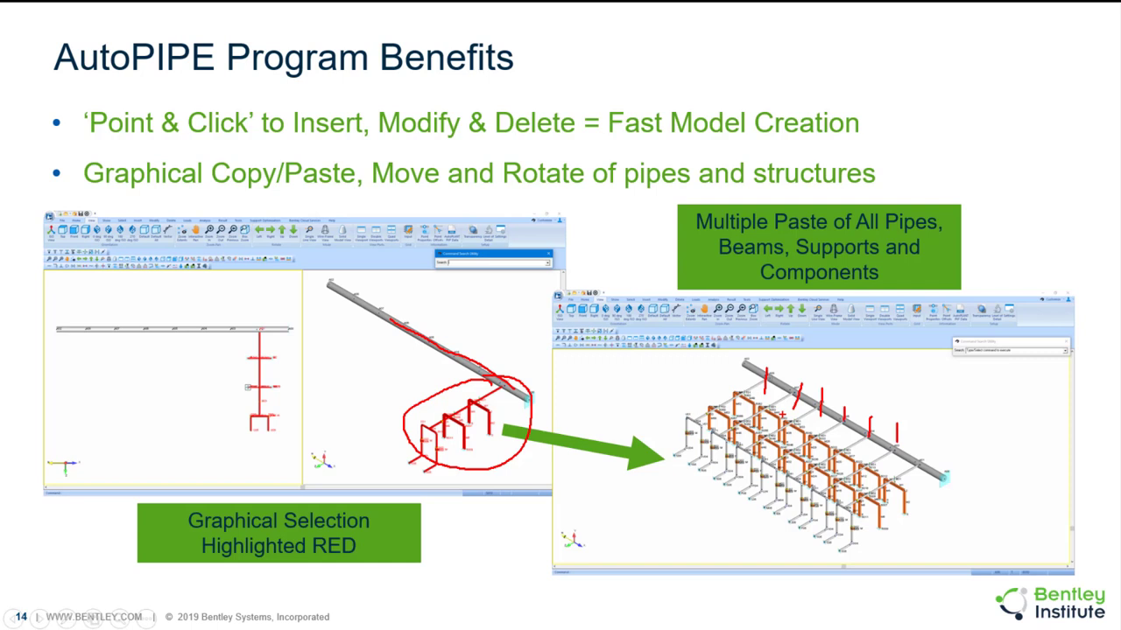
# - Clear the ink and advance to slide 17, AutoPIPE Input Grids
pyautogui.press('Right')
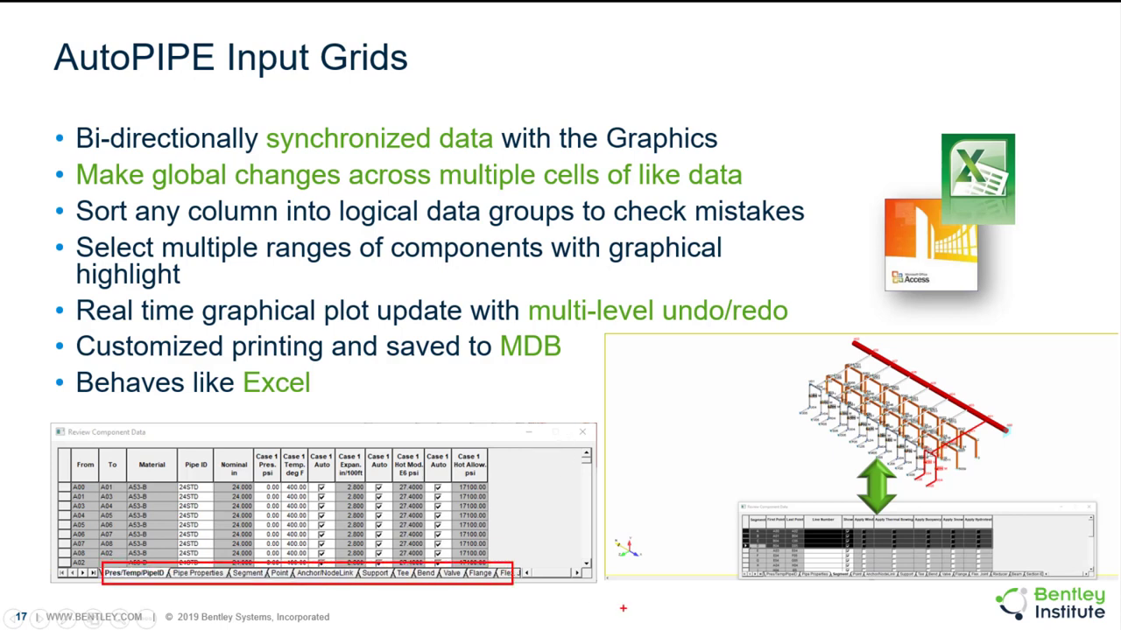
# - Mark the Case 1 Pres. psi column and the model picture in red ink, then erase all ink
pyautogui.moveTo(264, 433)
pyautogui.mouseDown()
pyautogui.moveTo(274, 478)
pyautogui.moveTo(303, 455)
pyautogui.mouseUp()
pyautogui.moveTo(691, 408)
pyautogui.mouseDown()
pyautogui.moveTo(692, 443)
pyautogui.moveTo(714, 425)
pyautogui.moveTo(670, 449)
pyautogui.moveTo(711, 441)
pyautogui.mouseUp()
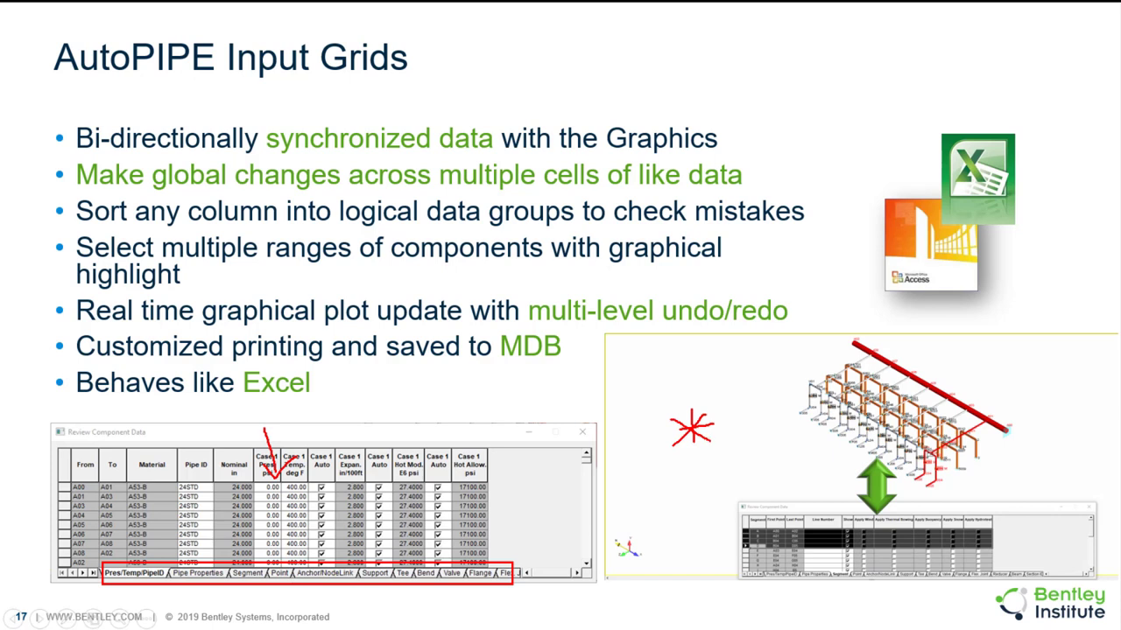
pyautogui.press('e')
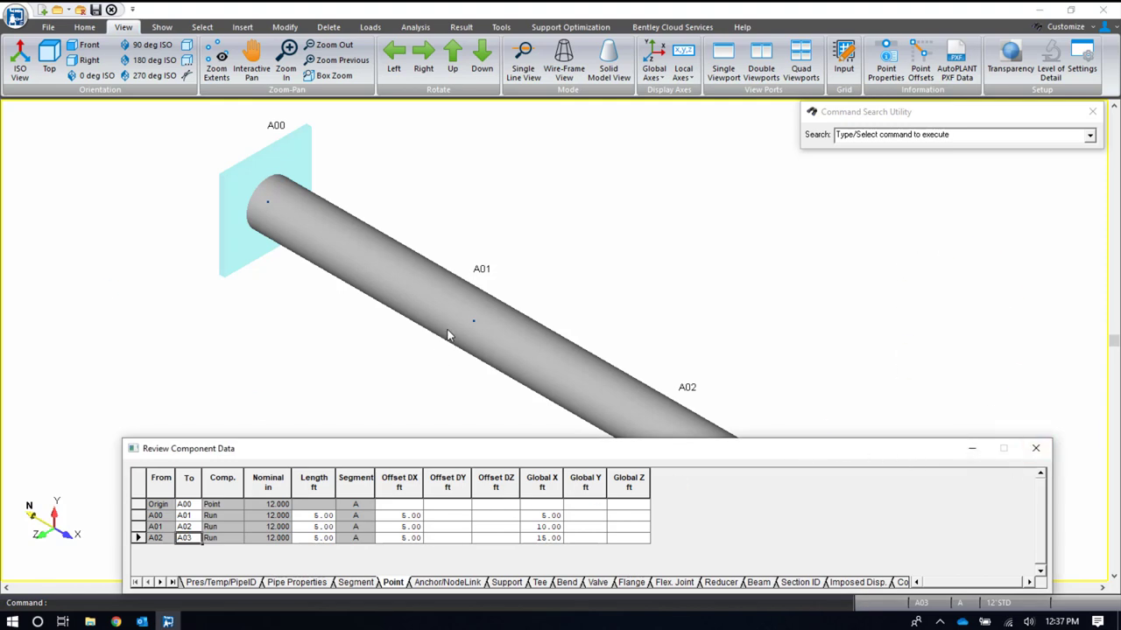
# - Stretch Review Component Data taller and nudge the Command Search panel down-left
pyautogui.moveTo(576, 431); pyautogui.dragTo(597, 360)
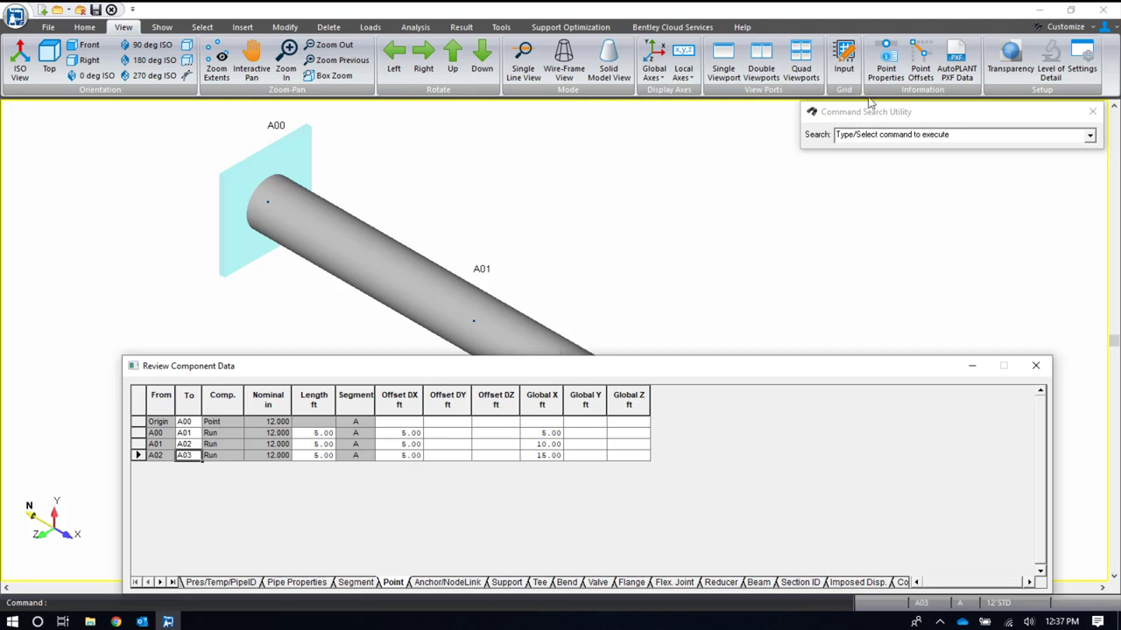
pyautogui.moveTo(924, 120)
pyautogui.mouseDown()
pyautogui.moveTo(913, 145)
pyautogui.moveTo(917, 136)
pyautogui.mouseUp()
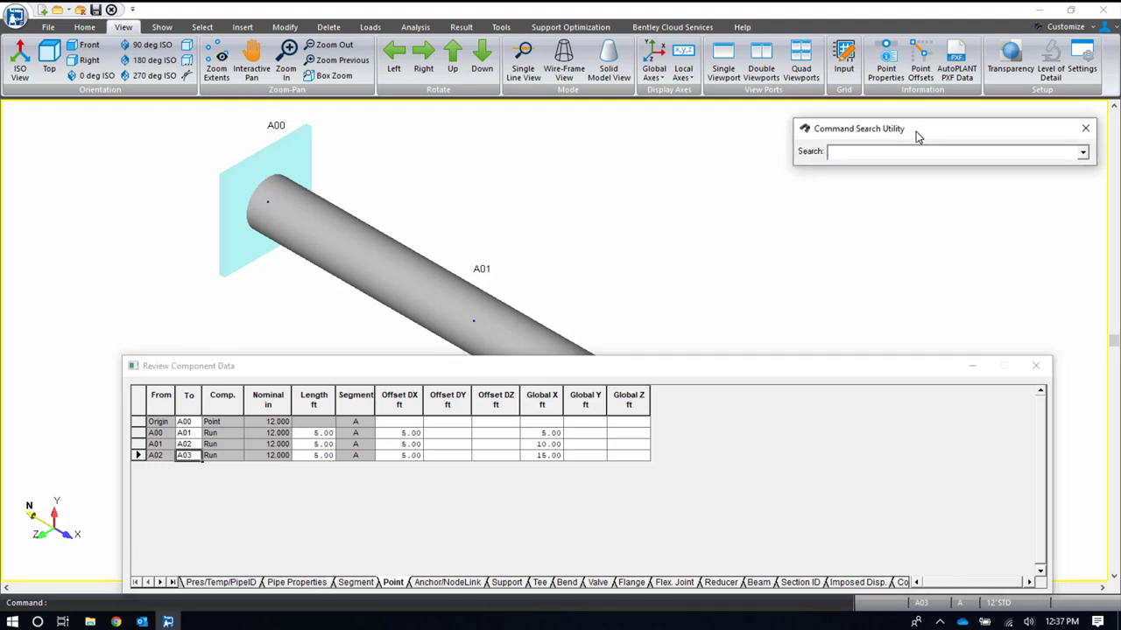
# - Close Review Component Data to reveal the A00–A03 pipe and bring up the Analysis commands
pyautogui.click(1036, 367)
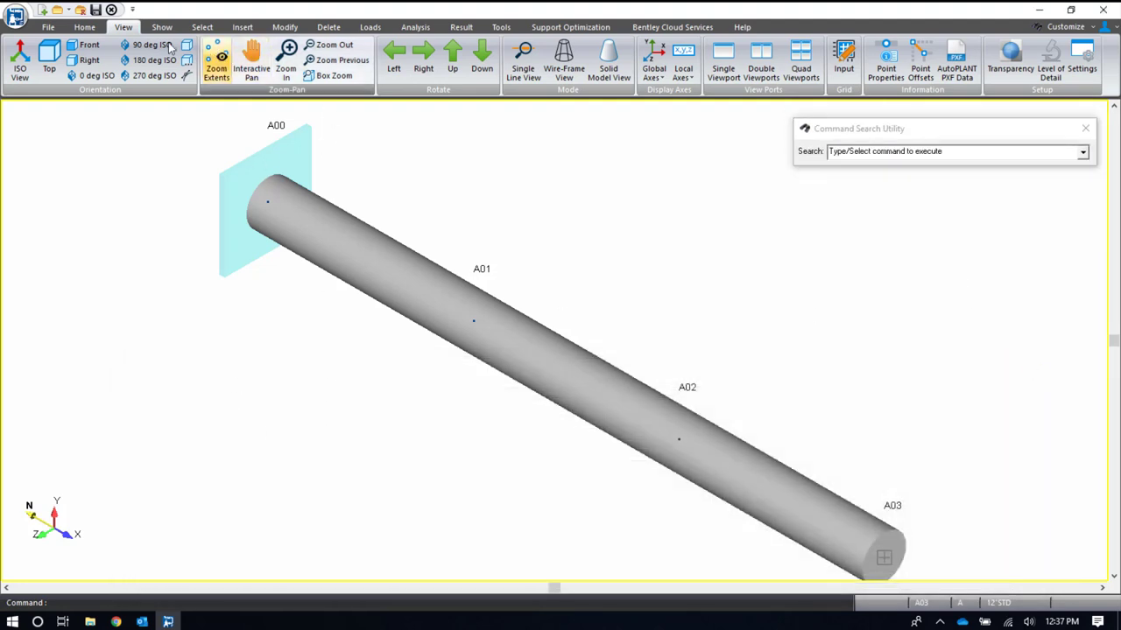
pyautogui.scroll(-3, 153, 44)
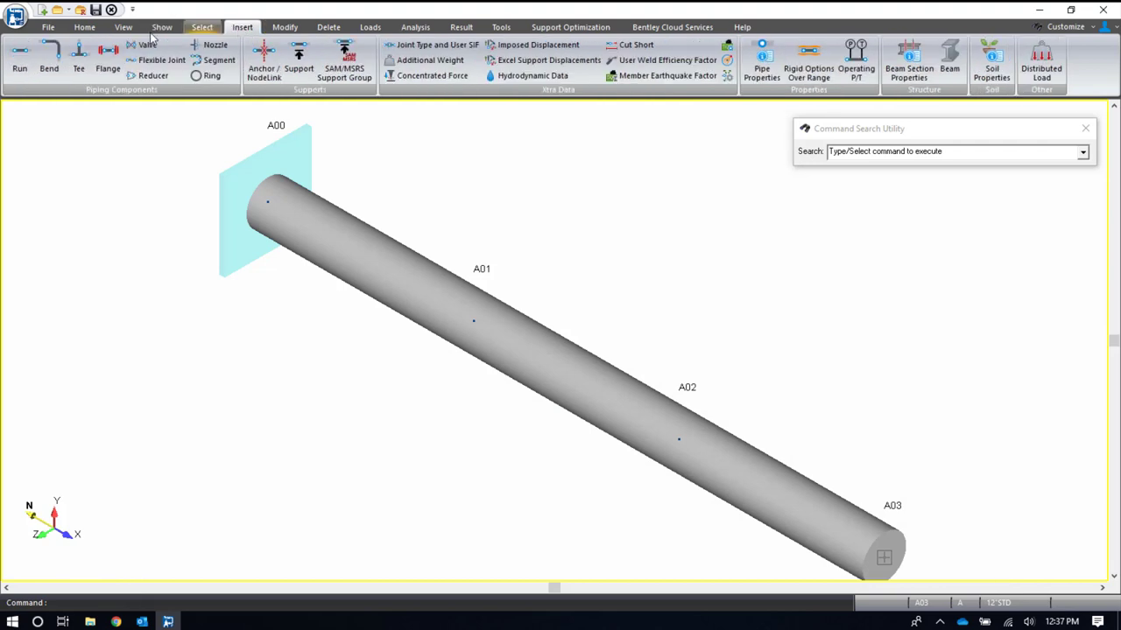
pyautogui.click(84, 27)
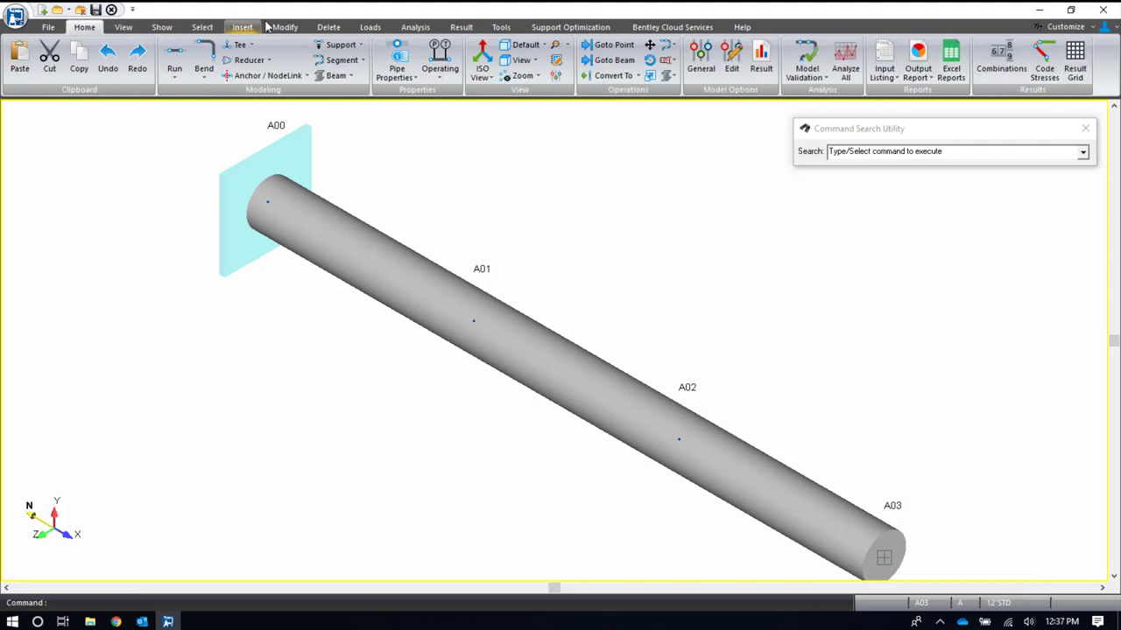
pyautogui.click(330, 28)
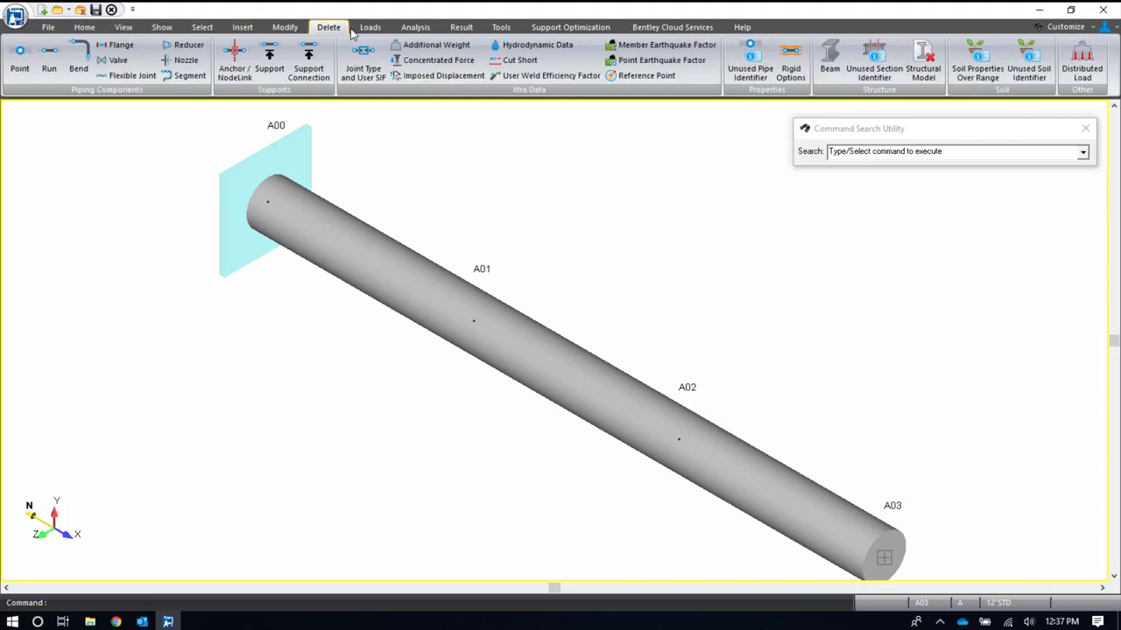
pyautogui.click(363, 30)
pyautogui.click(420, 30)
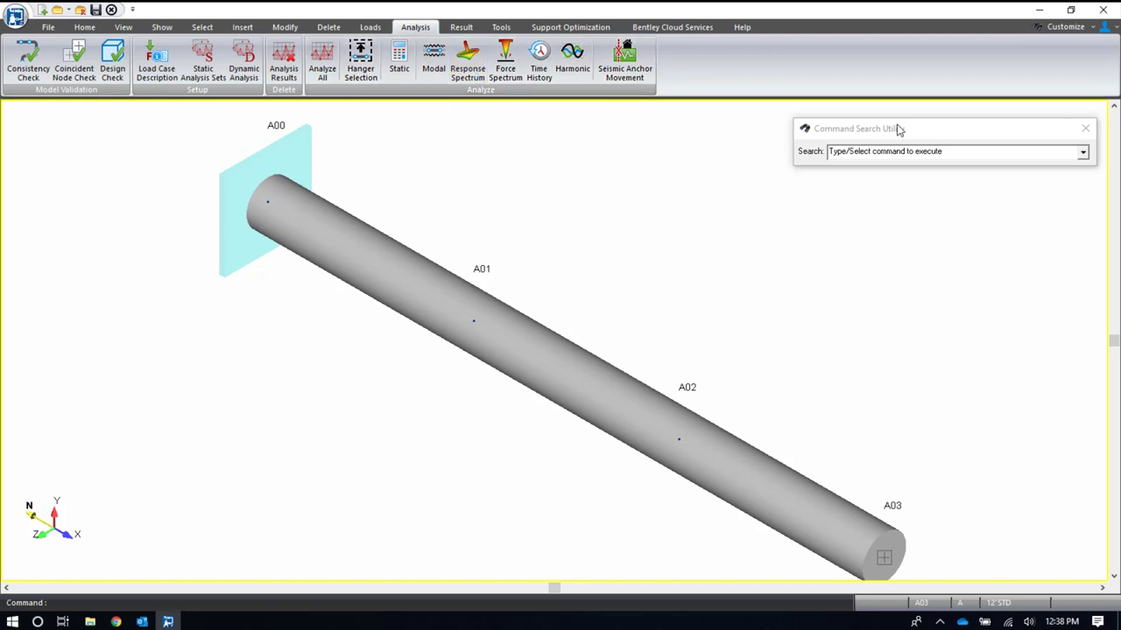
pyautogui.moveTo(895, 131); pyautogui.dragTo(864, 125)
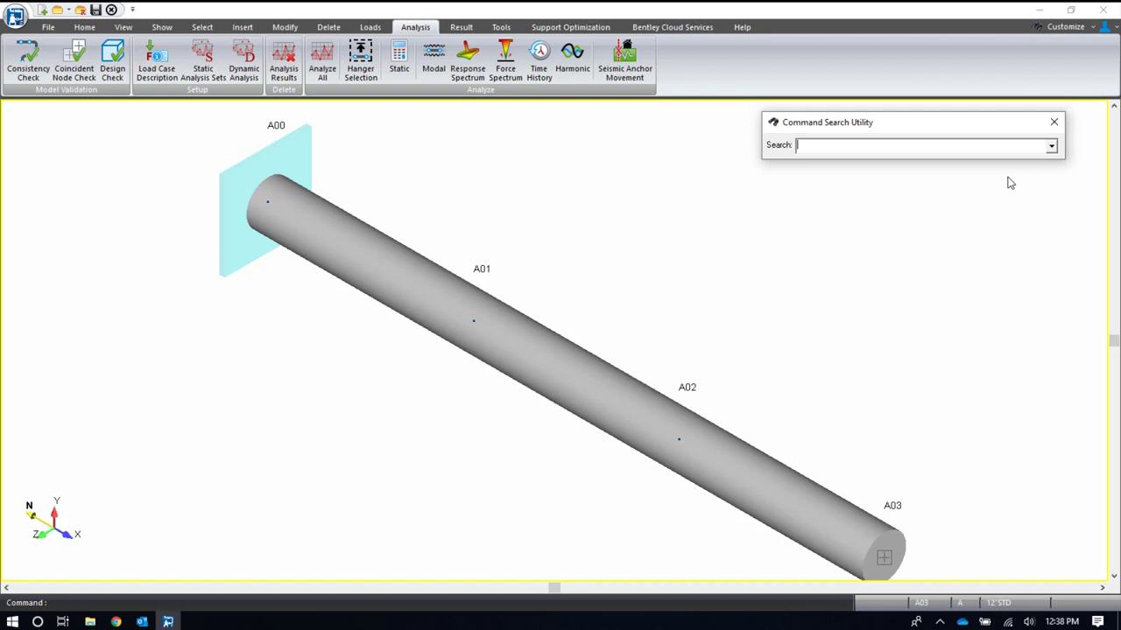
pyautogui.write('earth')
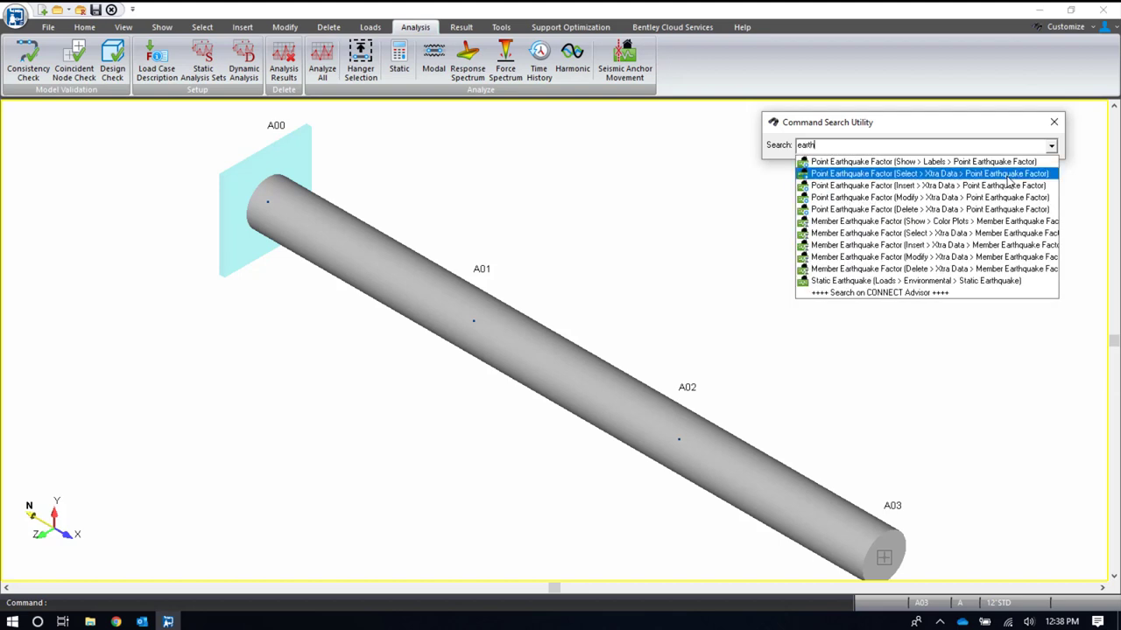
pyautogui.write('quake')
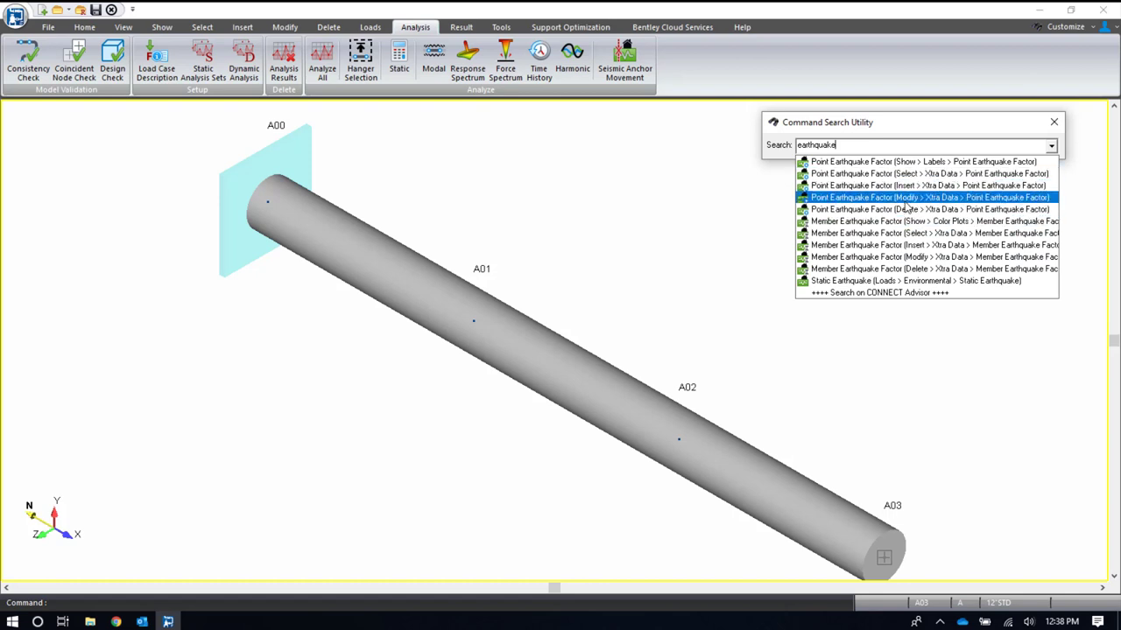
pyautogui.click(907, 200)
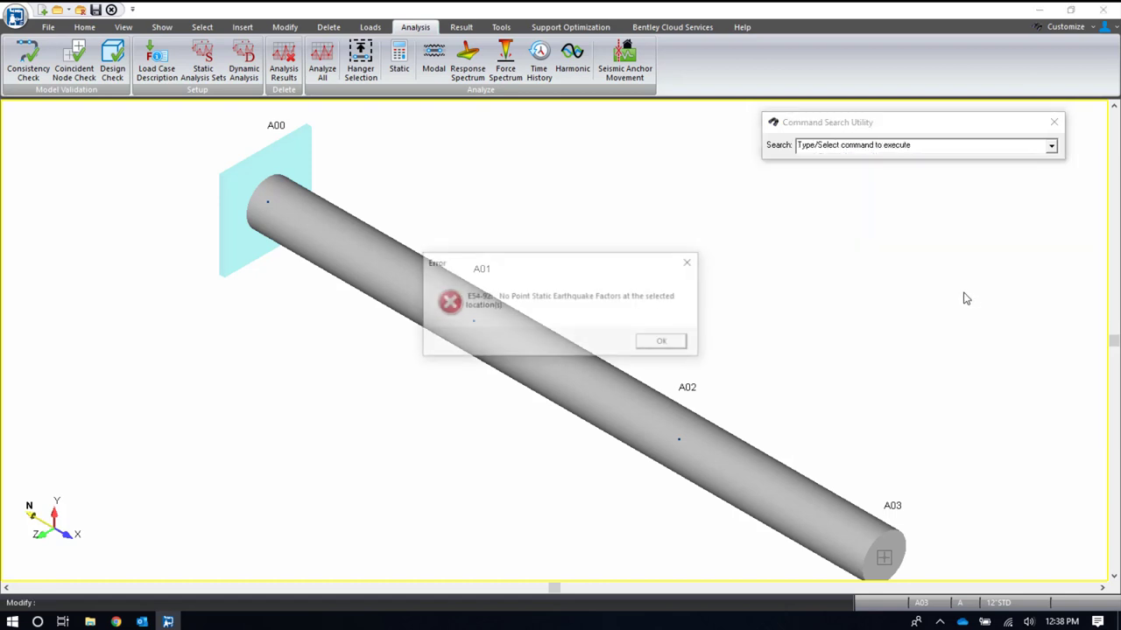
# - Dismiss the earthquake factors error, pan the pipe model, and open Tools > General Options
pyautogui.click(666, 343)
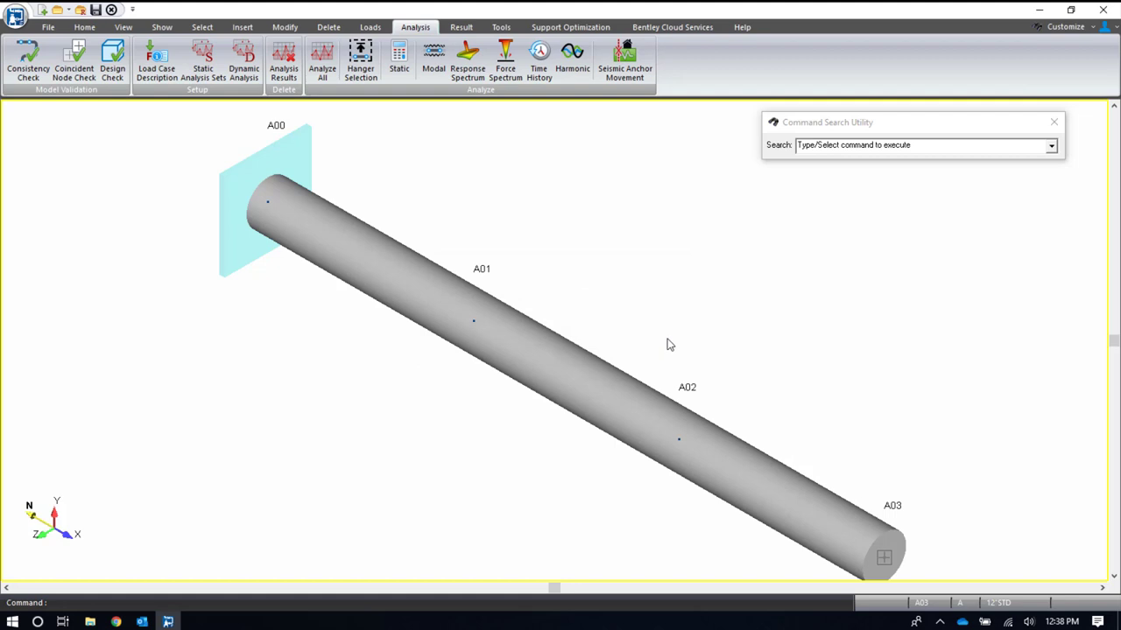
pyautogui.scroll(-2, 945, 408)
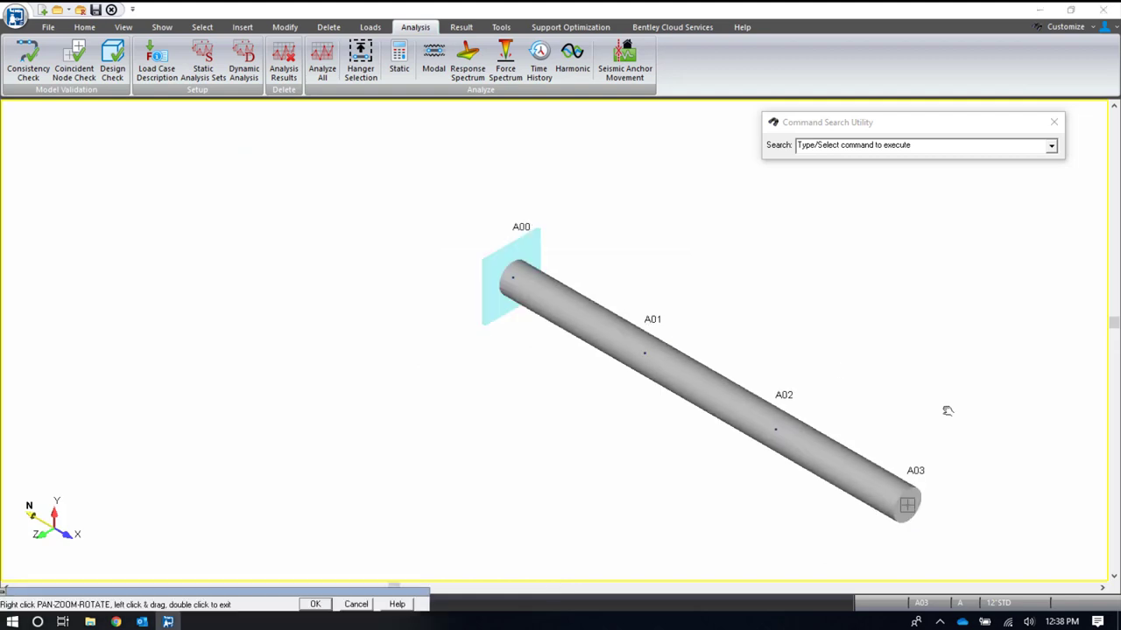
pyautogui.moveTo(825, 358); pyautogui.dragTo(738, 354, button='middle')
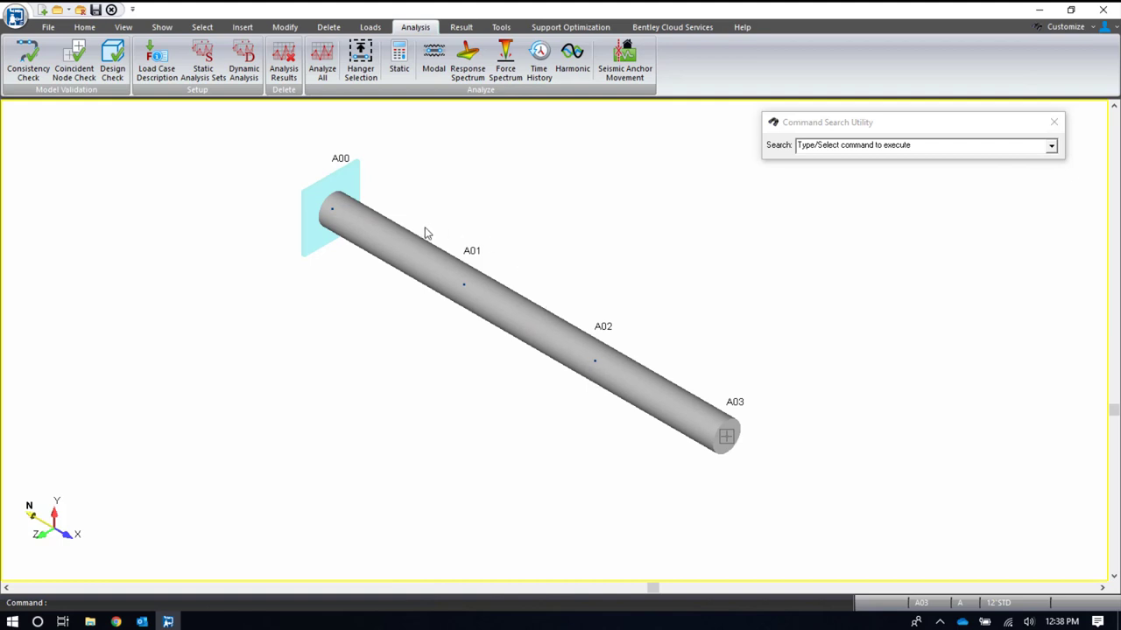
pyautogui.click(501, 26)
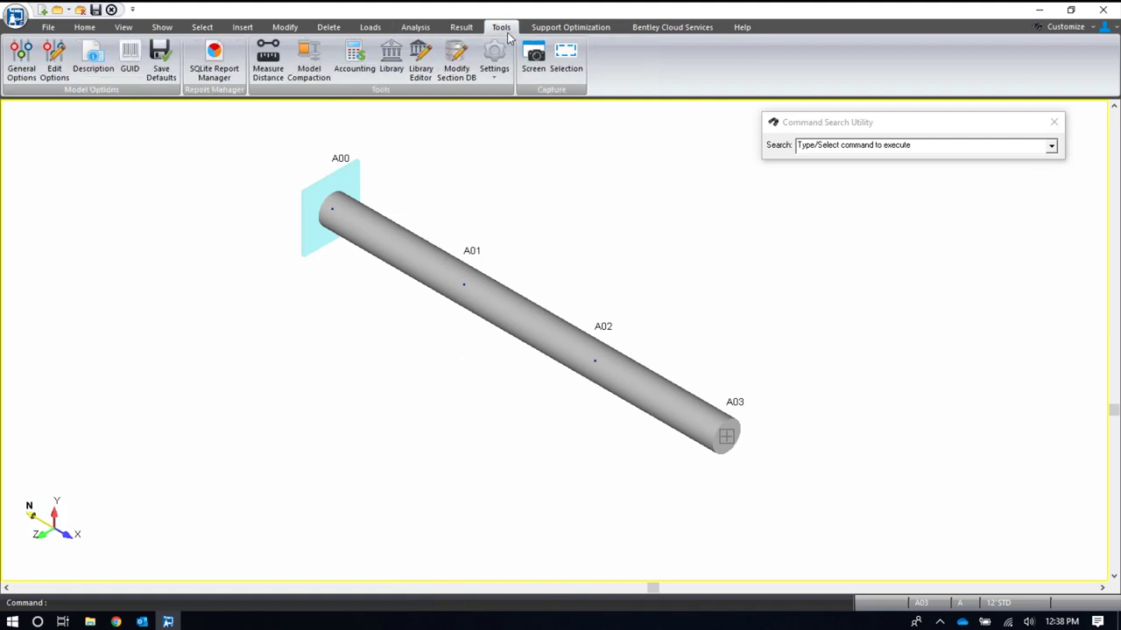
pyautogui.click(27, 61)
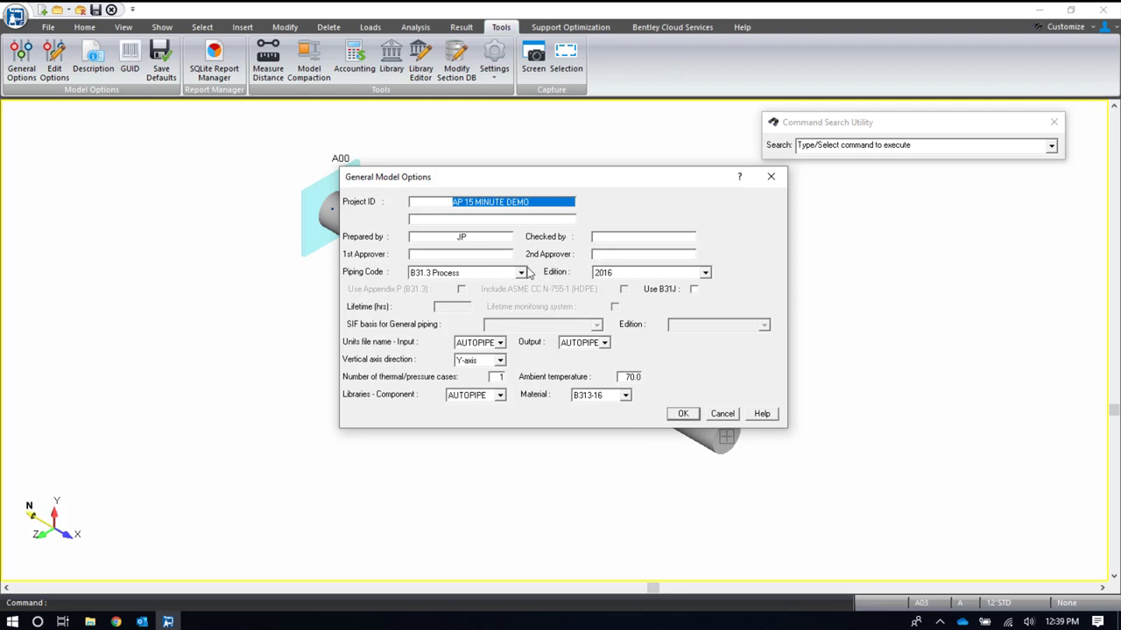
# - Keep piping code B31.3 Process, edition 2016, AUTOPIPE units file and Y-axis vertical
pyautogui.click(521, 274)
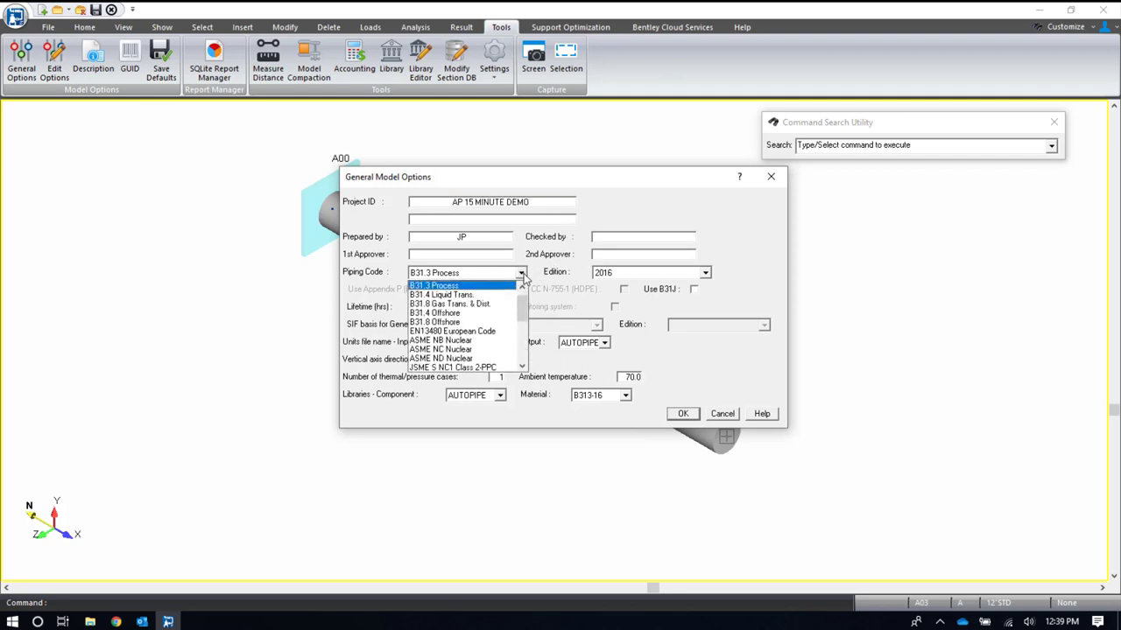
pyautogui.click(521, 274)
pyautogui.click(704, 273)
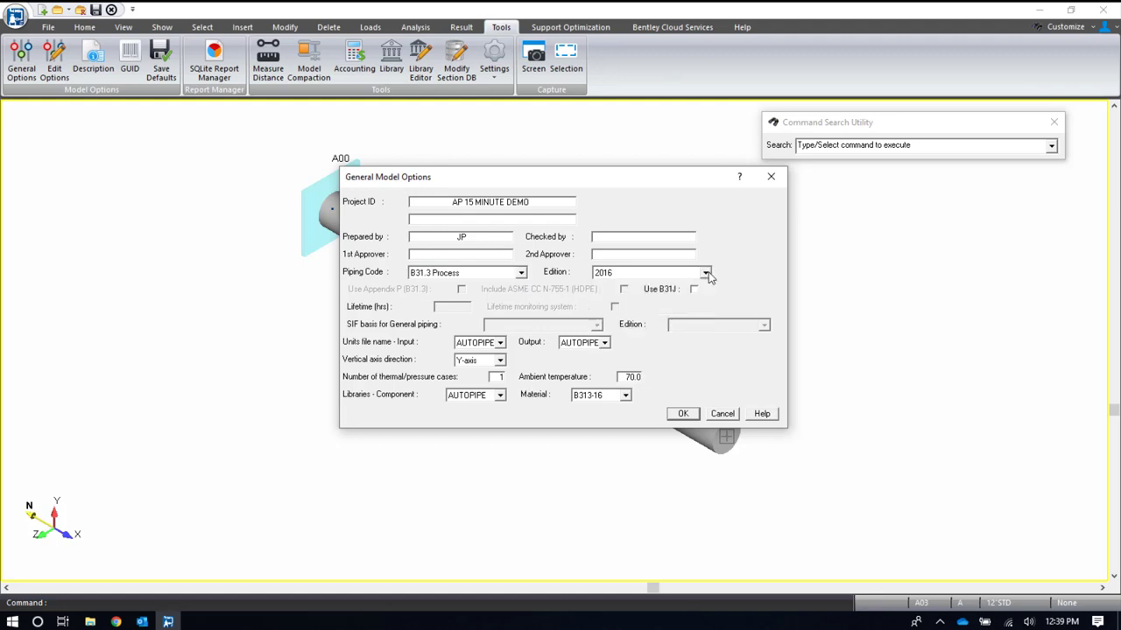
pyautogui.click(707, 274)
pyautogui.click(500, 343)
pyautogui.click(501, 357)
pyautogui.click(501, 360)
pyautogui.click(502, 368)
# - Keep the AUTOPIPE component library and B313-16 material library, then accept the options
pyautogui.click(498, 377)
pyautogui.click(500, 396)
pyautogui.click(500, 395)
pyautogui.click(626, 395)
pyautogui.click(625, 395)
pyautogui.click(686, 414)
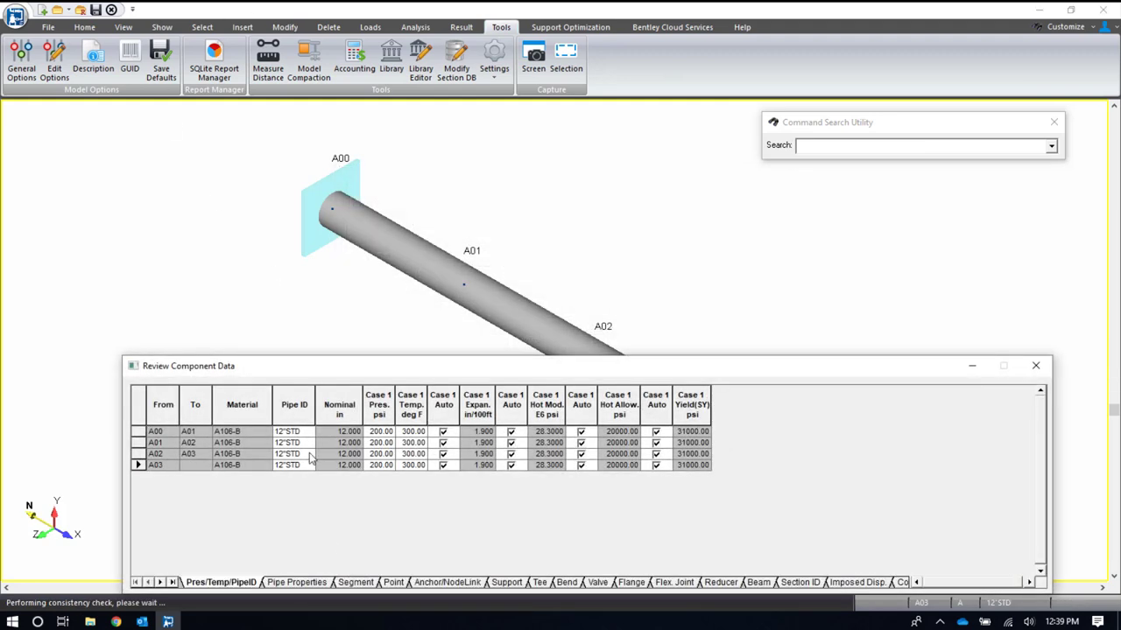
# - Show the pipe properties grid and open Pipe Properties for the 12"STD pipe
pyautogui.click(578, 341)
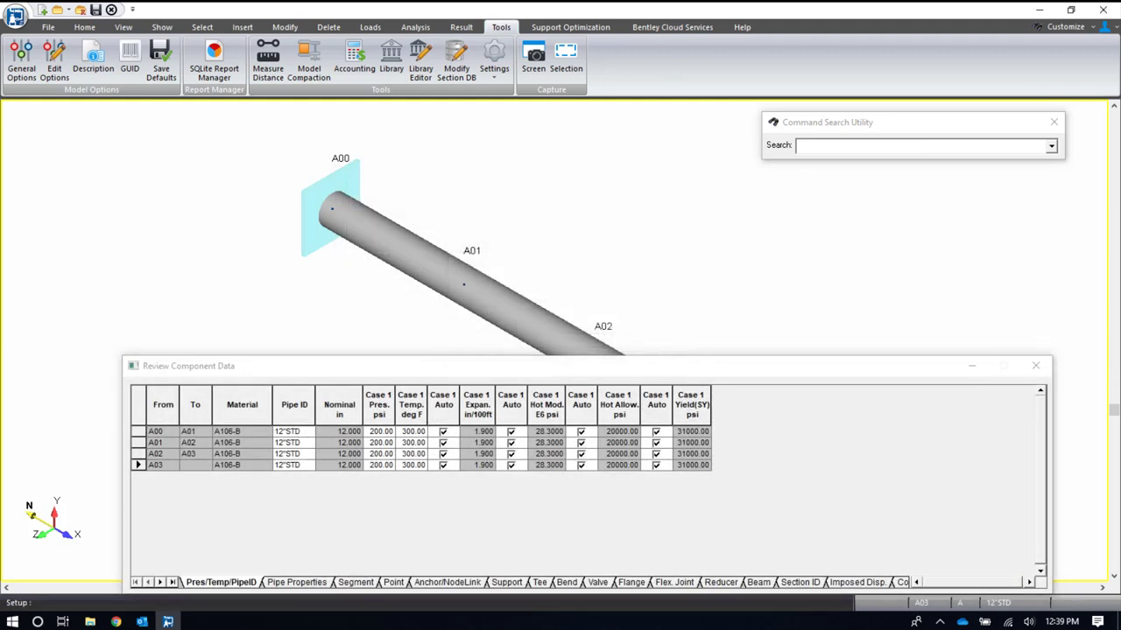
pyautogui.click(306, 582)
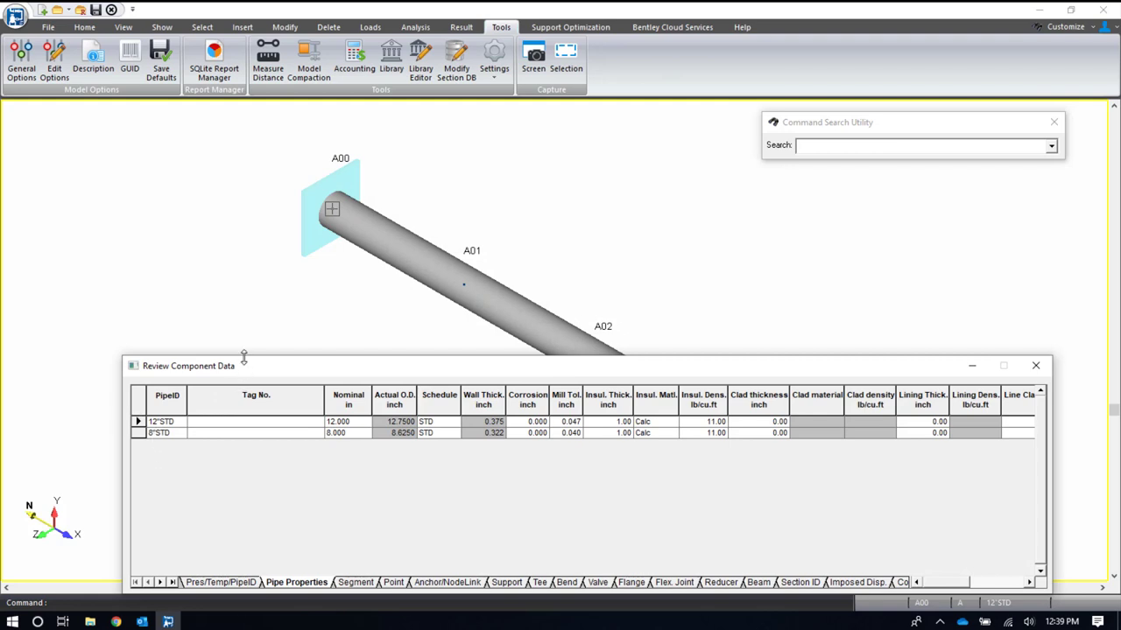
pyautogui.moveTo(244, 357); pyautogui.dragTo(247, 465)
pyautogui.click(149, 530)
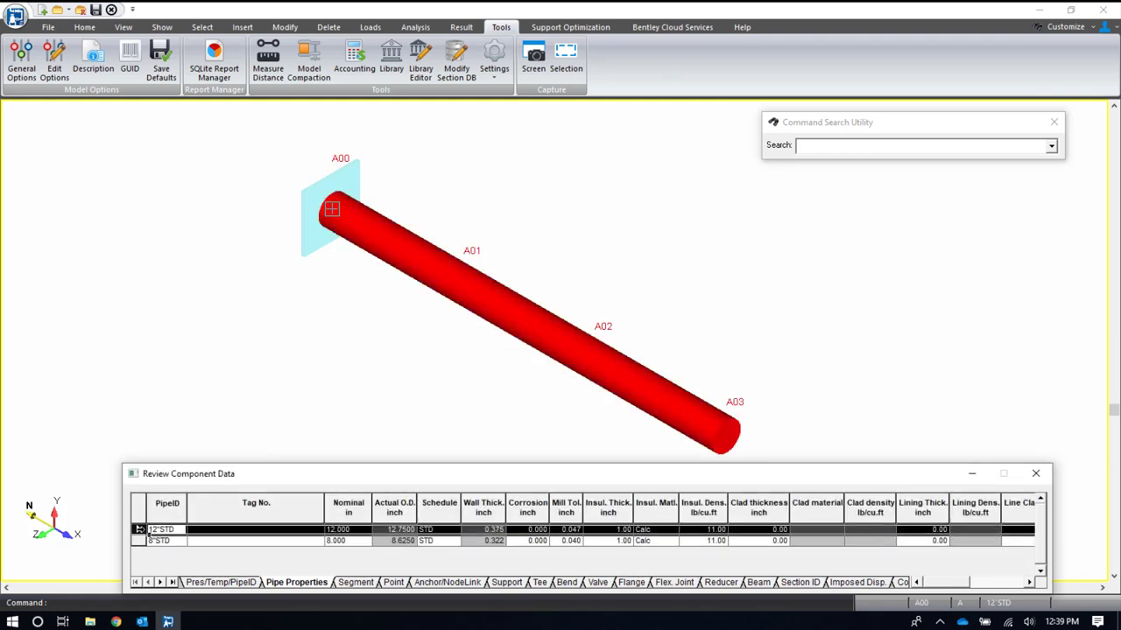
pyautogui.doubleClick(149, 531)
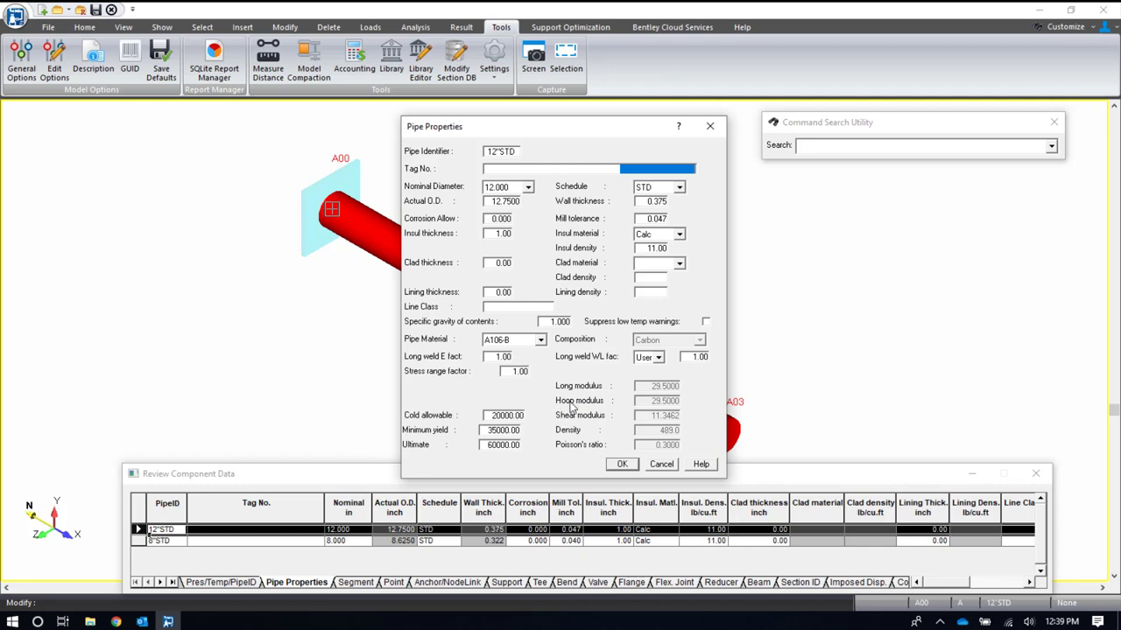
# - Browse the pipe material list for the 12"STD pipe, then close Pipe Properties with OK
pyautogui.click(540, 341)
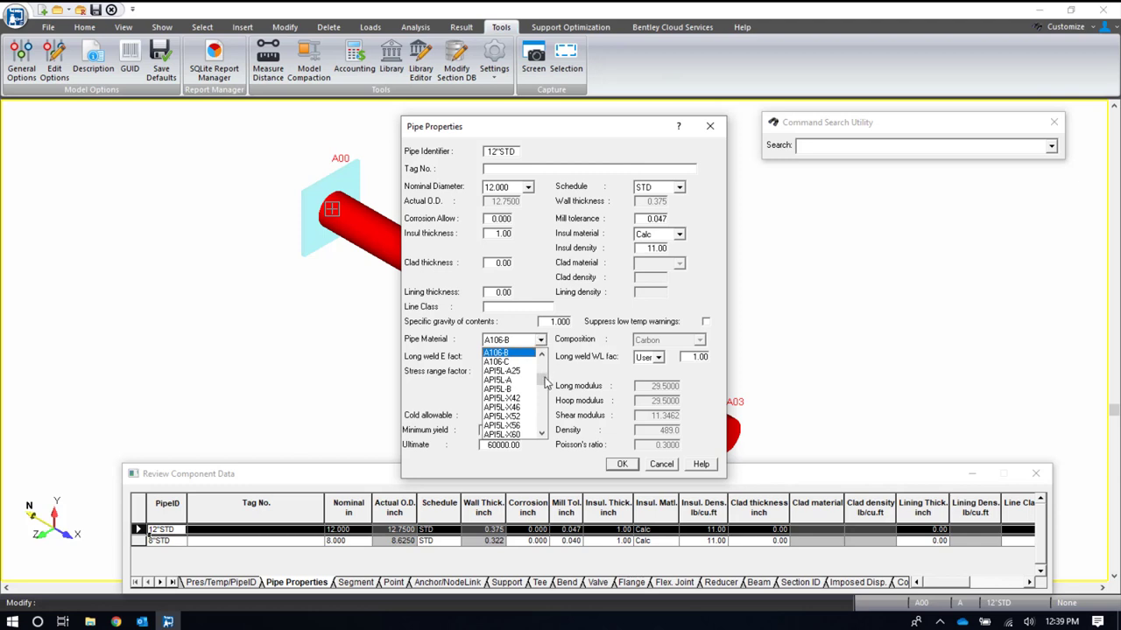
pyautogui.moveTo(545, 382)
pyautogui.mouseDown()
pyautogui.moveTo(546, 407)
pyautogui.moveTo(550, 361)
pyautogui.mouseUp()
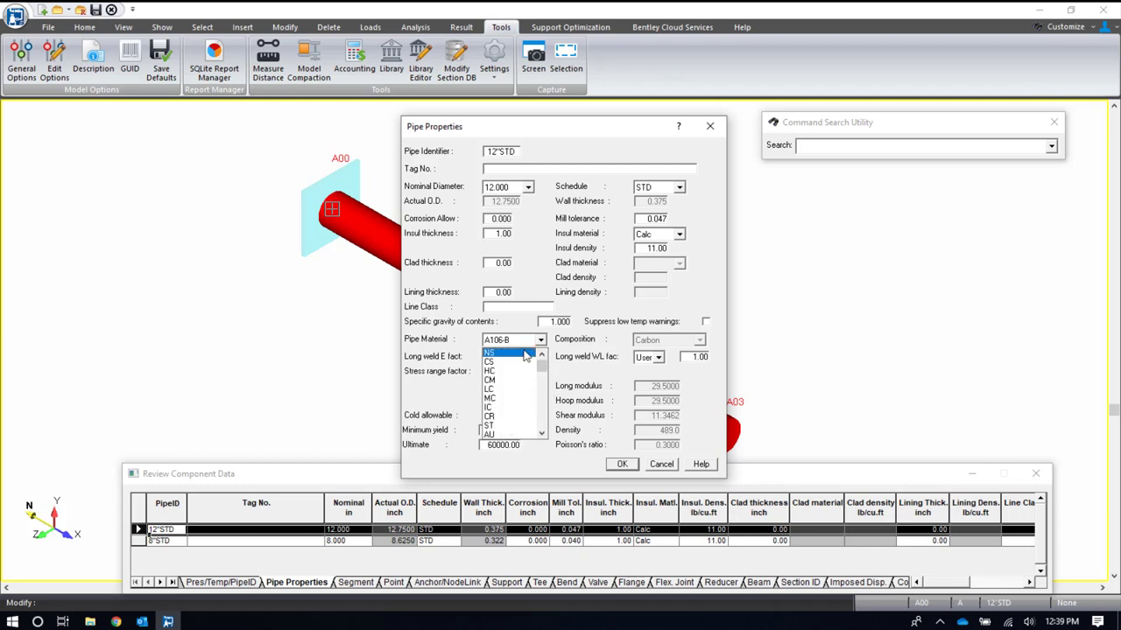
pyautogui.click(525, 356)
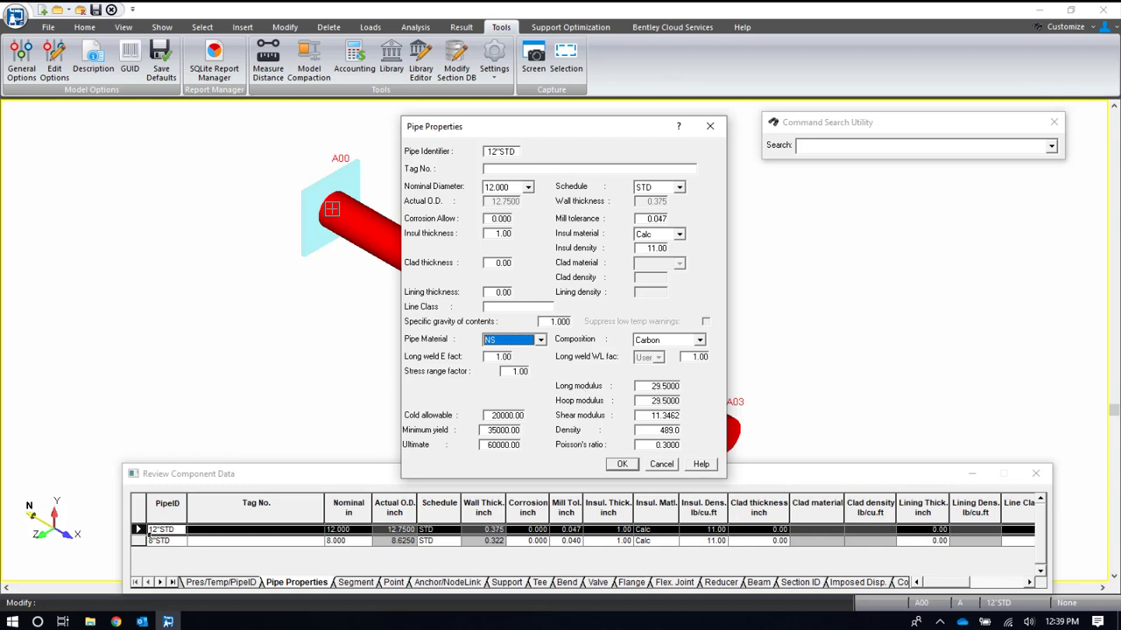
pyautogui.click(150, 535)
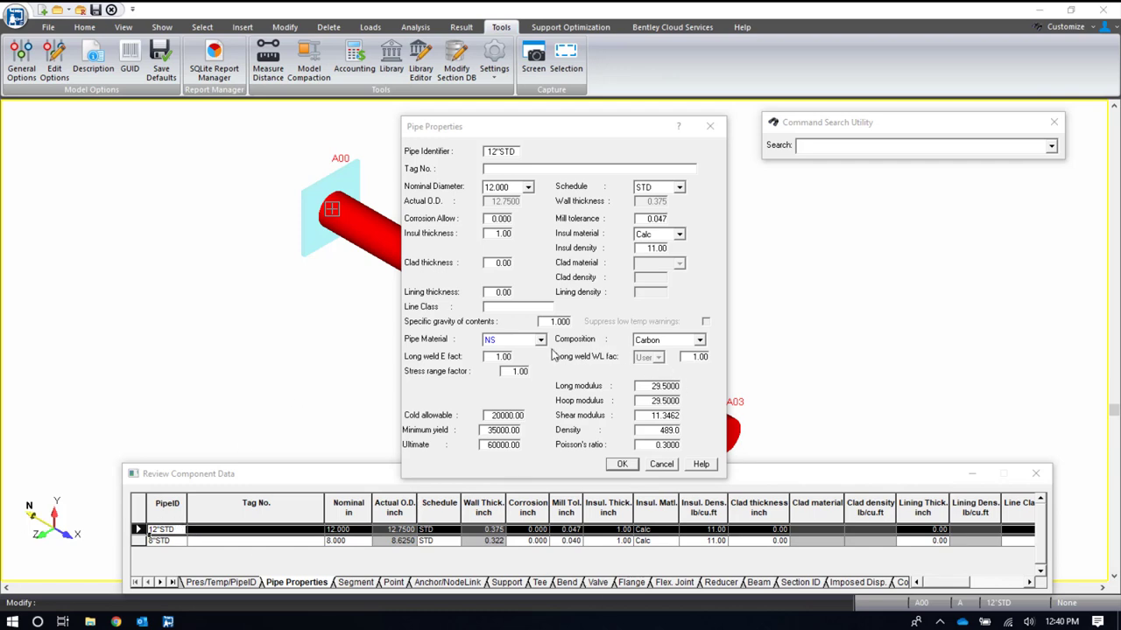
pyautogui.click(541, 340)
pyautogui.scroll(-6, 541, 396)
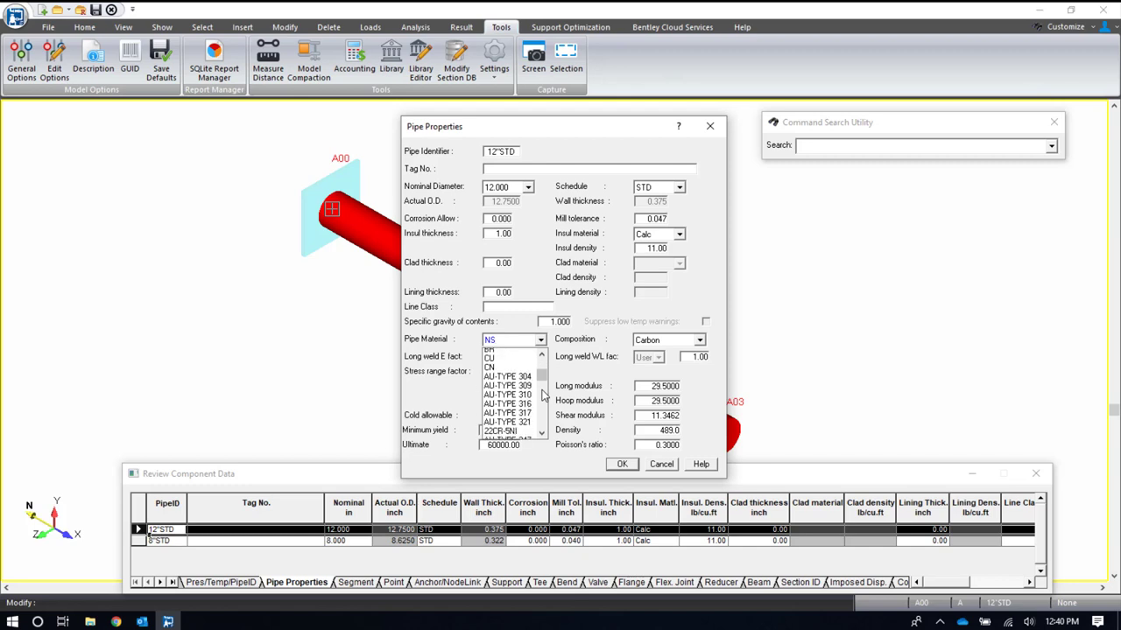
pyautogui.click(622, 464)
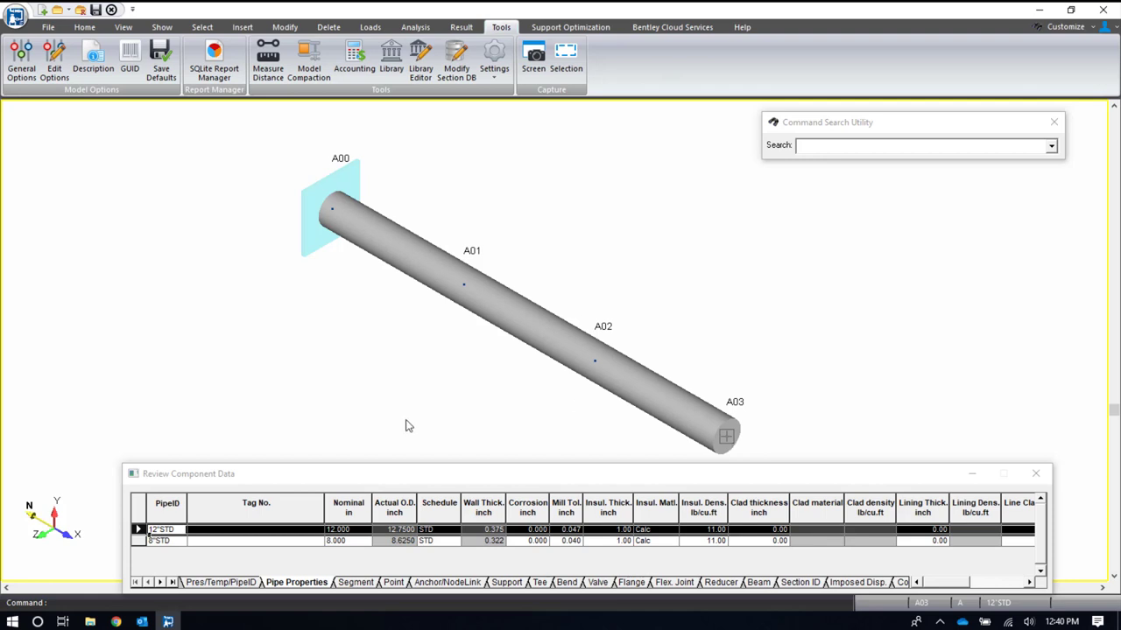
# - Switch the component grid to point data and show length labels on the pipe segments
pyautogui.click(407, 464)
pyautogui.moveTo(407, 464); pyautogui.dragTo(407, 443)
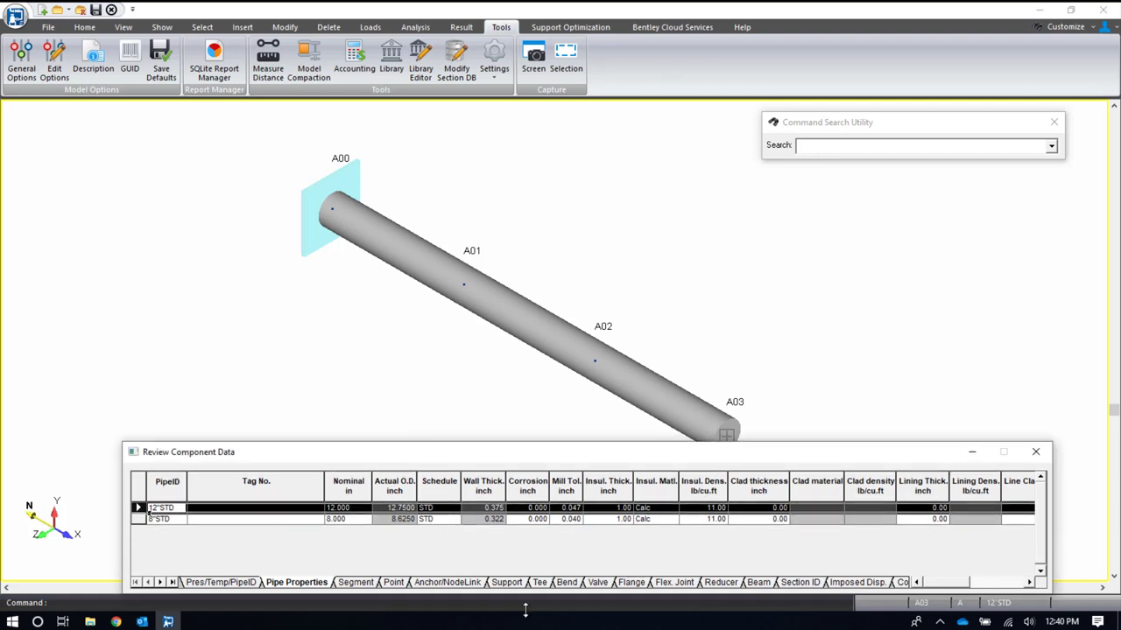
pyautogui.click(393, 582)
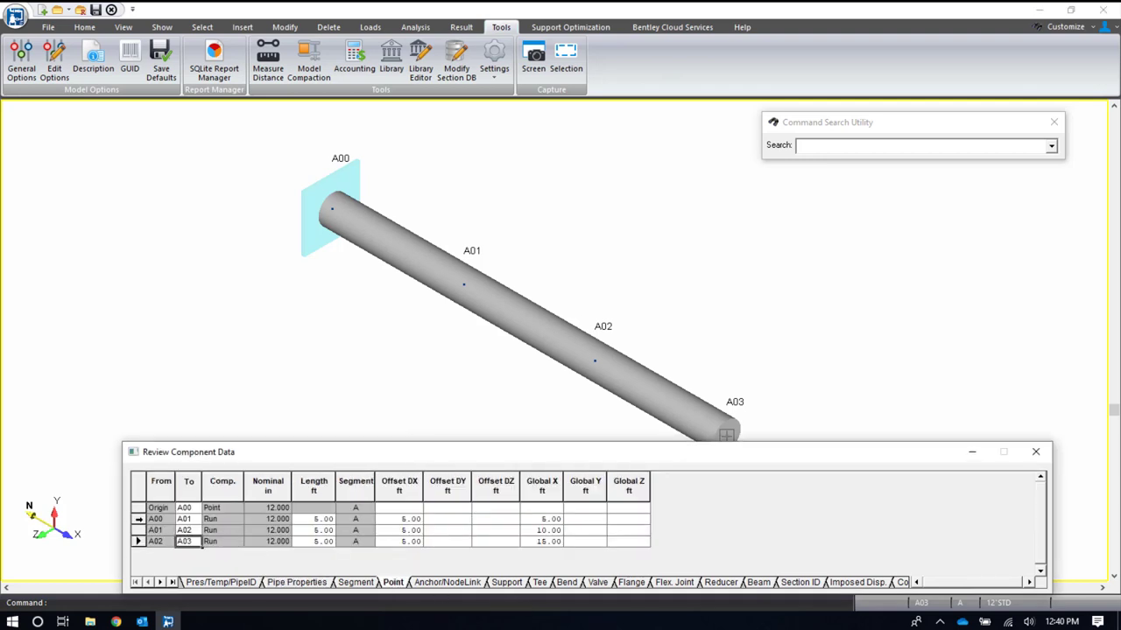
pyautogui.click(138, 519)
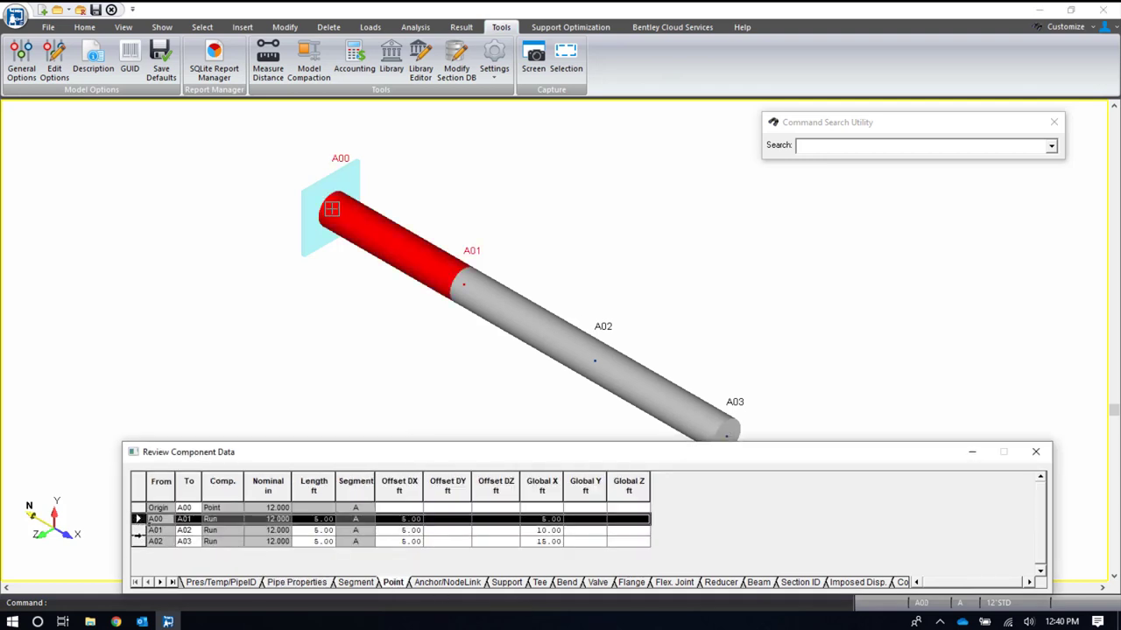
pyautogui.click(137, 542)
pyautogui.click(137, 530)
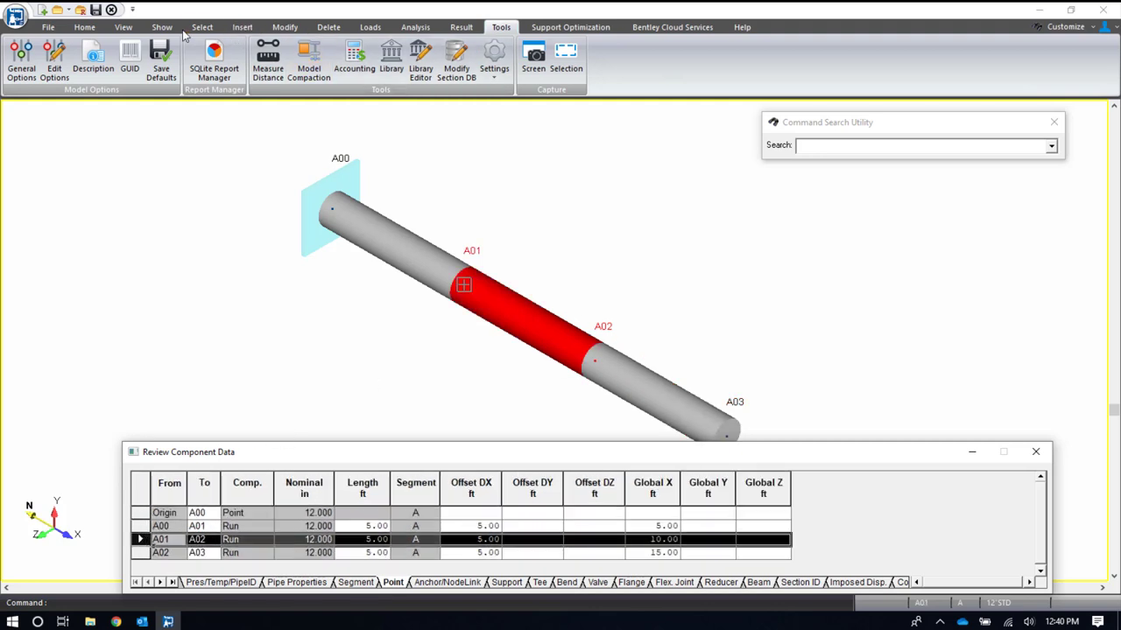
pyautogui.click(170, 28)
pyautogui.click(567, 46)
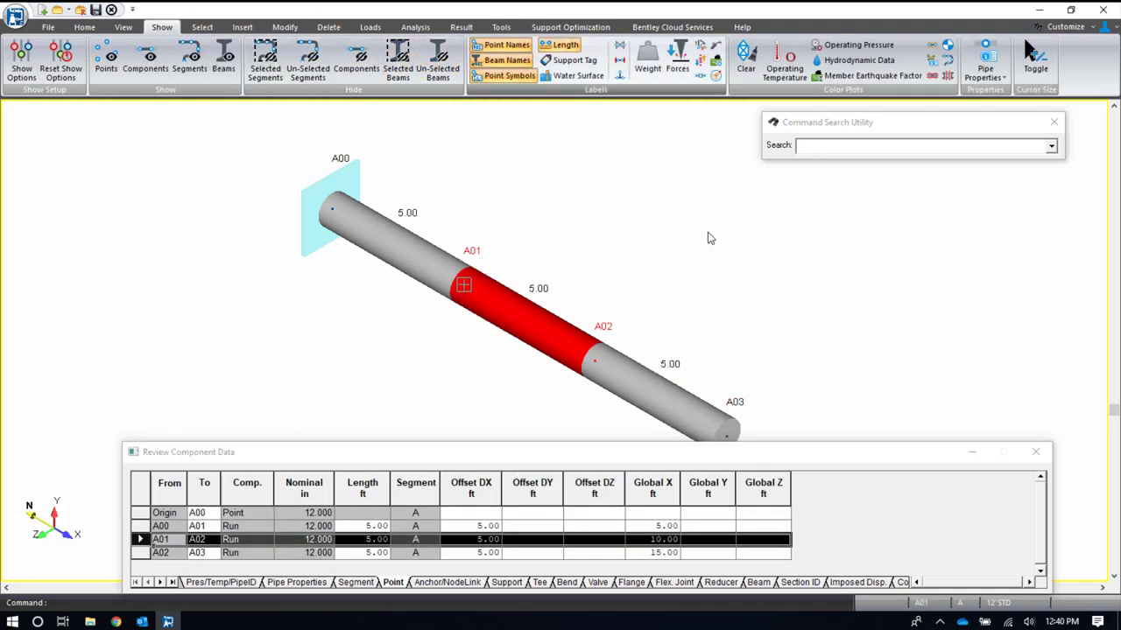
# - Set the Length of all three runs from A00 to A03 to 15.00 ft
pyautogui.click(364, 484)
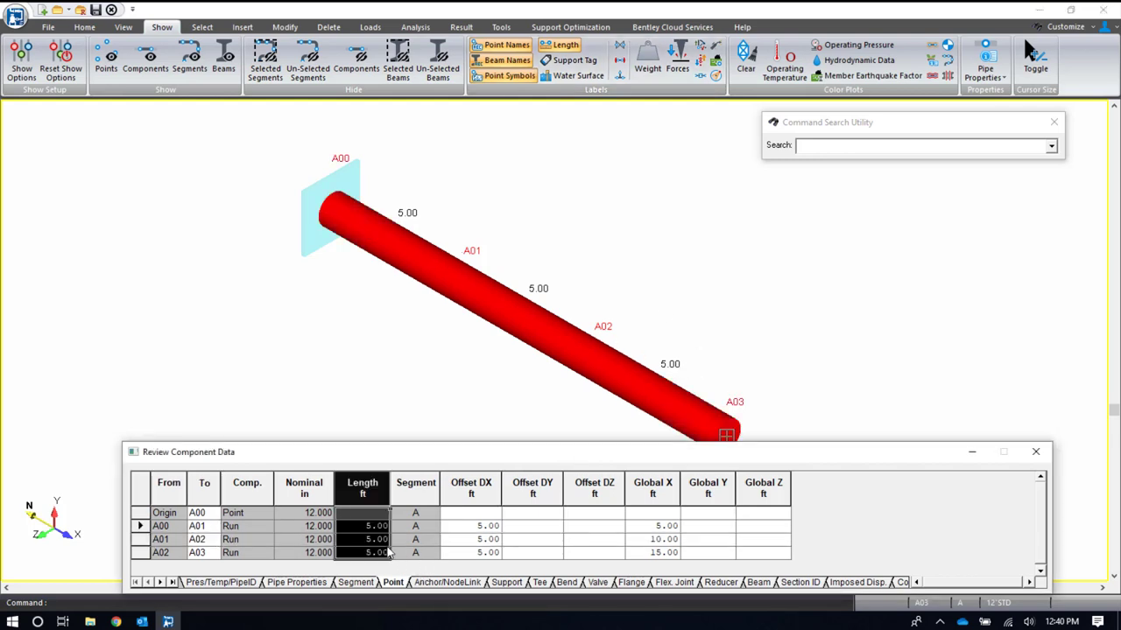
pyautogui.click(369, 528)
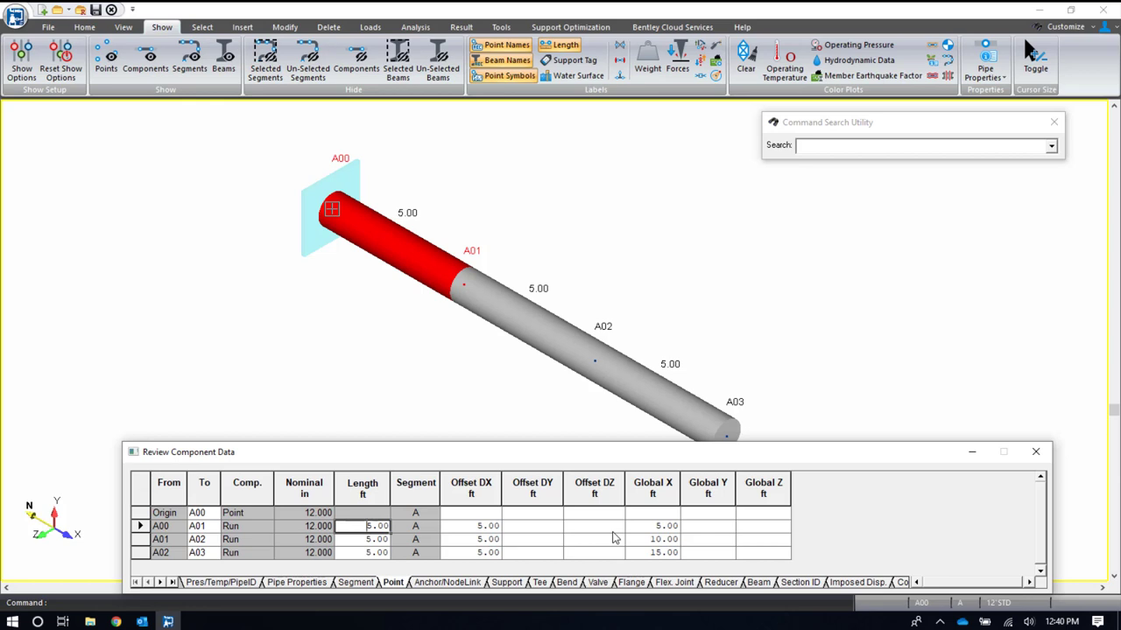
pyautogui.write('15')
pyautogui.press('Tab')
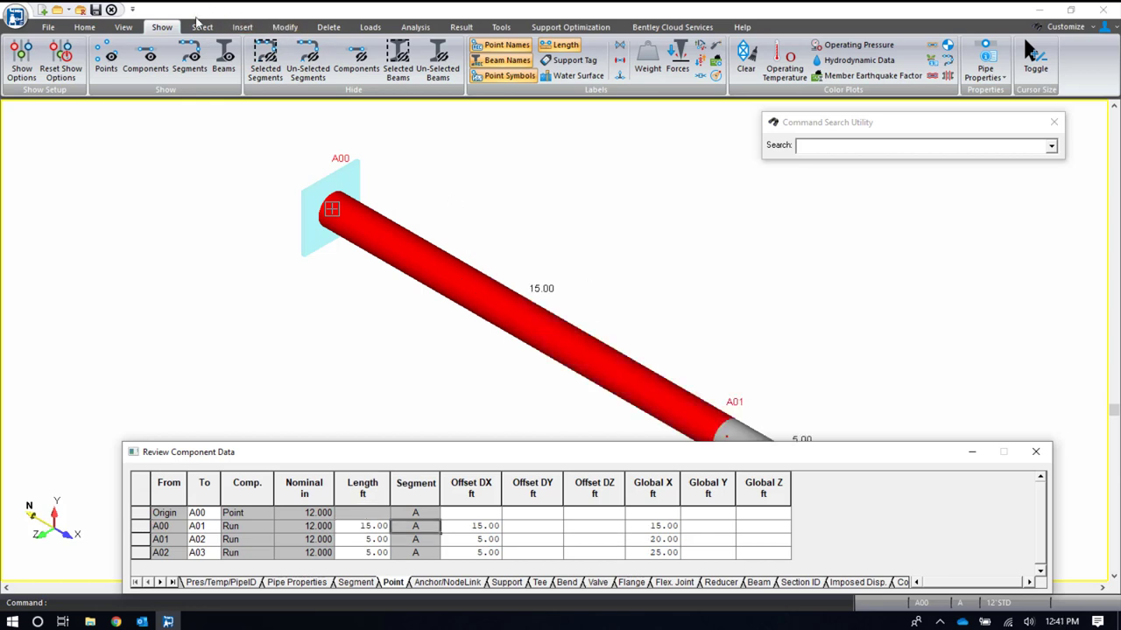
pyautogui.scroll(-2, 342, 258)
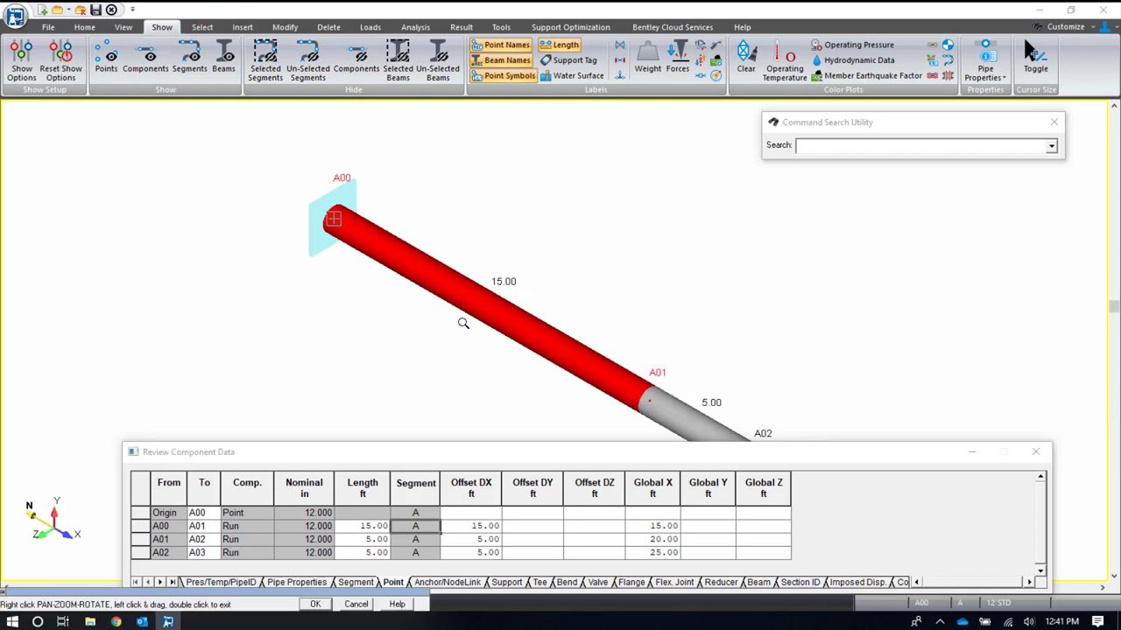
pyautogui.doubleClick(600, 373)
pyautogui.moveTo(361, 539); pyautogui.dragTo(361, 552)
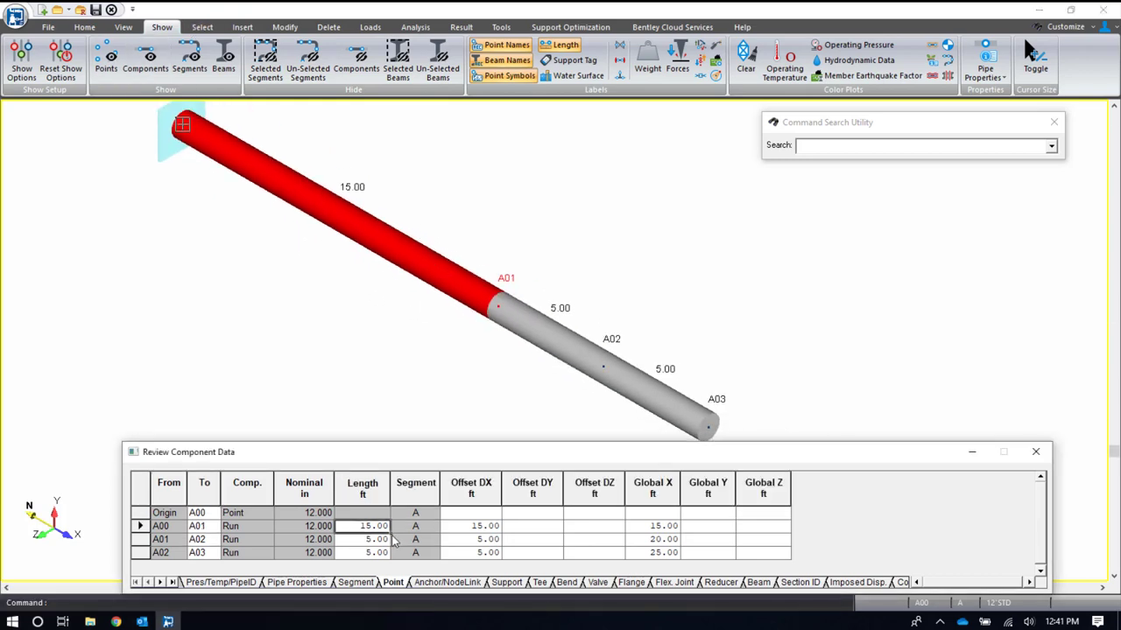
pyautogui.write('15')
pyautogui.press('Return')
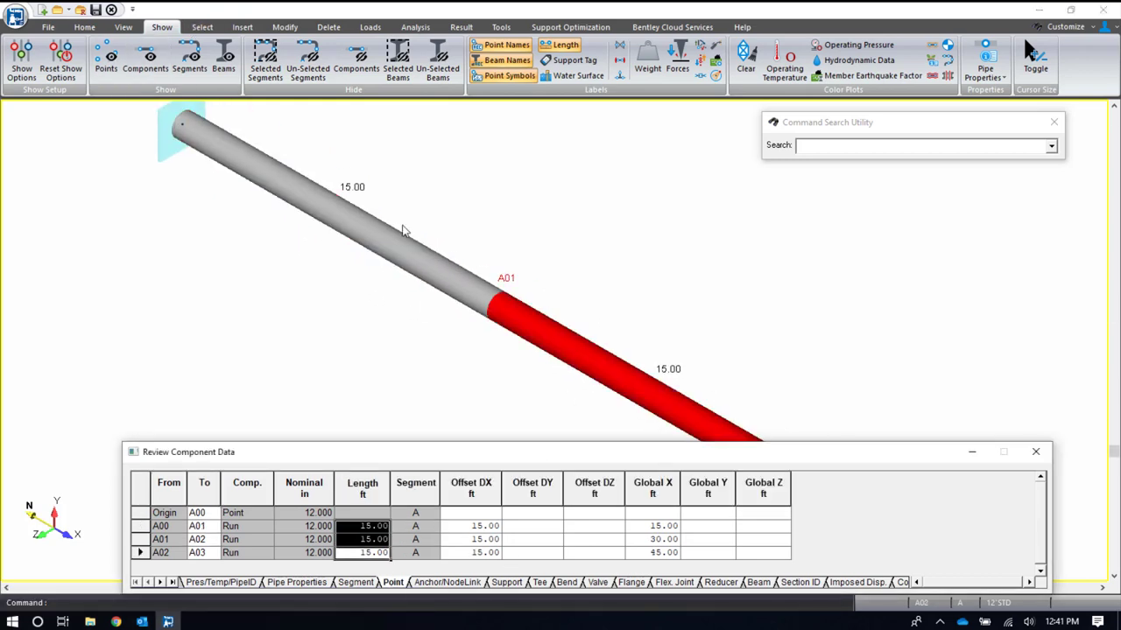
# - Zoom out, close the component data grid, and select end point A03
pyautogui.click(124, 27)
pyautogui.click(185, 46)
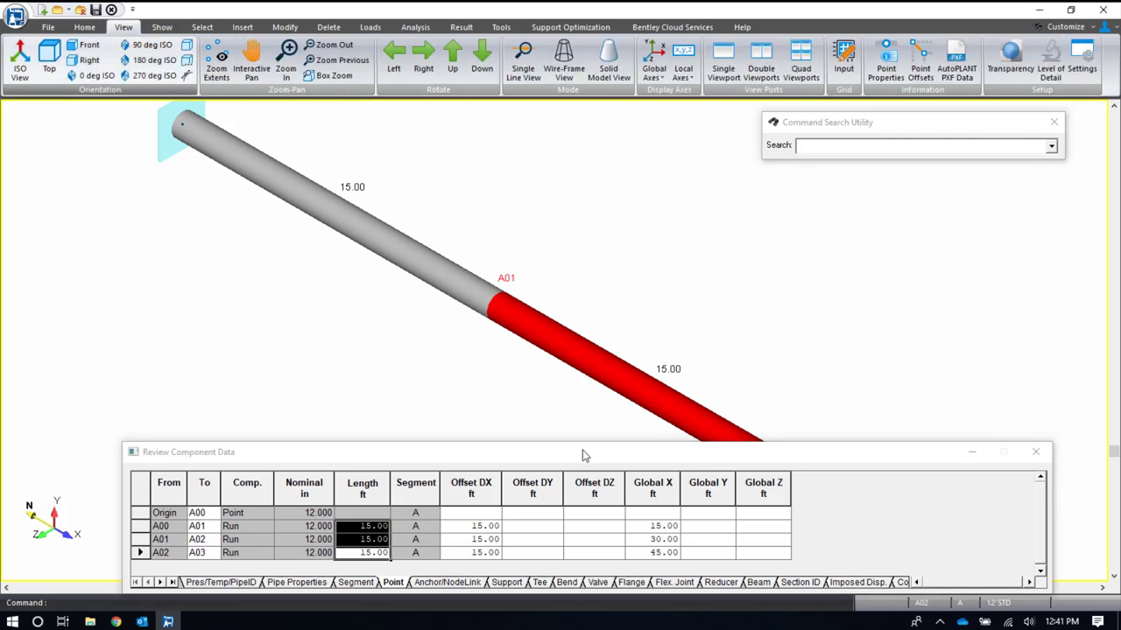
pyautogui.click(1035, 452)
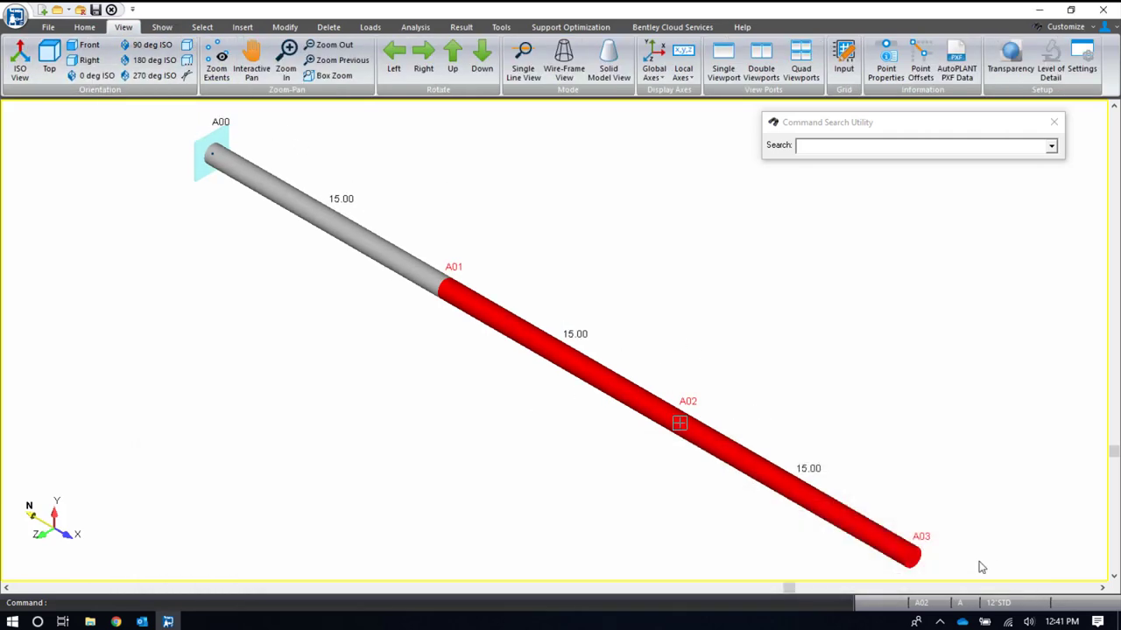
pyautogui.click(912, 561)
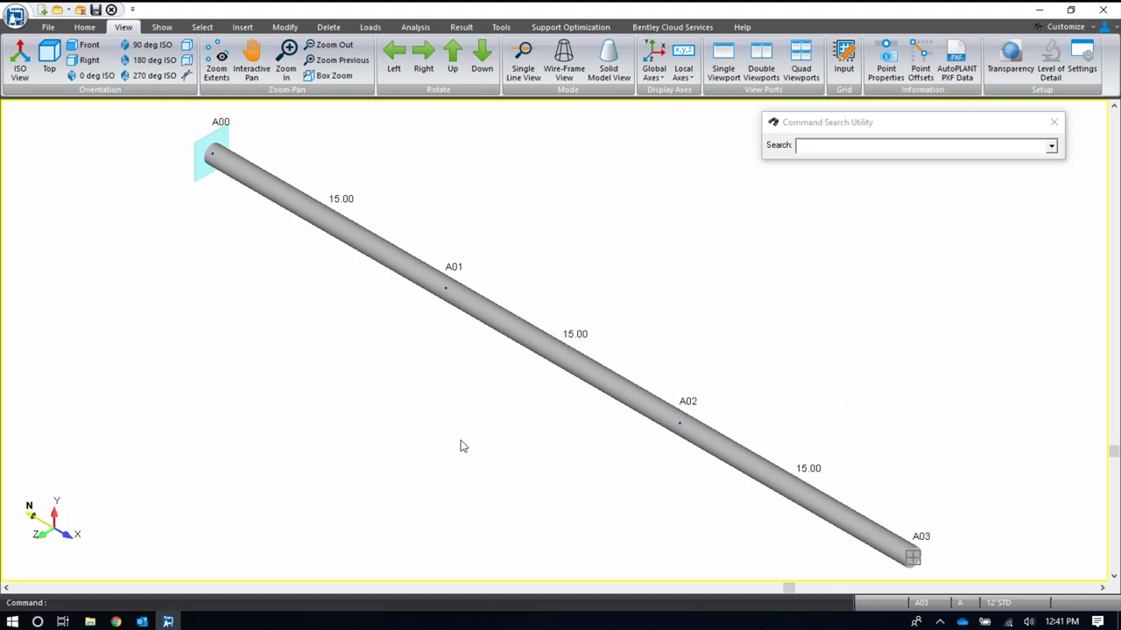
# - Insert bend point A04 10.00 ft beyond A03
pyautogui.hotkey('ctrl', 'g')
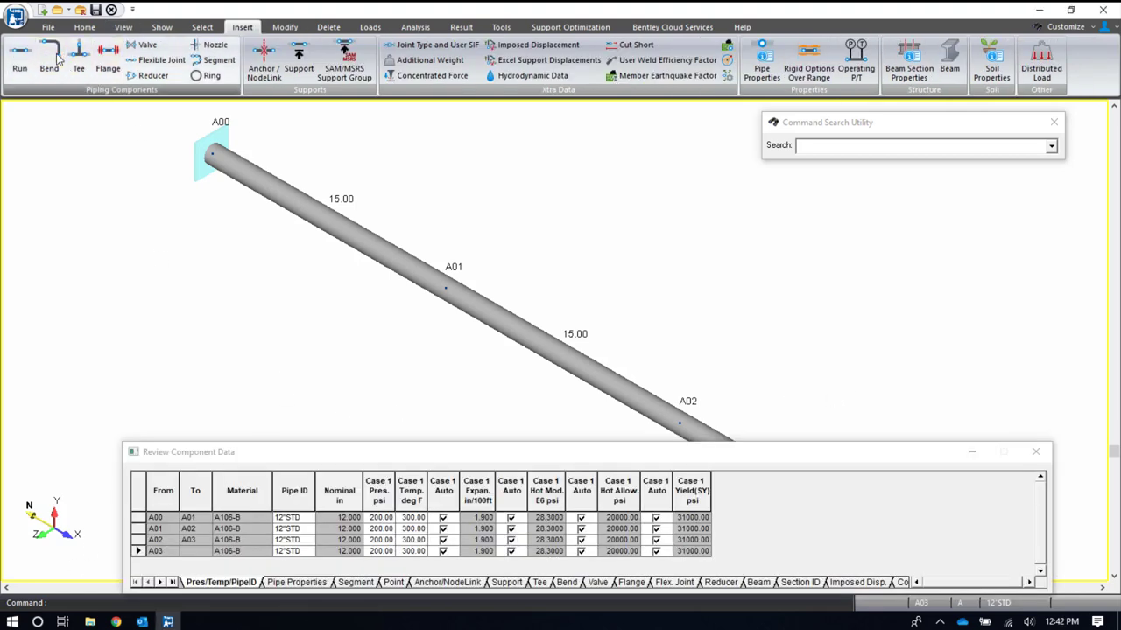
pyautogui.click(49, 61)
pyautogui.write('10')
pyautogui.press('Tab')
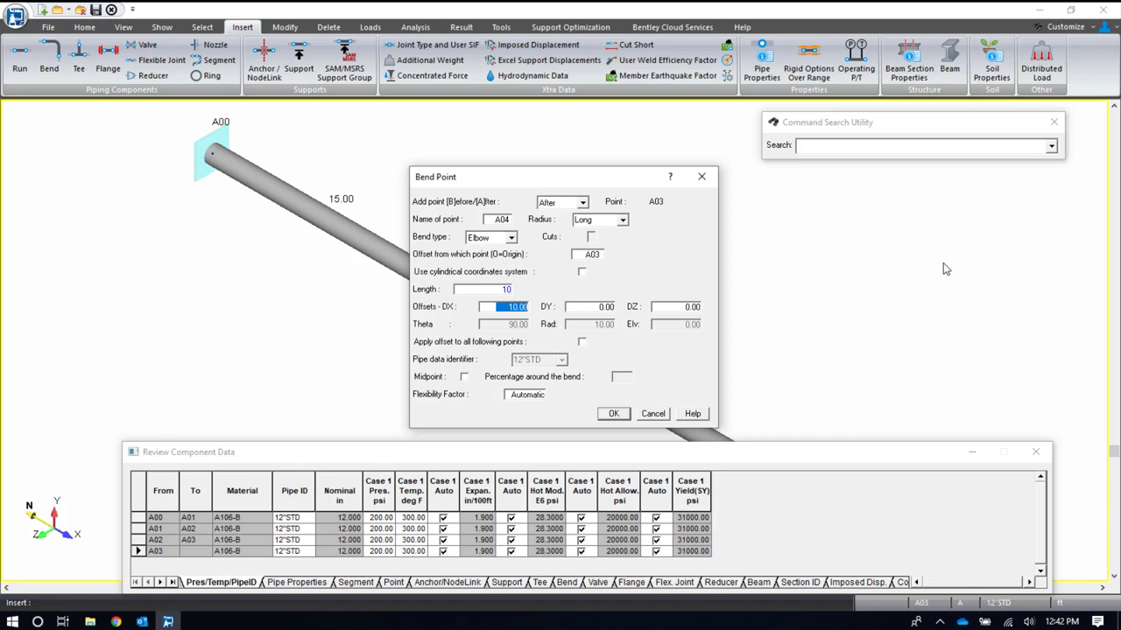
pyautogui.press('Return')
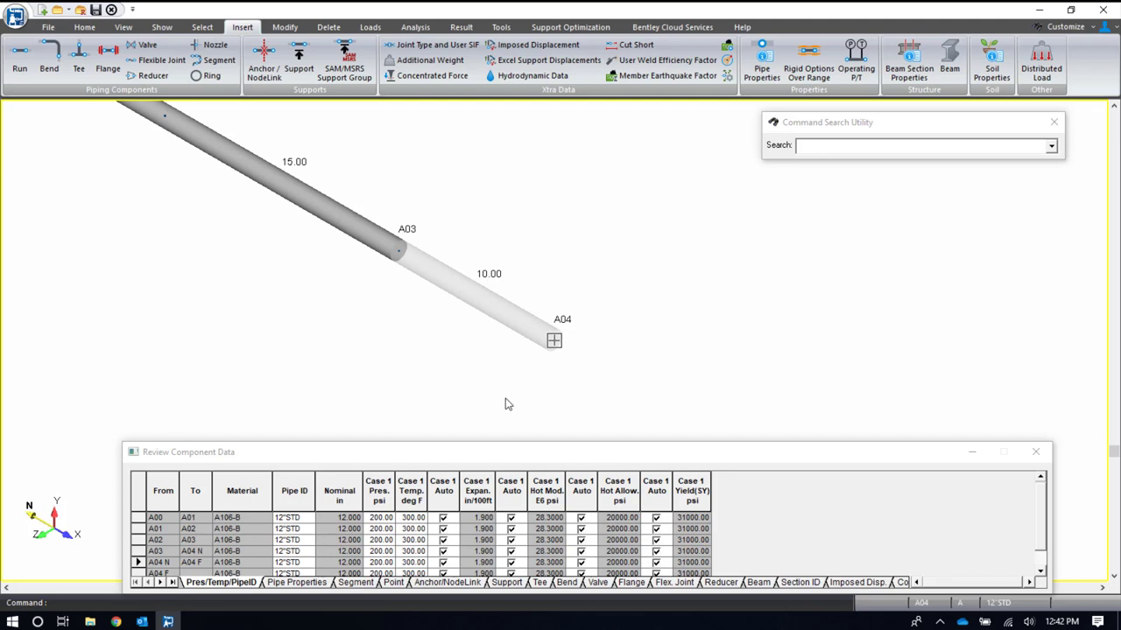
# - Pan the whole pipe into view, sketch red notes at A04 and the pipe, then clear them
pyautogui.scroll(-2, 584, 322)
pyautogui.scroll(-1, 584, 322)
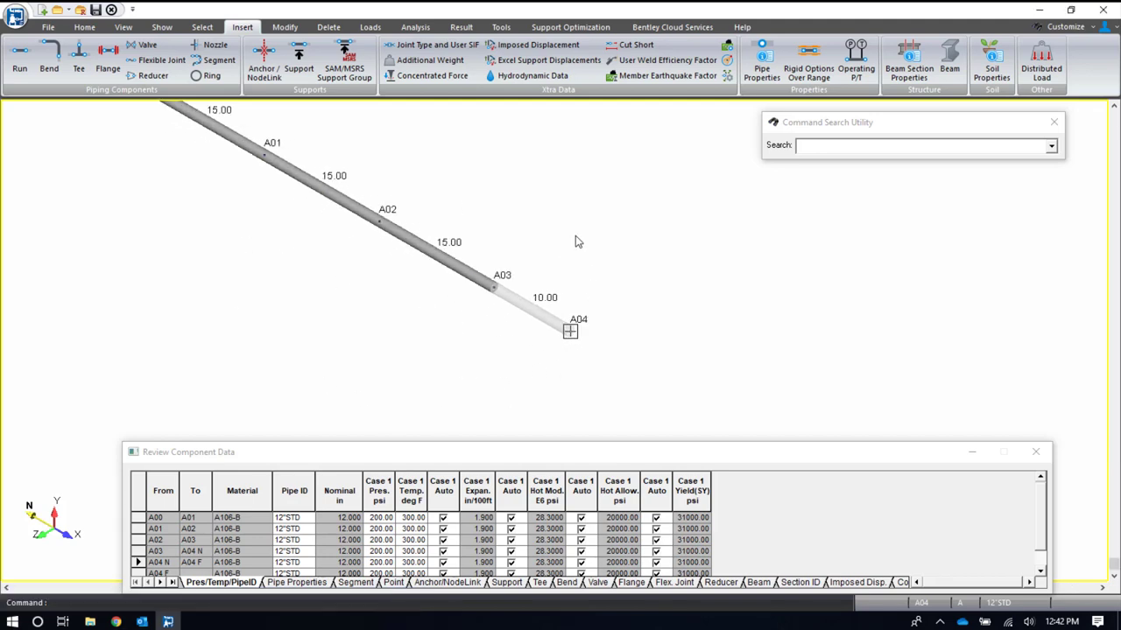
pyautogui.moveTo(570, 248); pyautogui.dragTo(544, 342, button='middle')
pyautogui.moveTo(561, 402); pyautogui.dragTo(565, 121)
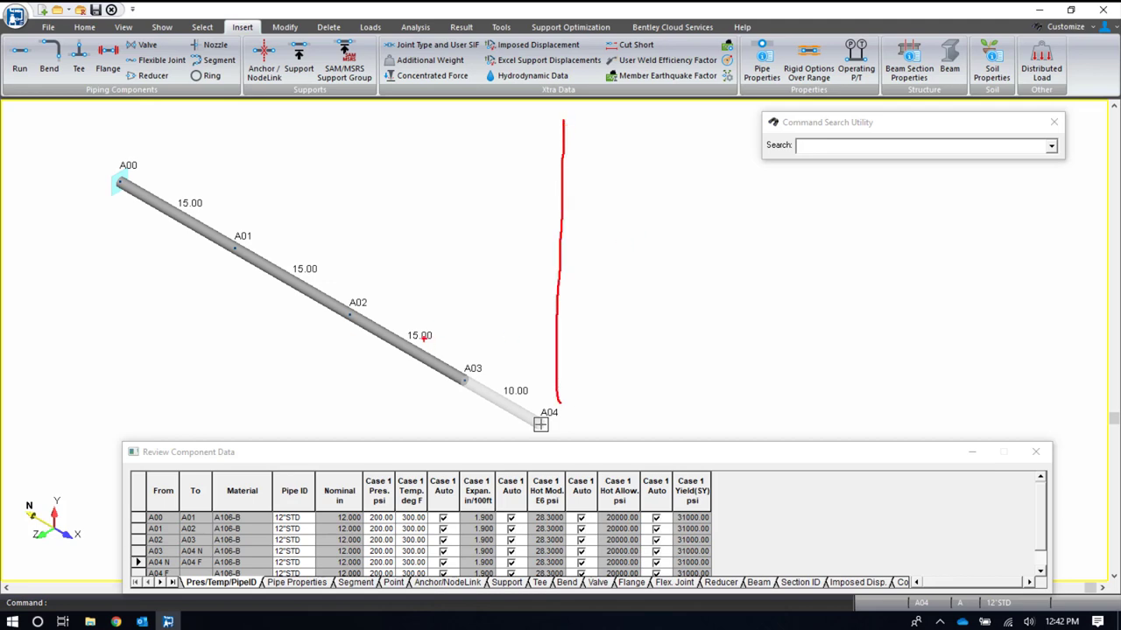
pyautogui.moveTo(435, 311)
pyautogui.mouseDown()
pyautogui.moveTo(77, 226)
pyautogui.moveTo(317, 249)
pyautogui.mouseUp()
pyautogui.press('Escape')
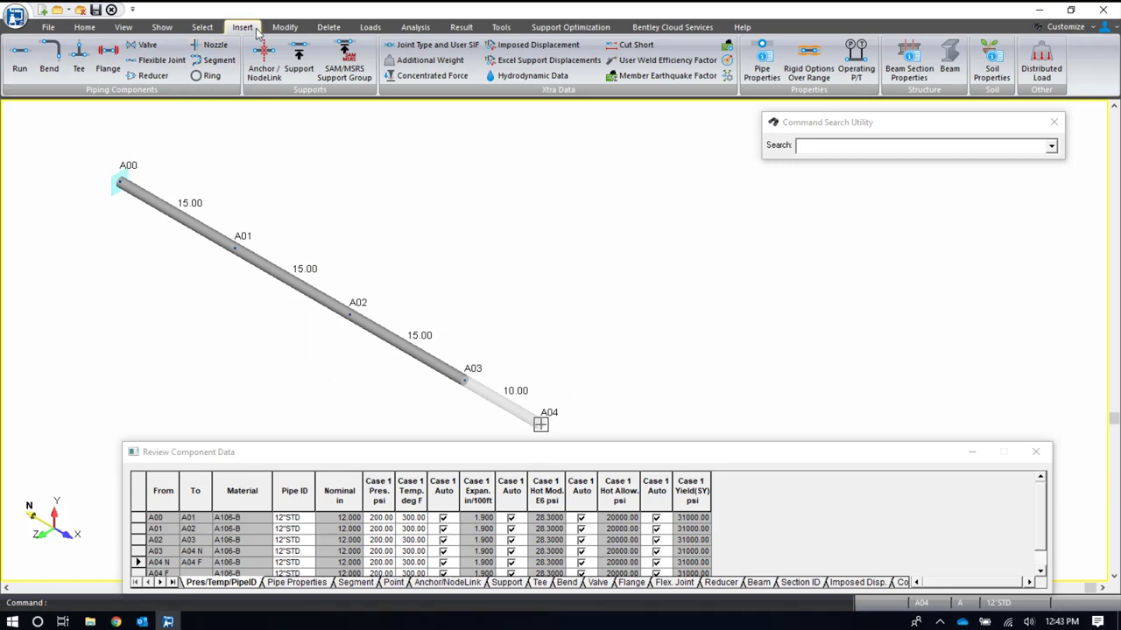
# - Add a 15 ft vertical run with generated points up to A07 and fit the model in view
pyautogui.click(20, 61)
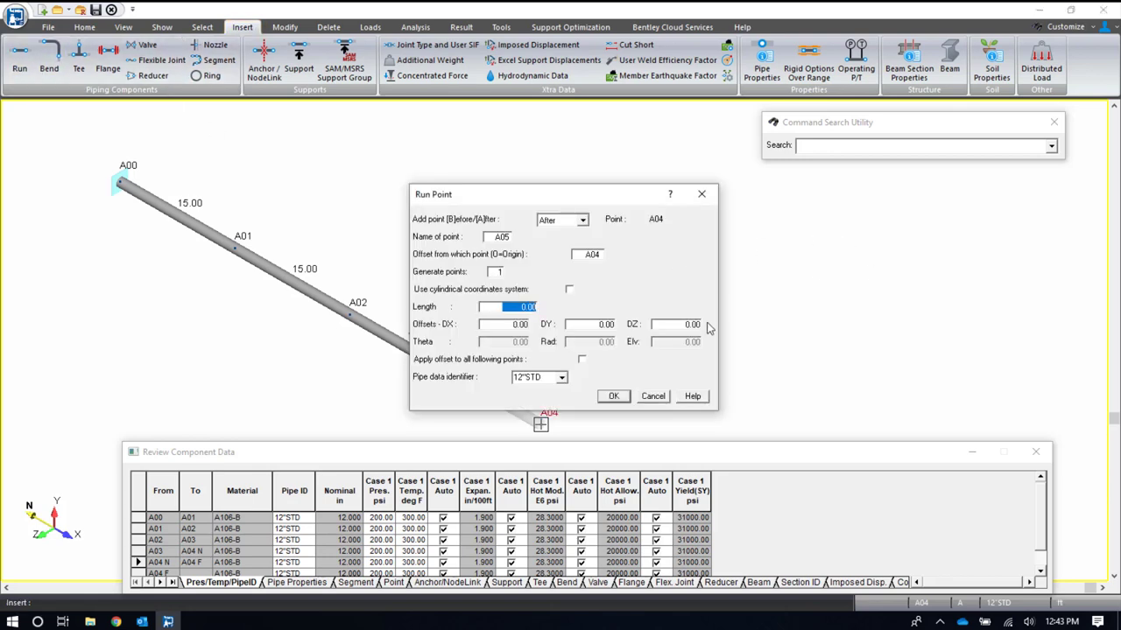
pyautogui.press('Tab')
pyautogui.press('Tab')
pyautogui.write('15')
pyautogui.press('Tab')
pyautogui.click(496, 273)
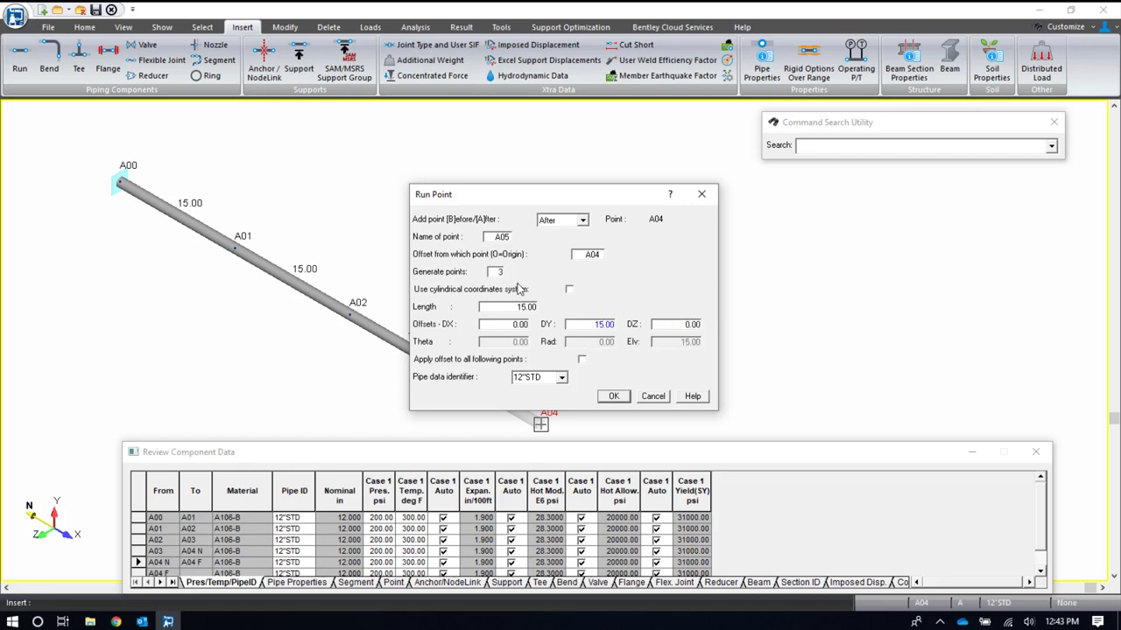
pyautogui.press('Return')
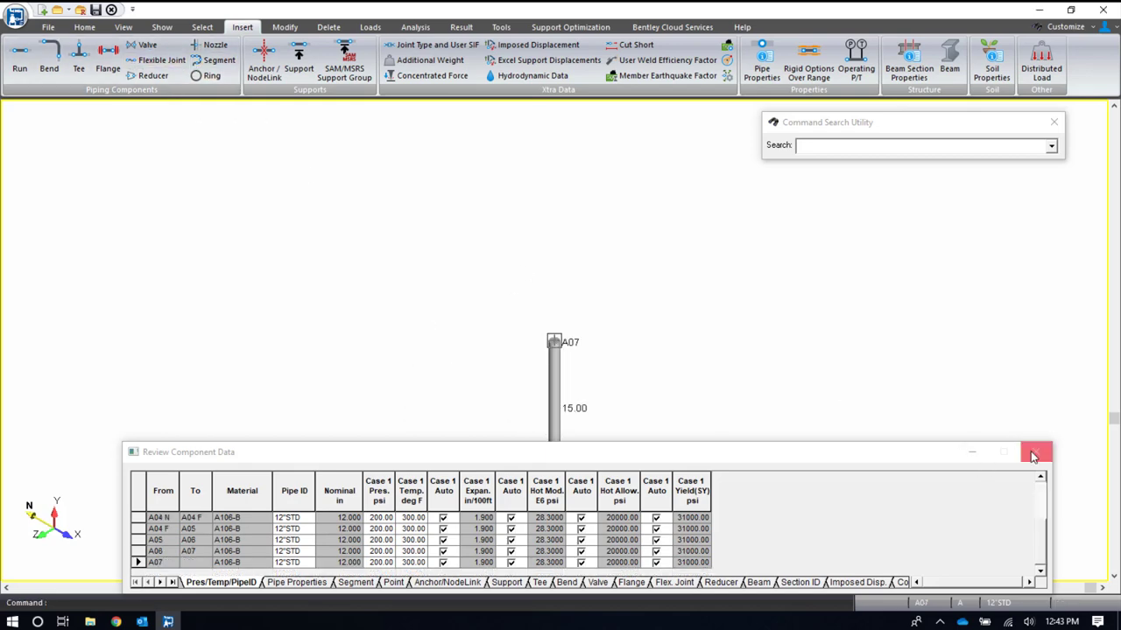
pyautogui.click(1035, 454)
pyautogui.click(123, 28)
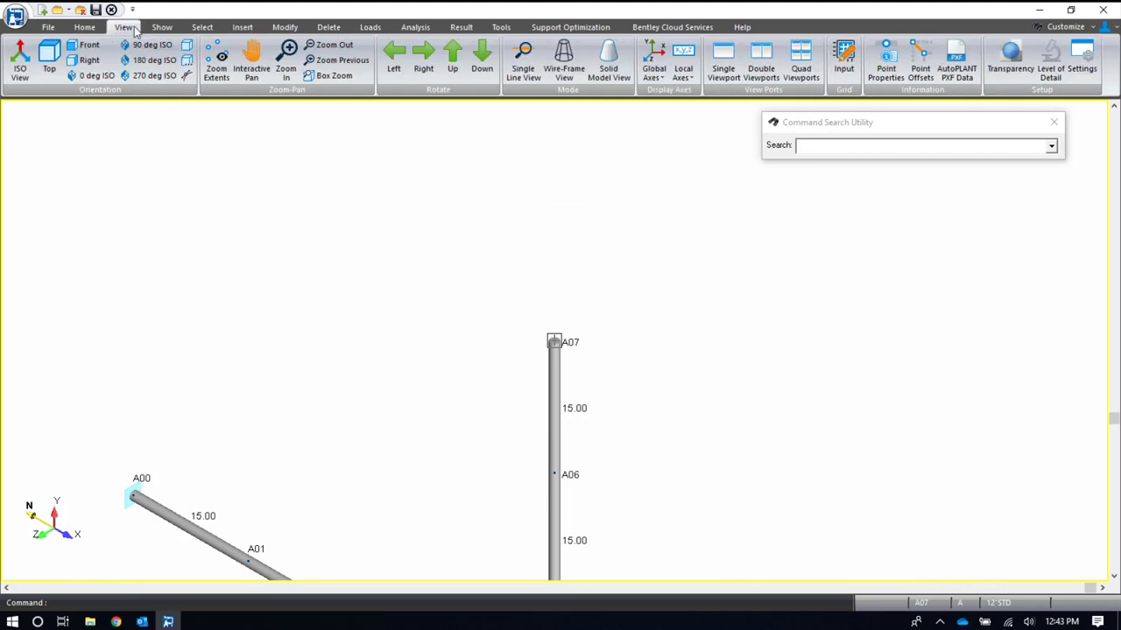
pyautogui.click(186, 46)
pyautogui.click(1054, 122)
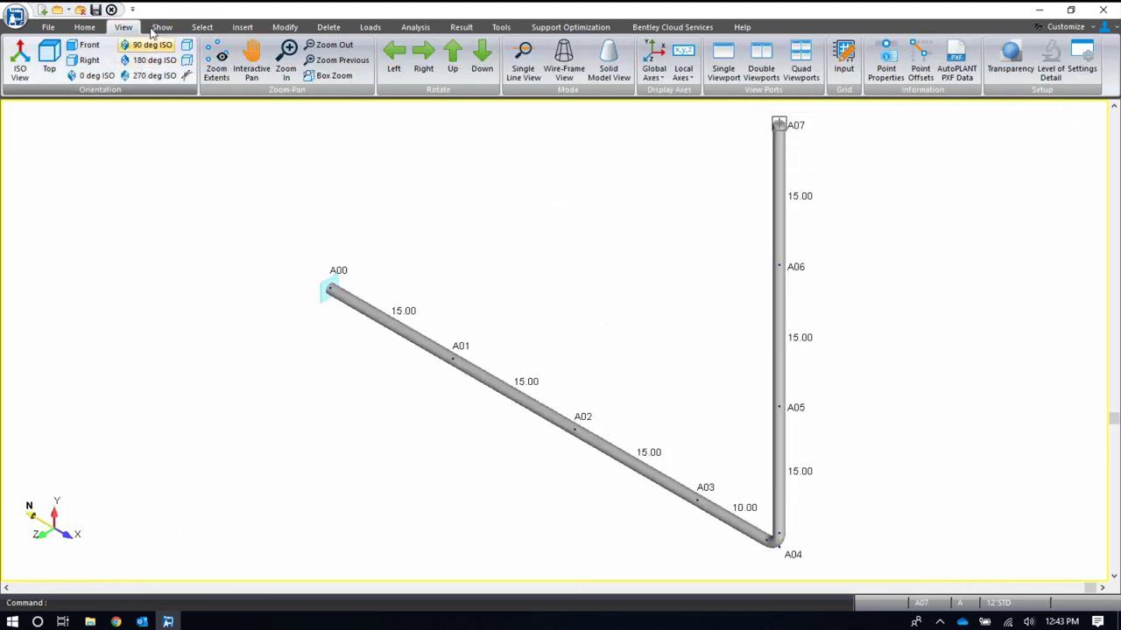
# - Insert a 1.00-long reducer after A07 down to 8"STD, accepting operating pressure and temperature
pyautogui.click(242, 27)
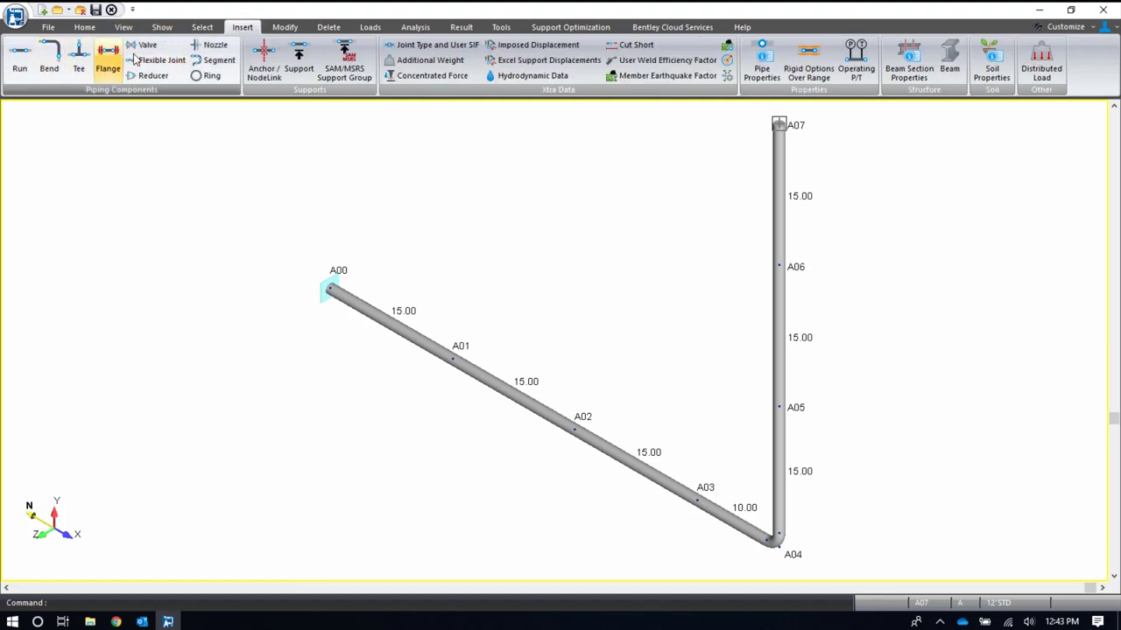
pyautogui.click(153, 76)
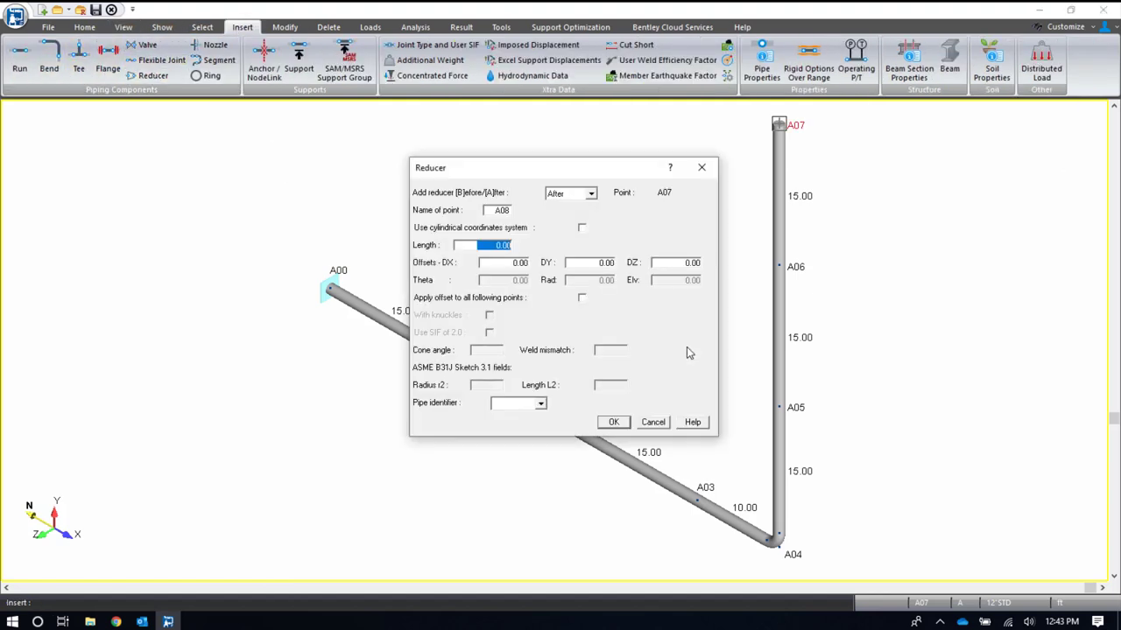
pyautogui.write('1')
pyautogui.press('Tab')
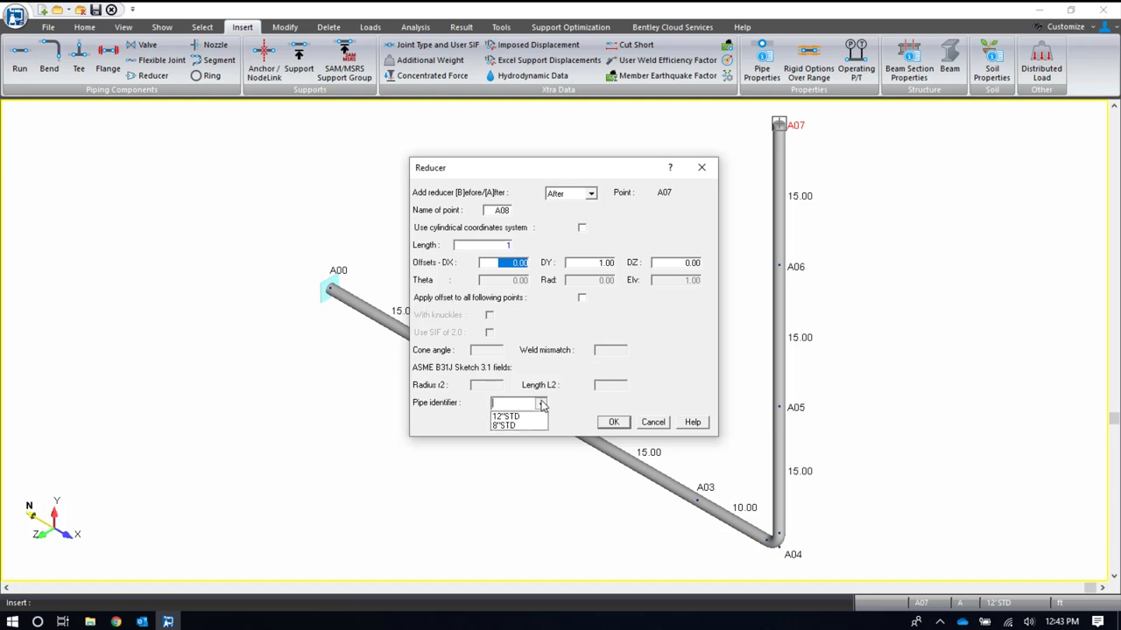
pyautogui.click(517, 404)
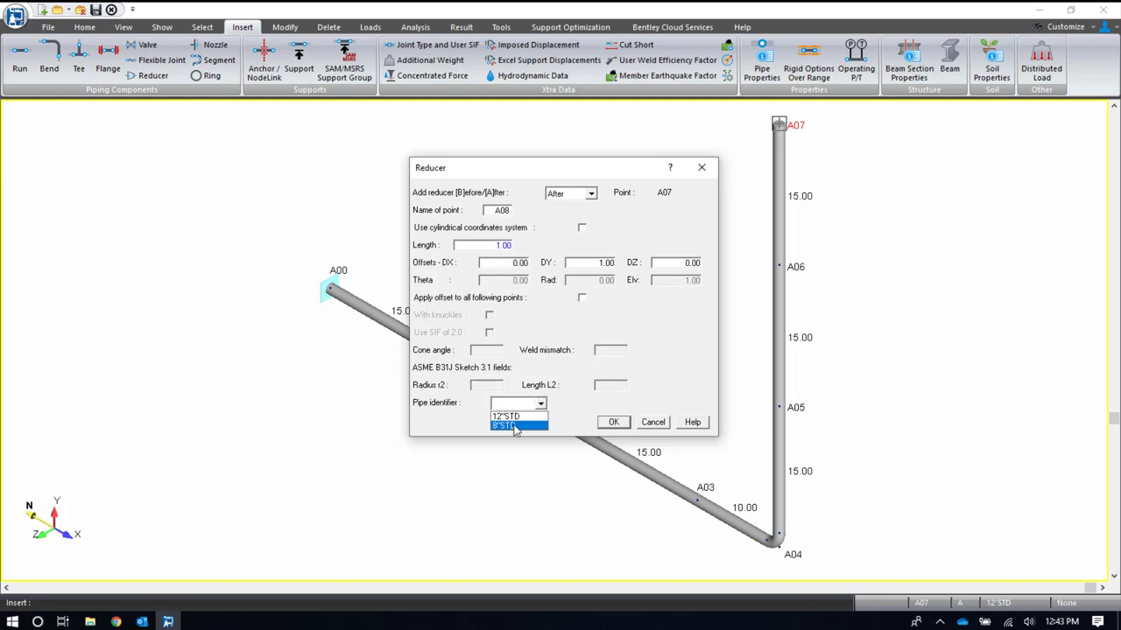
pyautogui.click(515, 427)
pyautogui.click(614, 423)
pyautogui.click(700, 388)
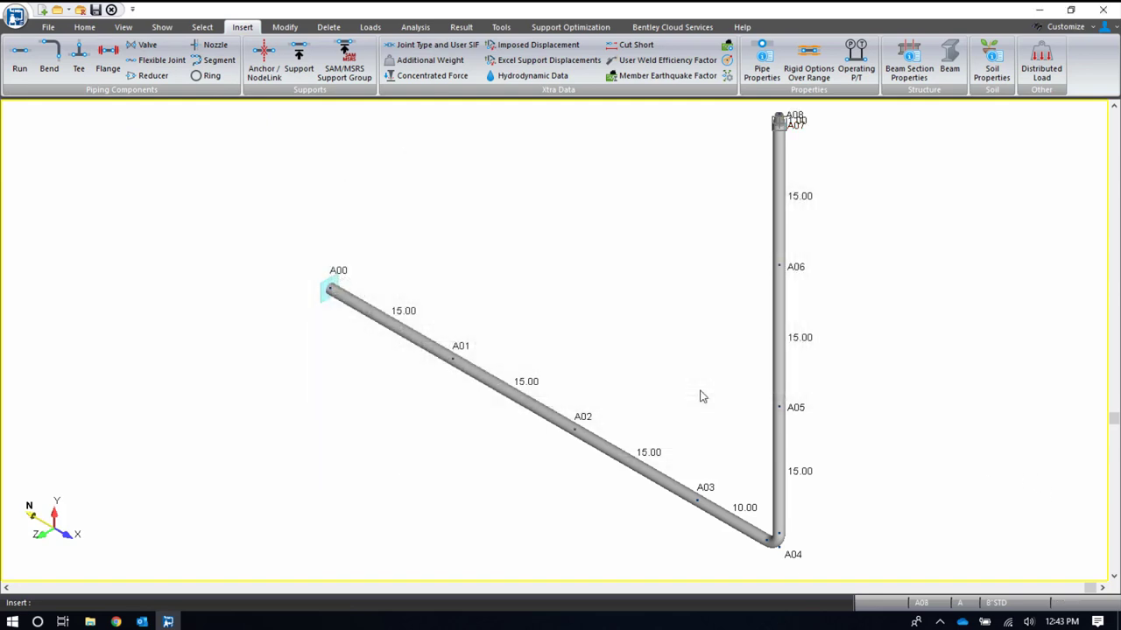
# - Add bend point A09 with a 20-unit run above the reducer
pyautogui.click(50, 66)
pyautogui.write('20')
pyautogui.press('Tab')
pyautogui.press('Return')
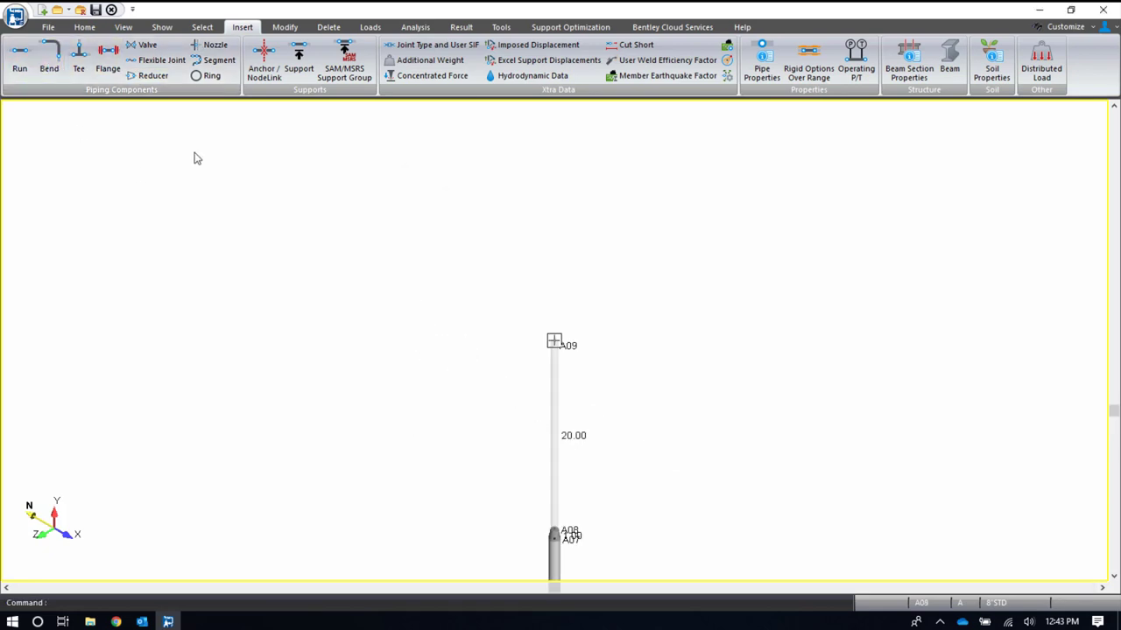
# - Add run point A10 at DZ 1.00 from A09, then zoom in around A09 and A10
pyautogui.click(29, 63)
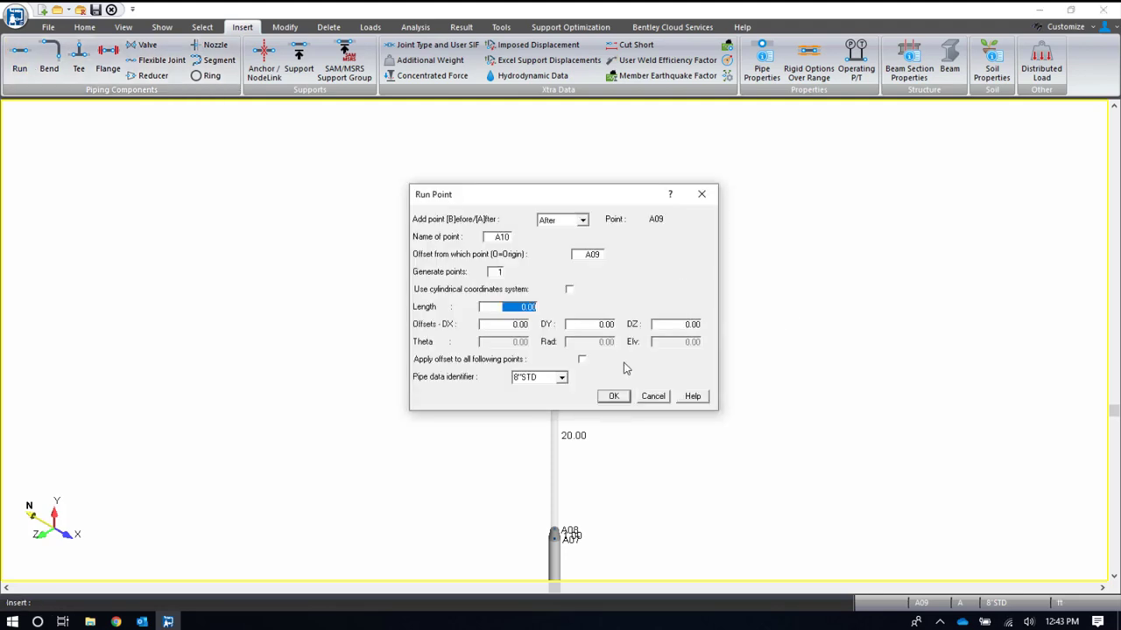
pyautogui.press('Tab')
pyautogui.press('Tab')
pyautogui.press('Tab')
pyautogui.write('1')
pyautogui.press('Tab')
pyautogui.press('Return')
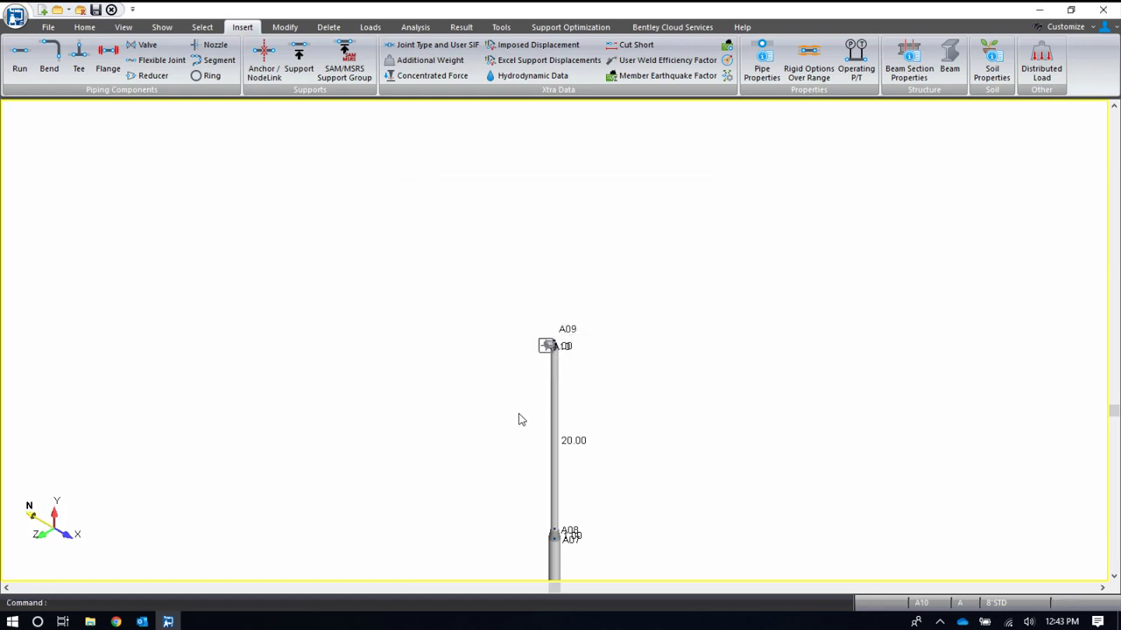
pyautogui.moveTo(415, 317); pyautogui.dragTo(602, 413)
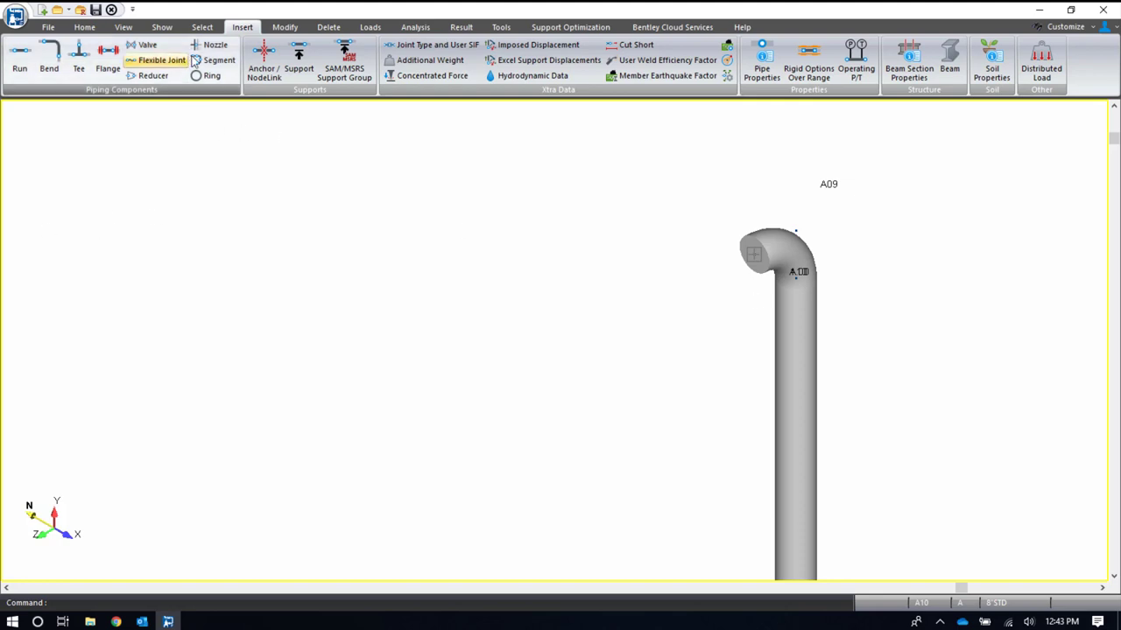
# - Begin a valve insert after A10, trying Crane, MSS SP-67 and Butterfly Valves - 200 selections
pyautogui.click(732, 254)
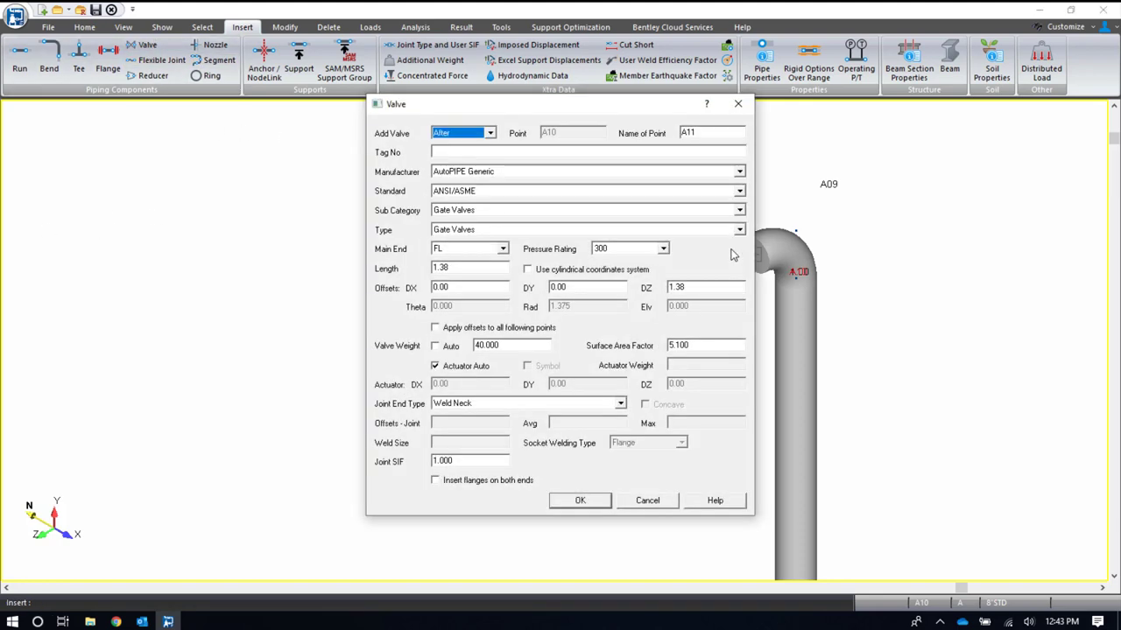
pyautogui.click(739, 173)
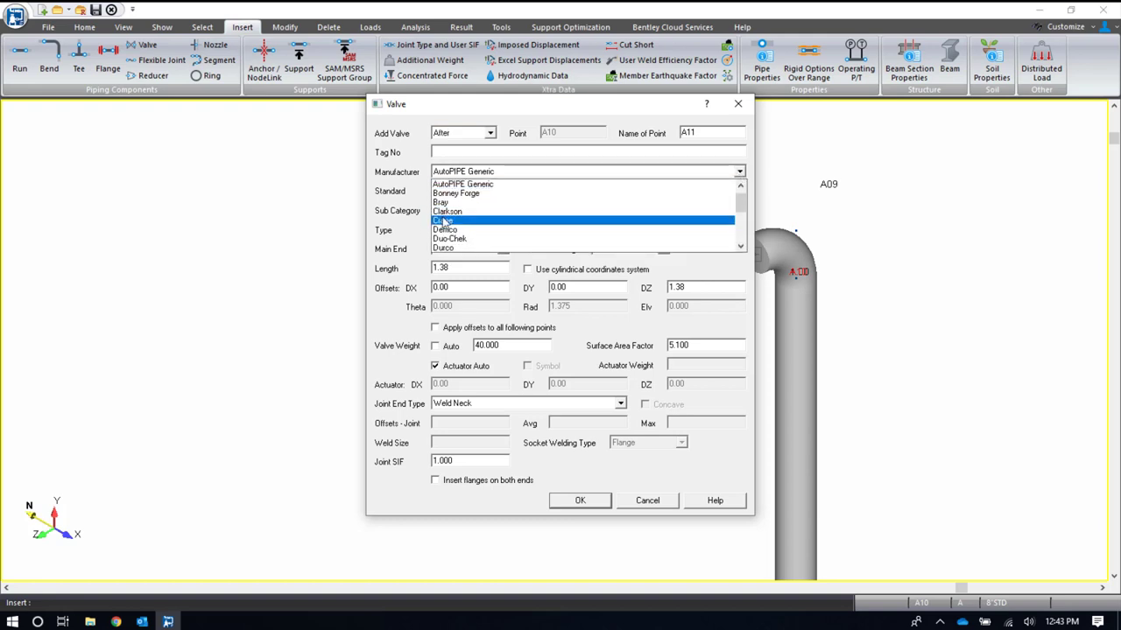
pyautogui.click(444, 220)
pyautogui.click(477, 191)
pyautogui.click(477, 202)
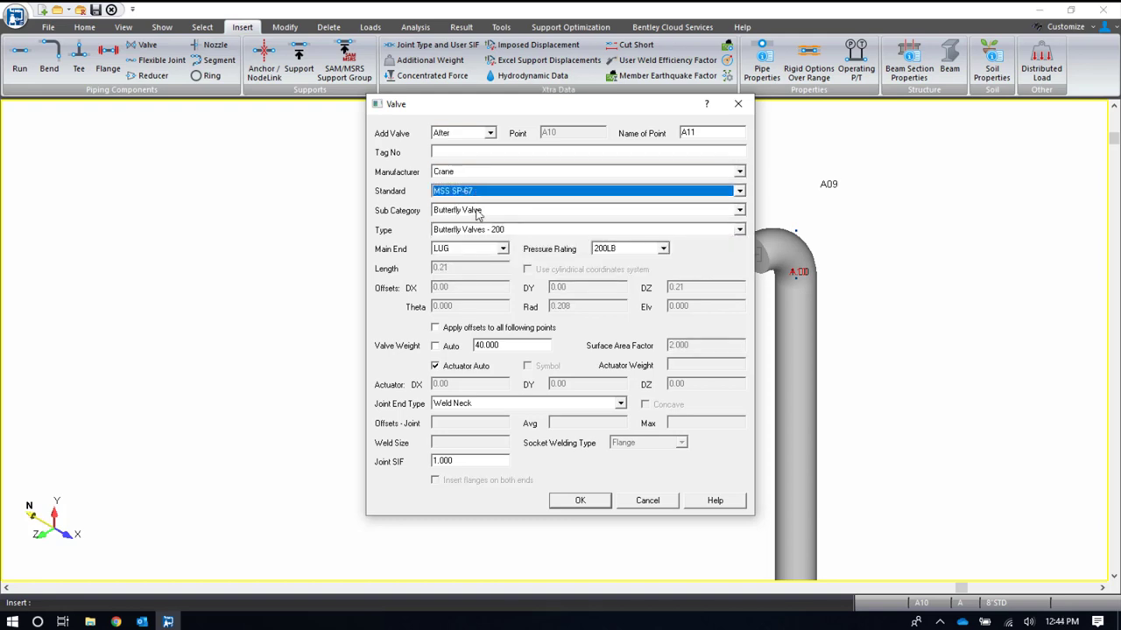
pyautogui.click(479, 213)
pyautogui.click(479, 222)
pyautogui.click(478, 229)
pyautogui.click(477, 245)
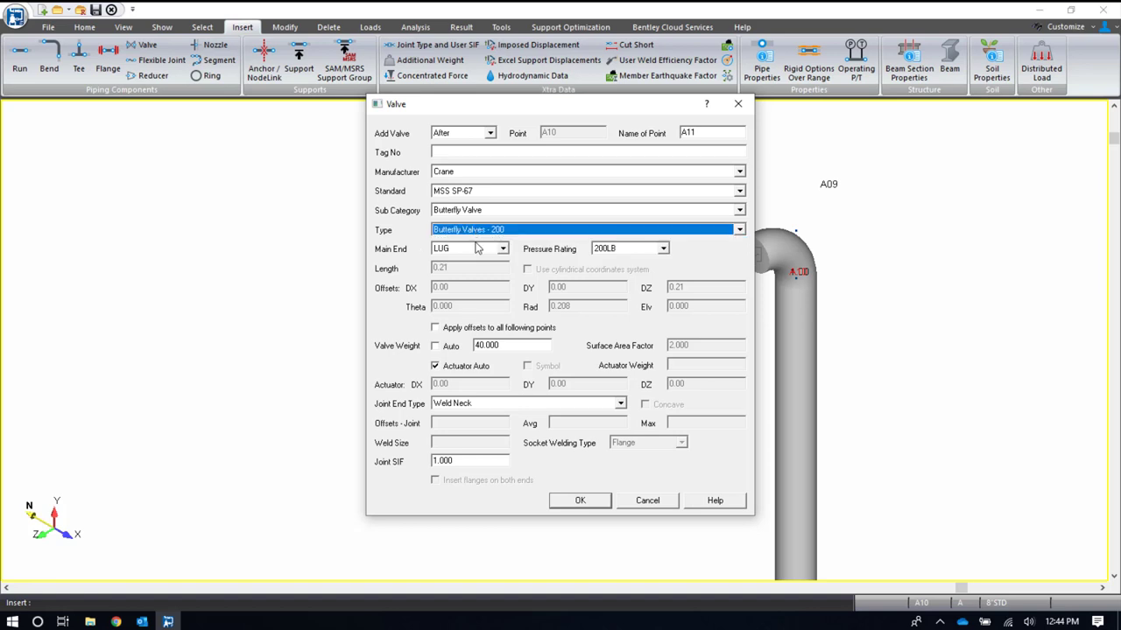
# - Review the LUG end type and 200LB rating, toggling automatic valve weight on then off
pyautogui.click(477, 249)
pyautogui.click(480, 266)
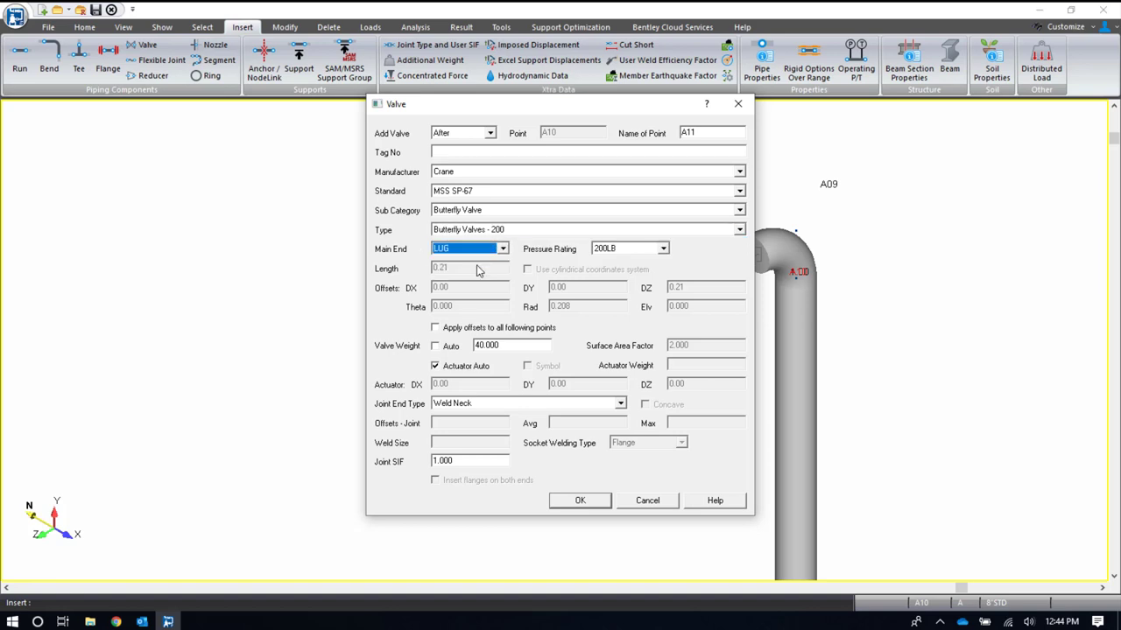
pyautogui.click(663, 249)
pyautogui.click(648, 260)
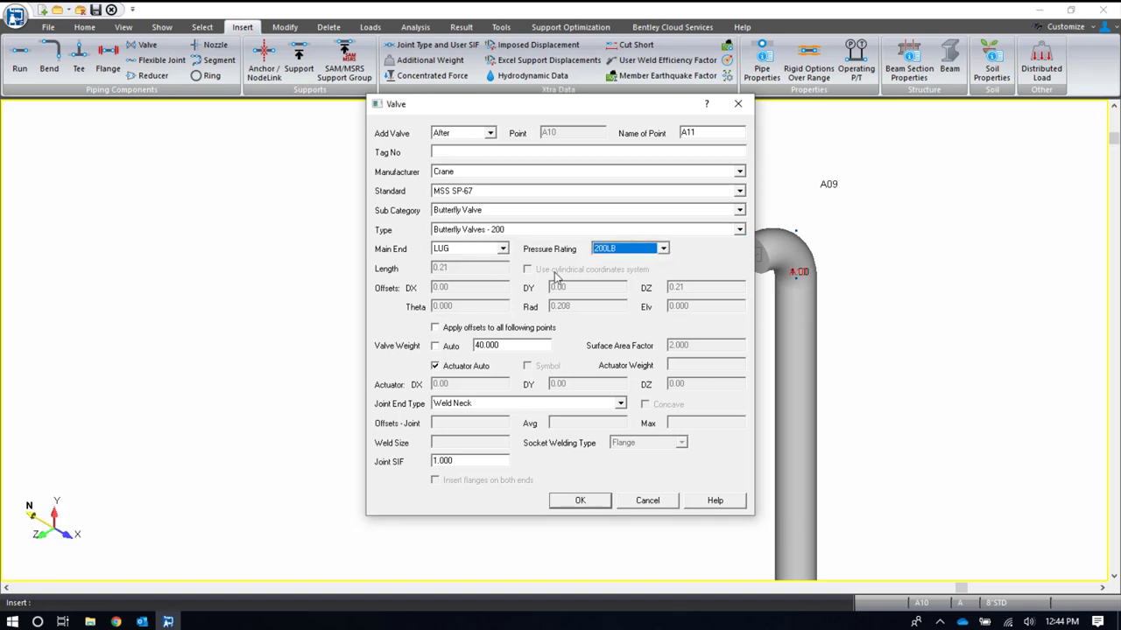
pyautogui.click(438, 347)
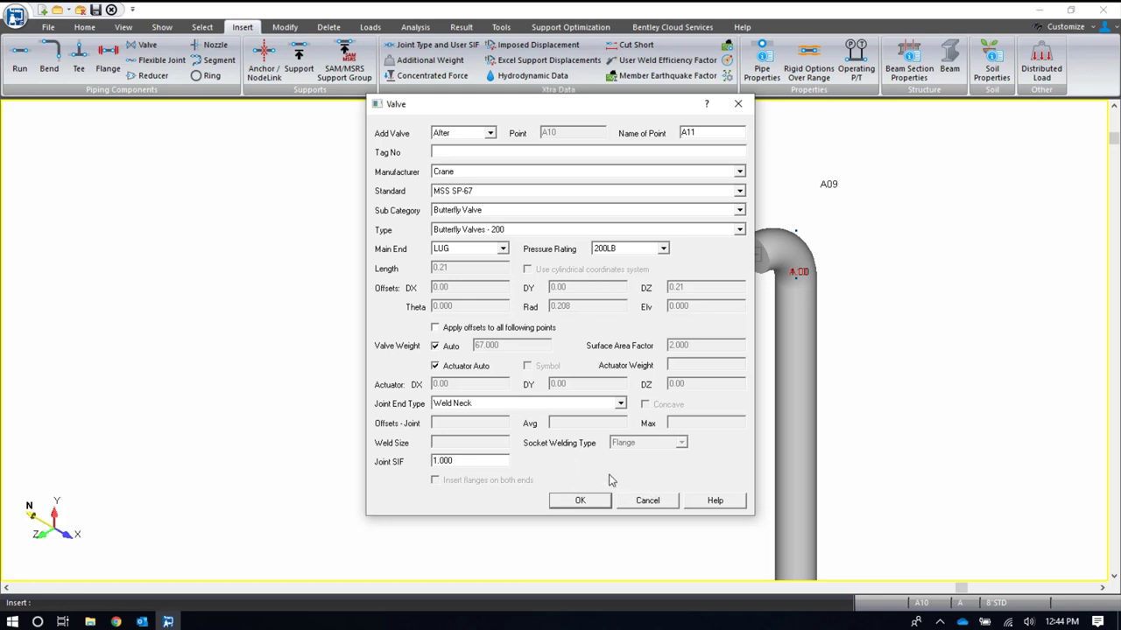
pyautogui.moveTo(454, 263); pyautogui.dragTo(478, 281)
pyautogui.moveTo(516, 327); pyautogui.dragTo(476, 325)
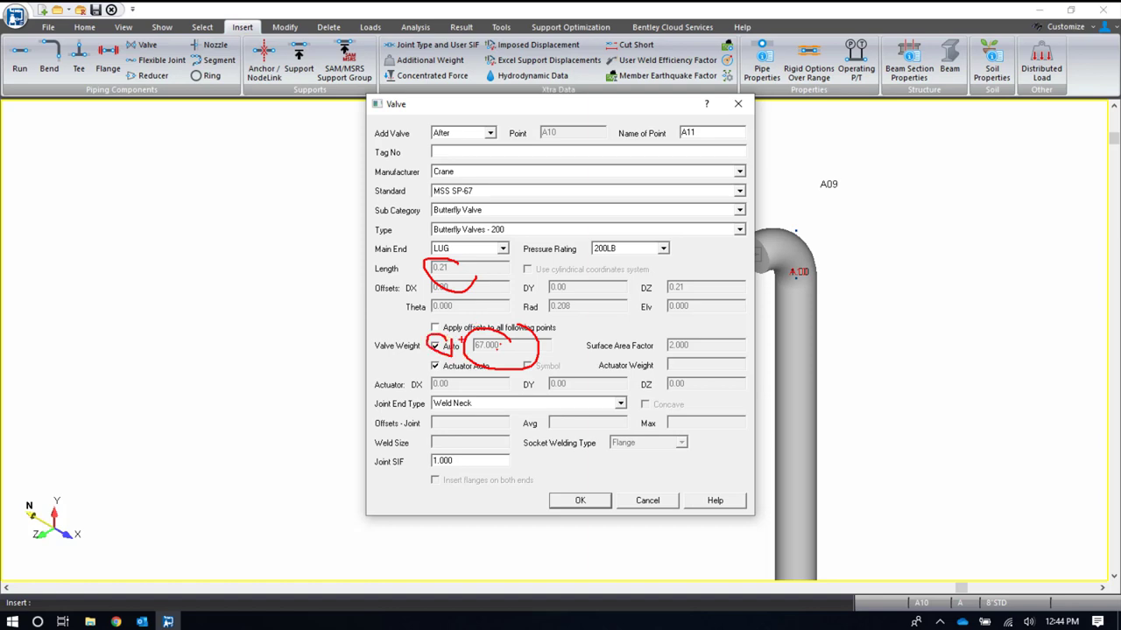
pyautogui.click(435, 346)
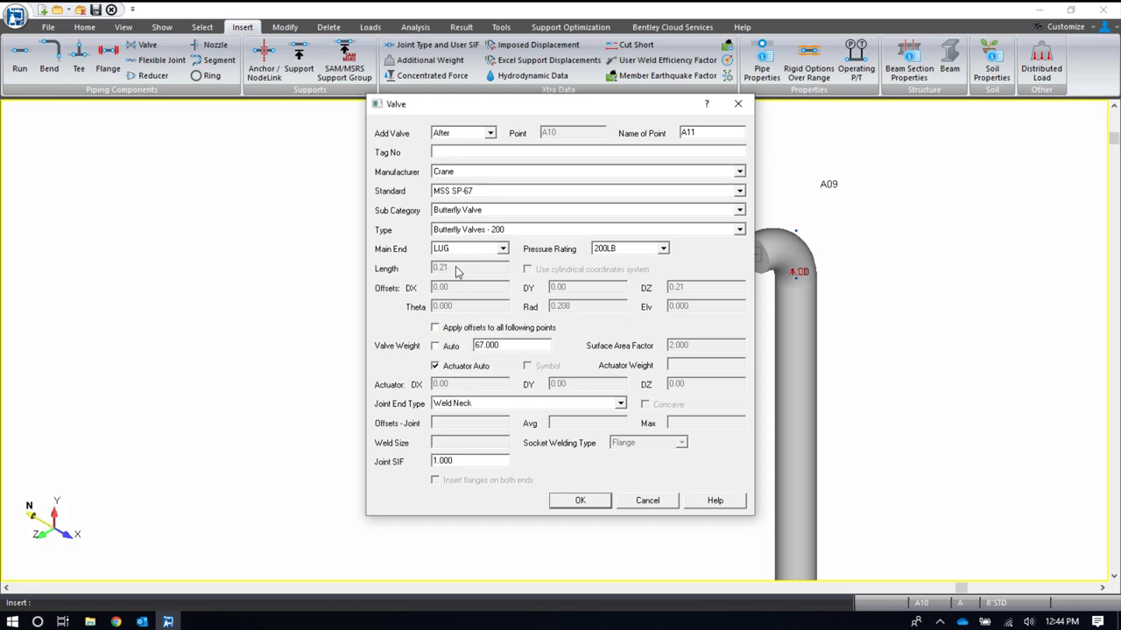
# - Choose an AutoPIPE Generic gate valve with flanged FL ends and a 300 pressure rating
pyautogui.click(448, 174)
pyautogui.scroll(2, 455, 205)
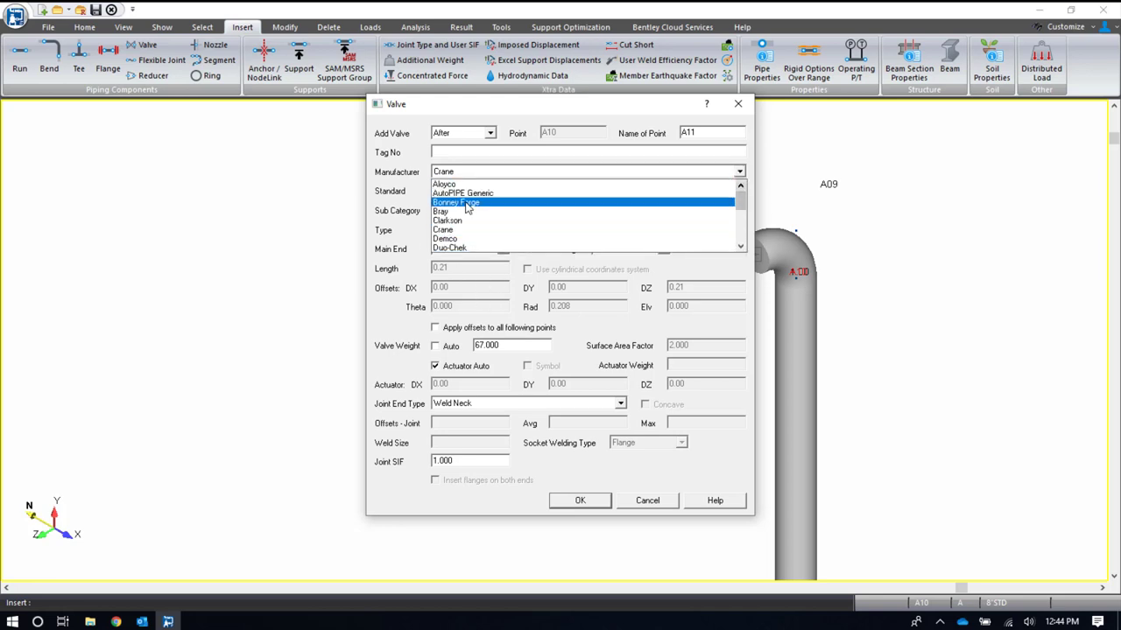
pyautogui.click(463, 194)
pyautogui.click(478, 210)
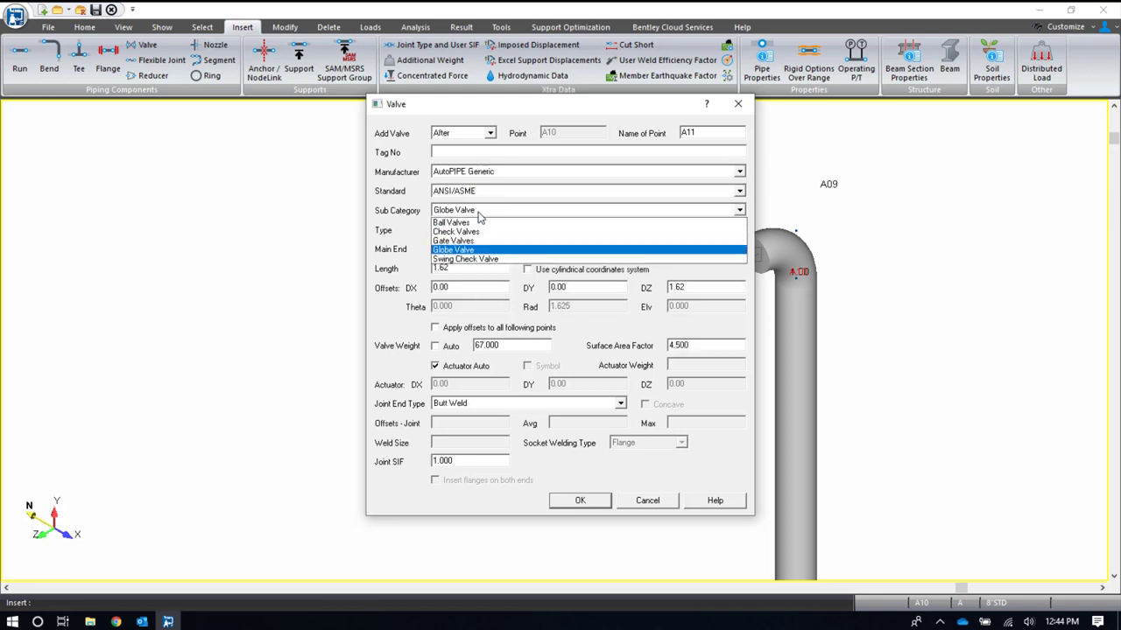
pyautogui.click(478, 242)
pyautogui.click(478, 250)
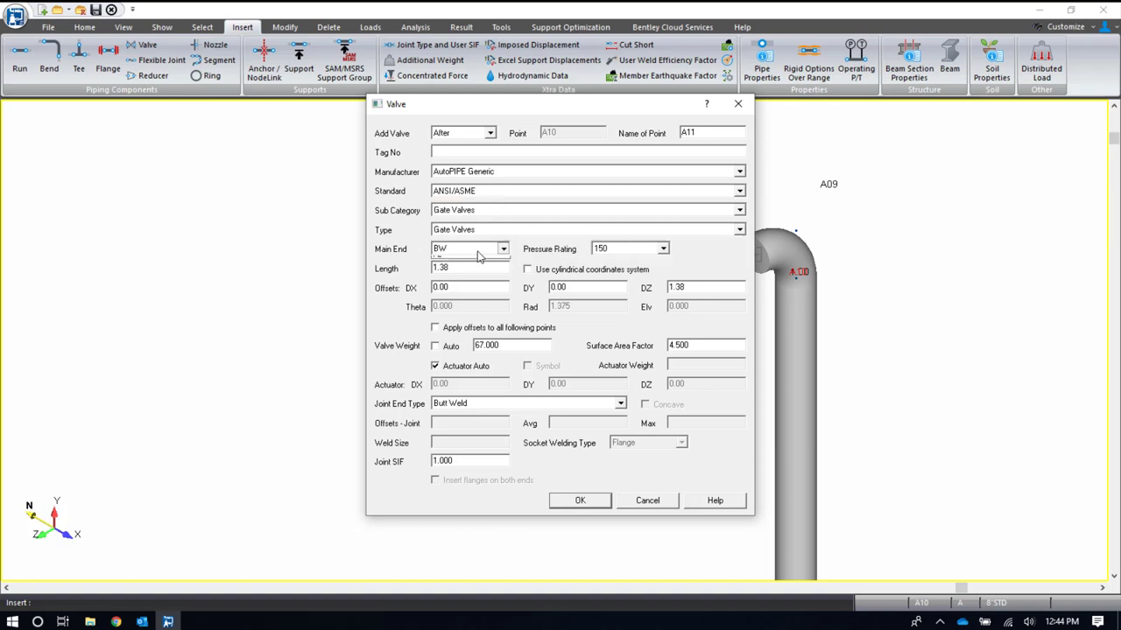
pyautogui.click(478, 270)
pyautogui.click(625, 250)
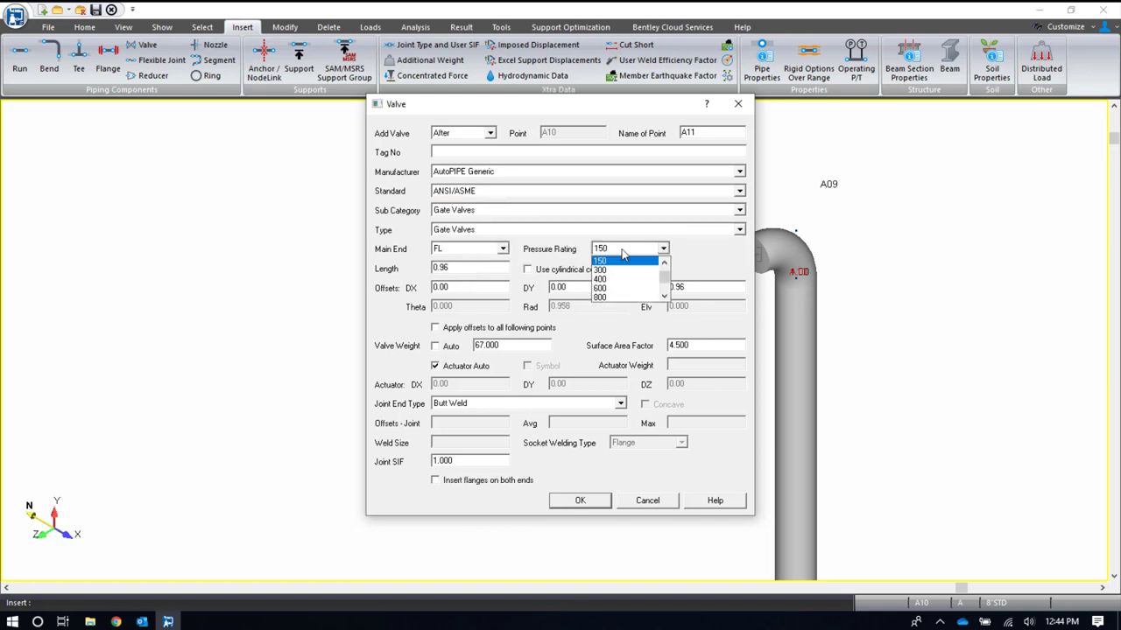
pyautogui.click(620, 270)
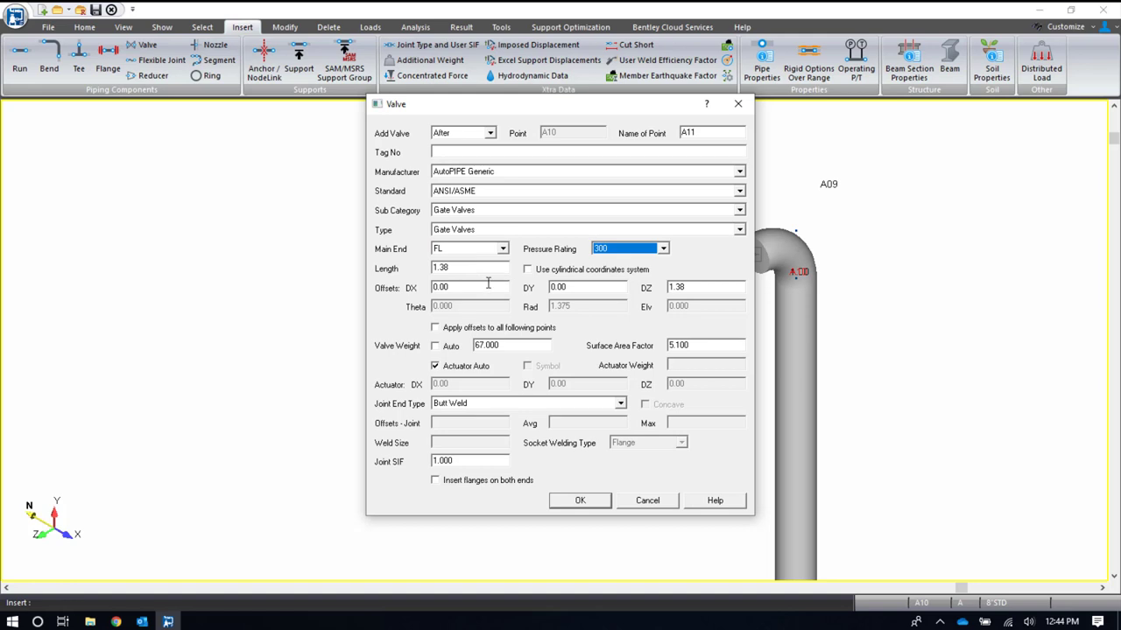
# - Set the valve length to 1.50 and its weight to 550
pyautogui.click(435, 346)
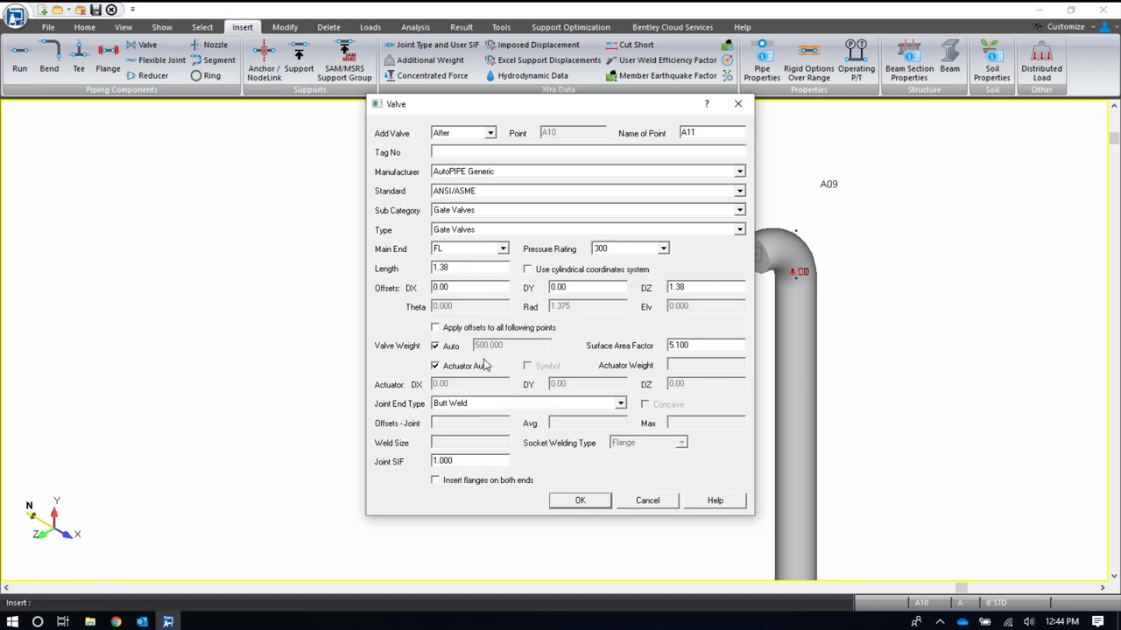
pyautogui.click(435, 346)
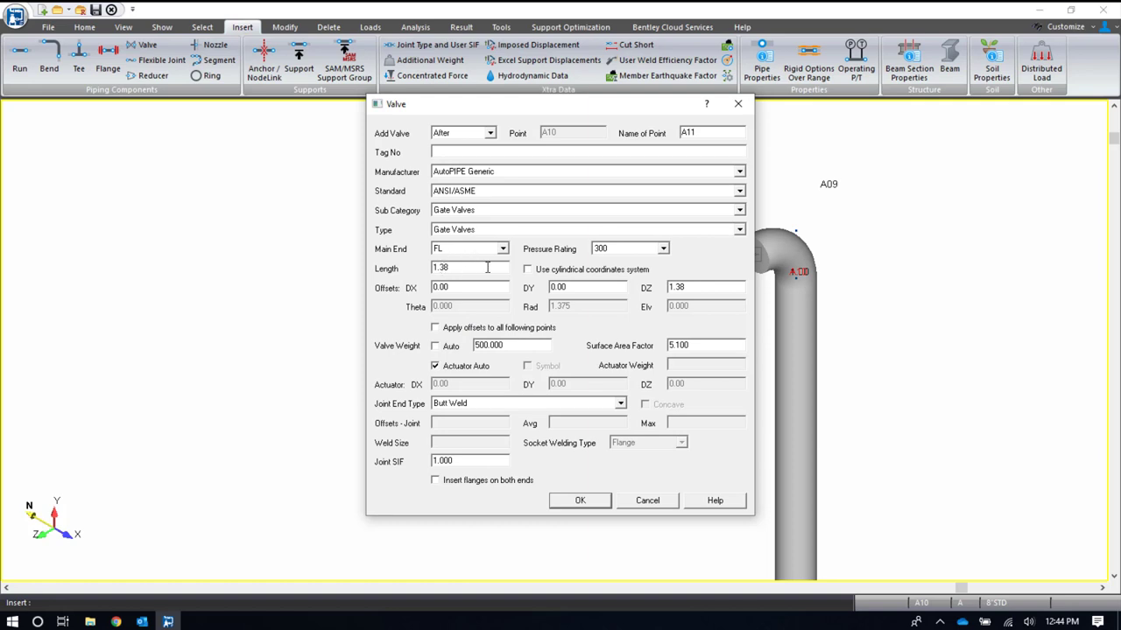
pyautogui.moveTo(486, 268); pyautogui.dragTo(355, 255)
pyautogui.write('1.50')
pyautogui.press('Tab')
pyautogui.press('Tab')
pyautogui.press('Tab')
pyautogui.press('Tab')
pyautogui.press('Tab')
pyautogui.press('Tab')
pyautogui.press('Tab')
pyautogui.write('550.000')
pyautogui.press('Tab')
# - Use Weld Neck flanges on both ends and insert the valve ending at A11
pyautogui.click(620, 405)
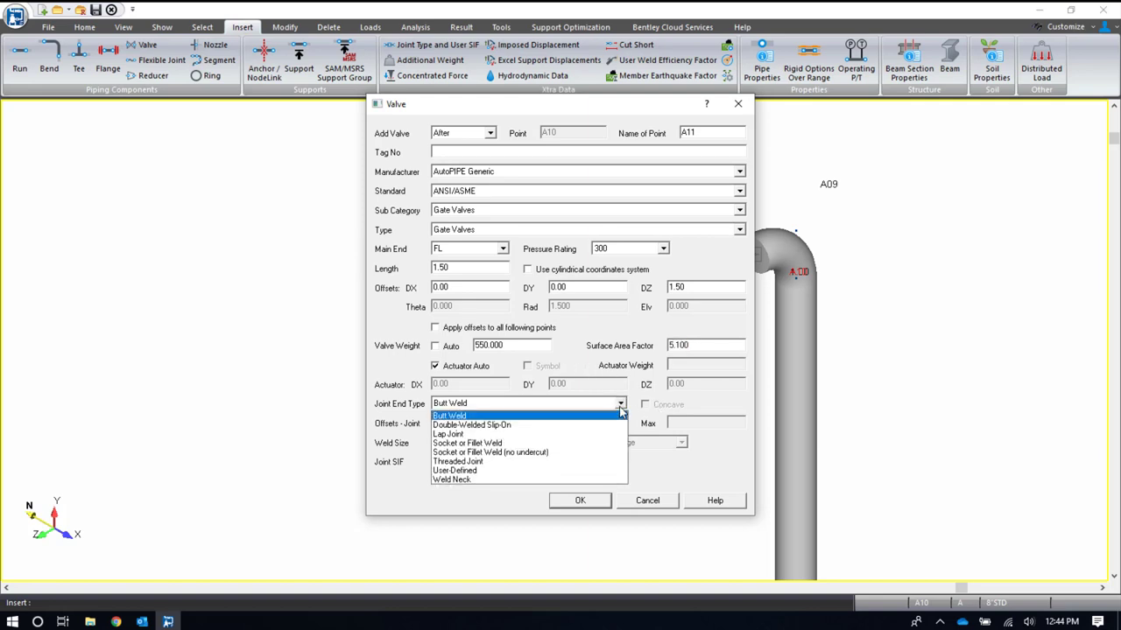
pyautogui.click(477, 481)
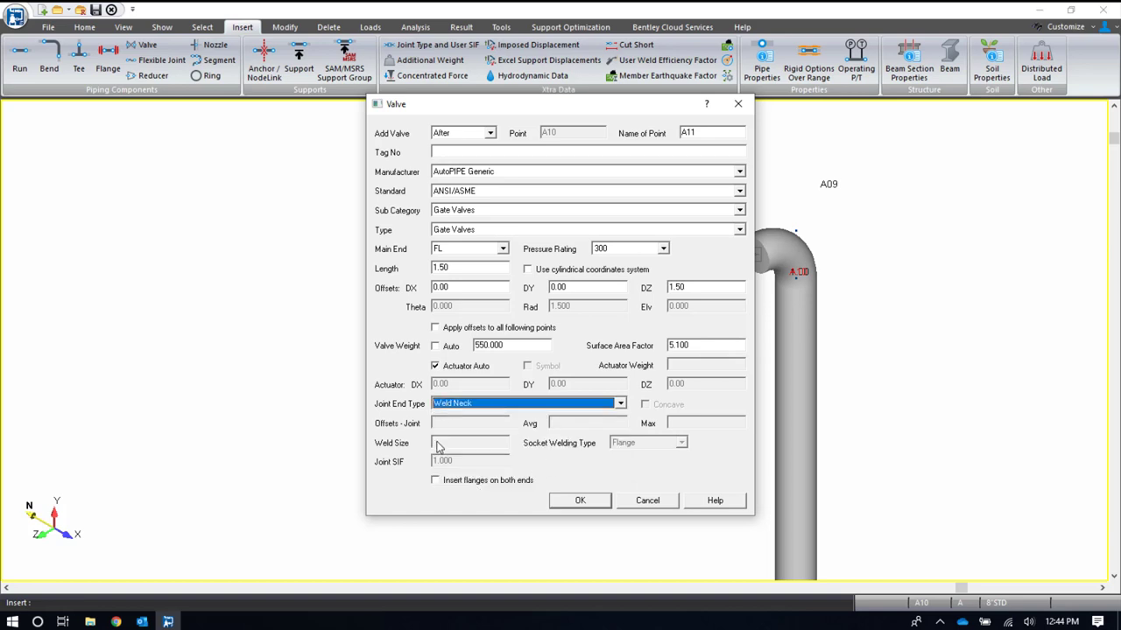
pyautogui.click(434, 479)
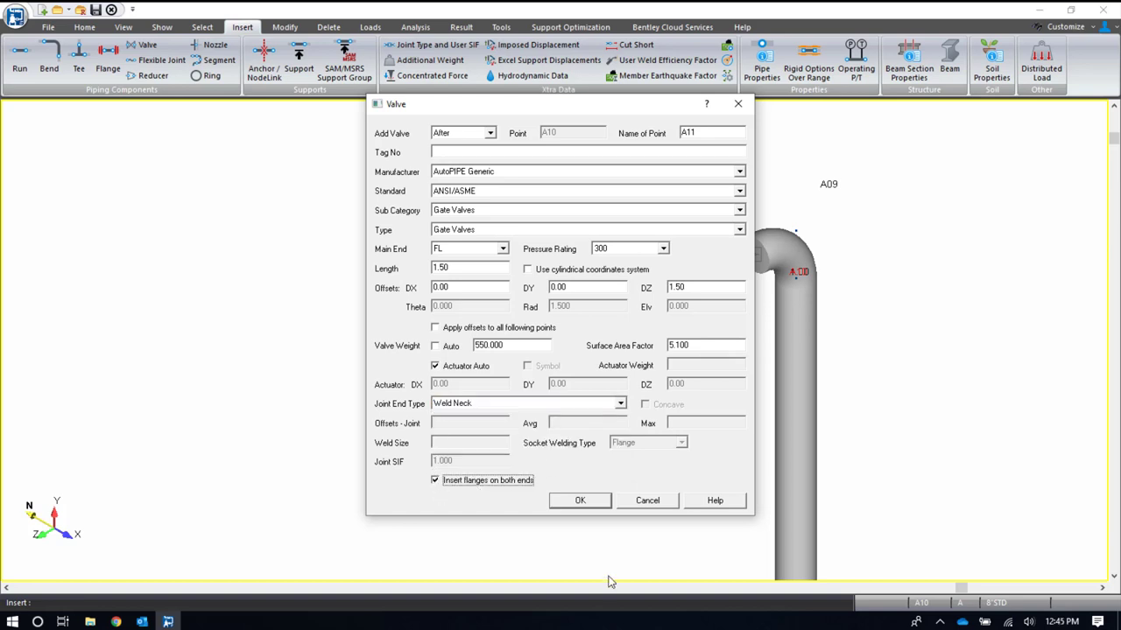
pyautogui.click(581, 503)
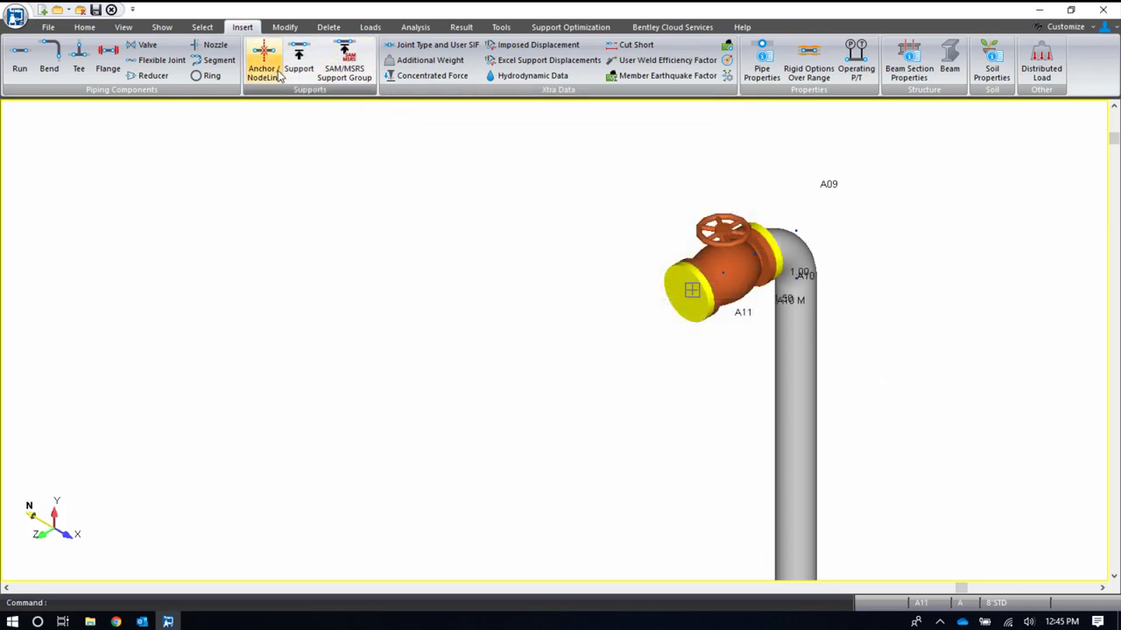
# - Extend the pipe with a 10.00 run past A11 to new point A12
pyautogui.click(26, 58)
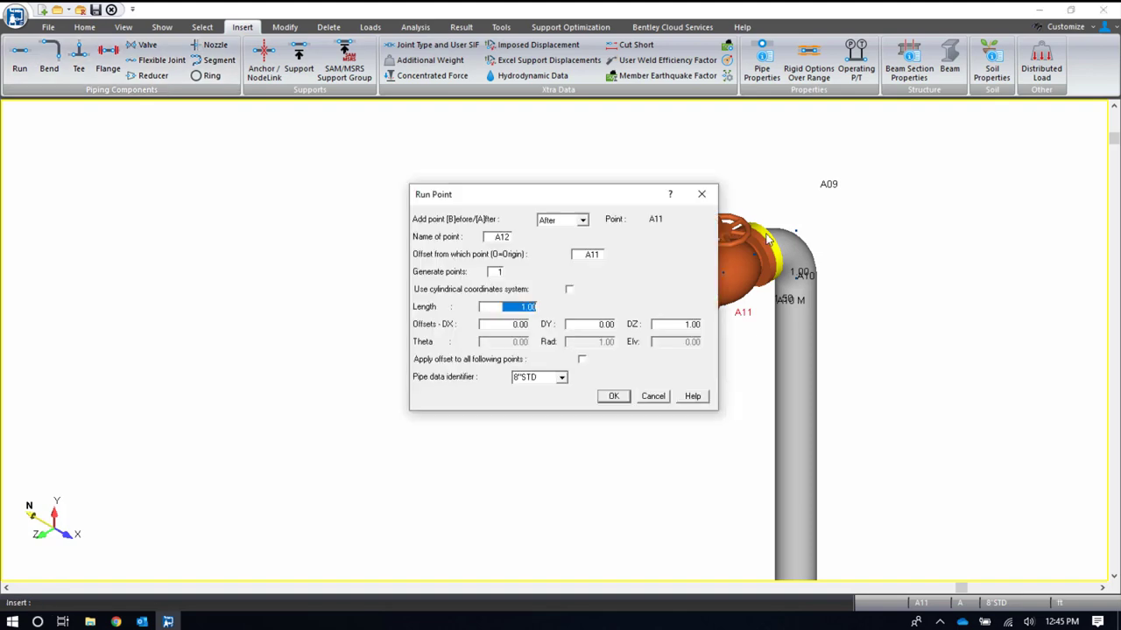
pyautogui.write('10')
pyautogui.press('Tab')
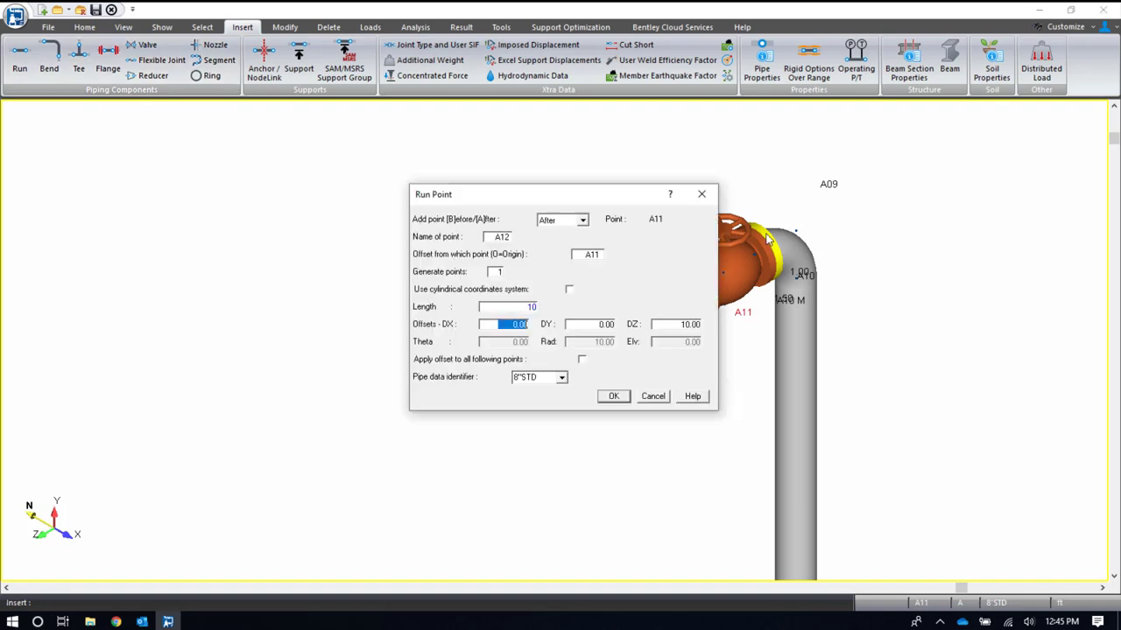
pyautogui.press('Return')
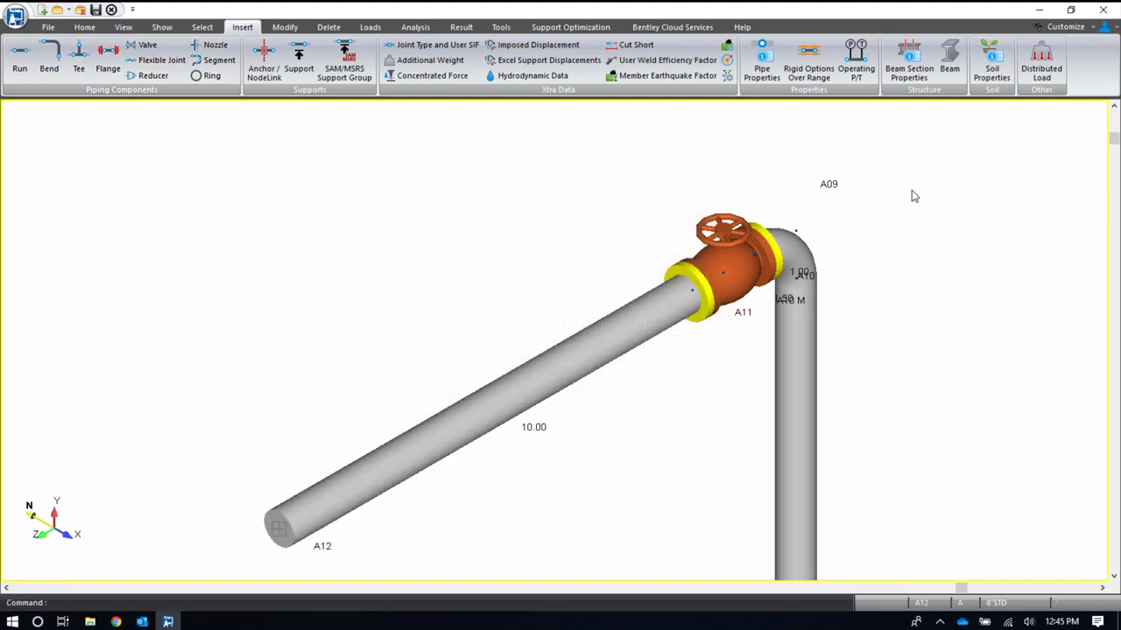
# - Anchor A12 to ground and zoom out to the entire piping model
pyautogui.click(268, 64)
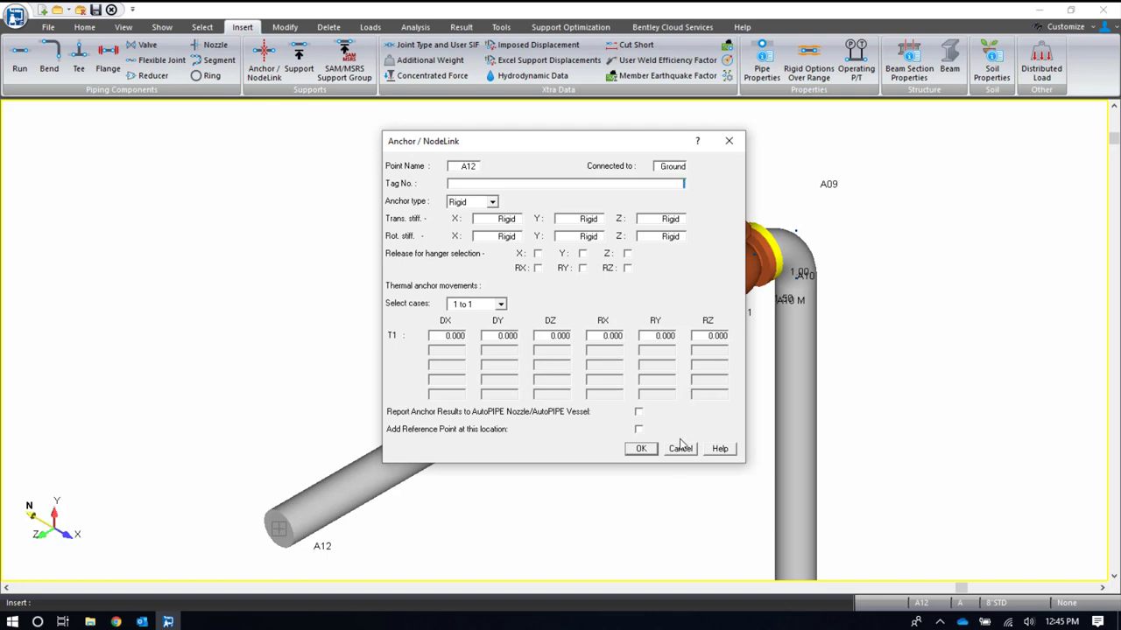
pyautogui.click(641, 449)
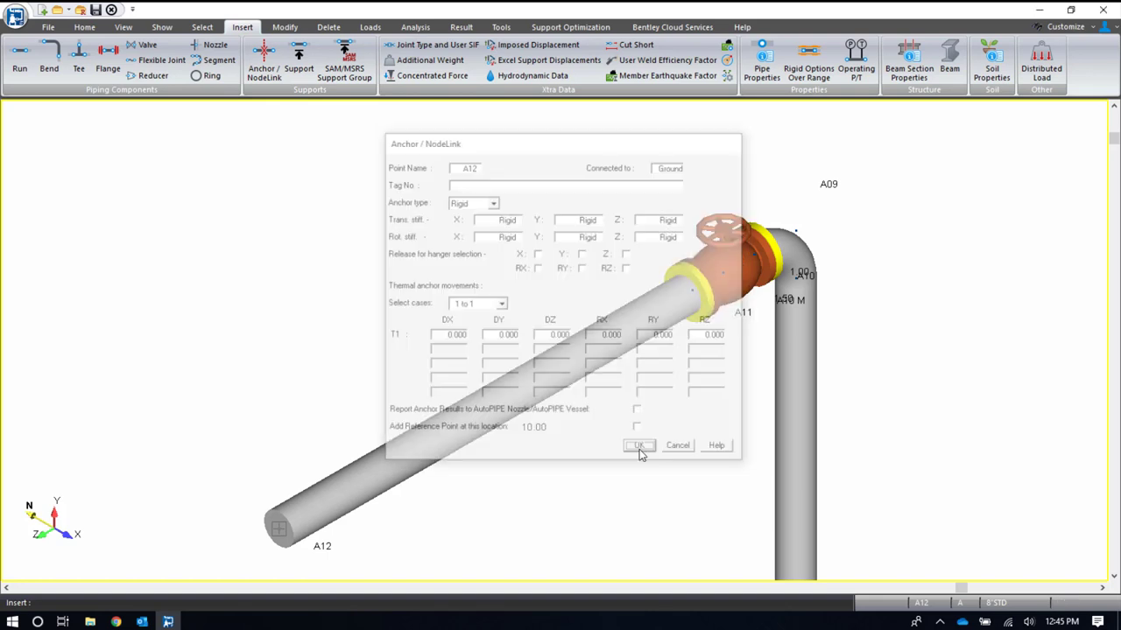
pyautogui.click(124, 27)
pyautogui.click(217, 68)
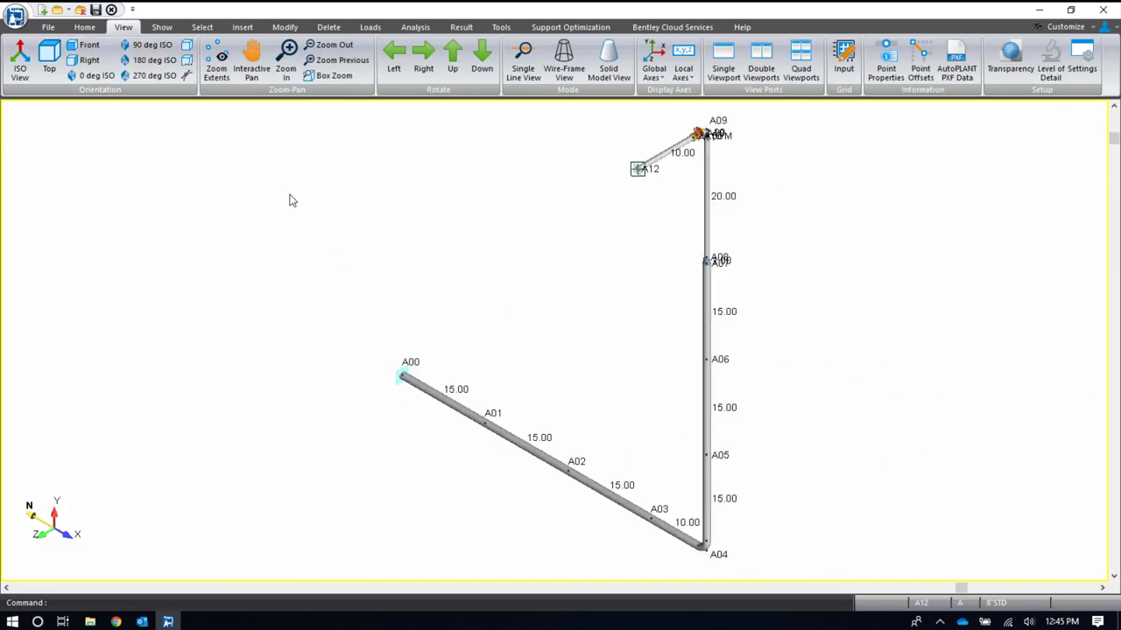
# - Zoom into the lower run between A00 and A04
pyautogui.click(164, 28)
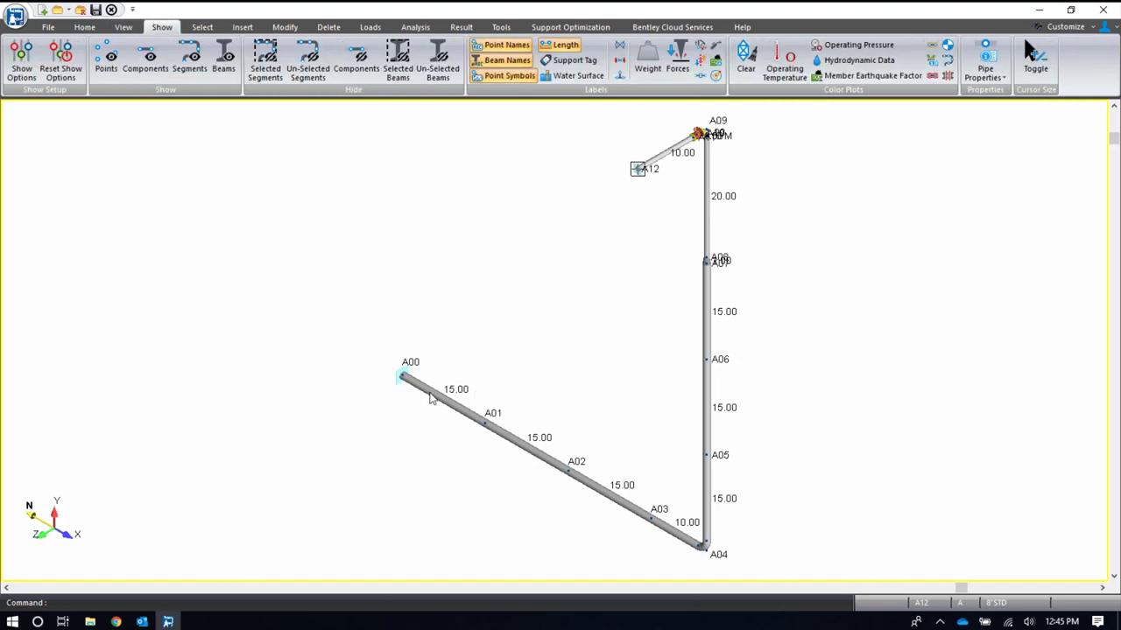
pyautogui.moveTo(428, 340); pyautogui.dragTo(708, 570)
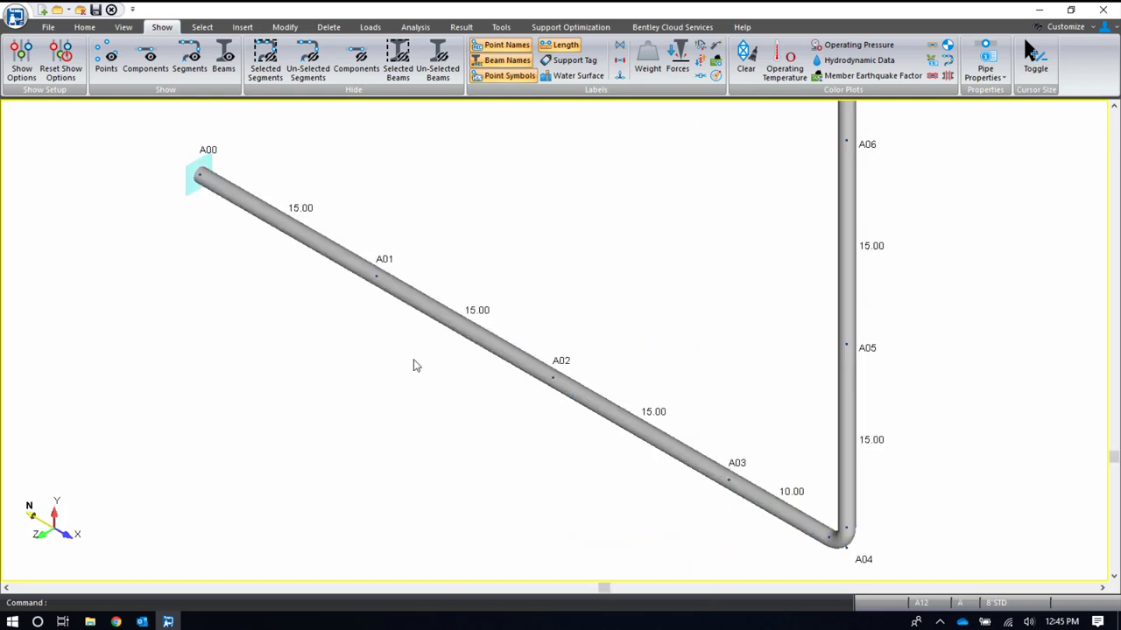
pyautogui.click(391, 263)
pyautogui.click(729, 478)
pyautogui.press('Escape')
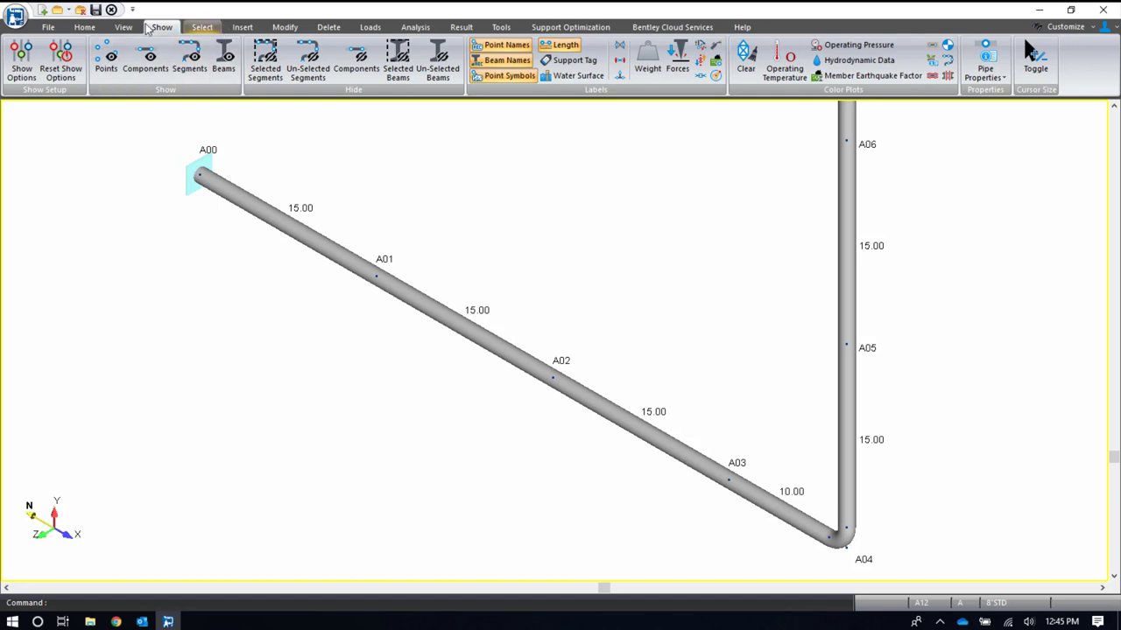
# - Select points A01 and A03 and give both V-stop supports to ground
pyautogui.click(201, 28)
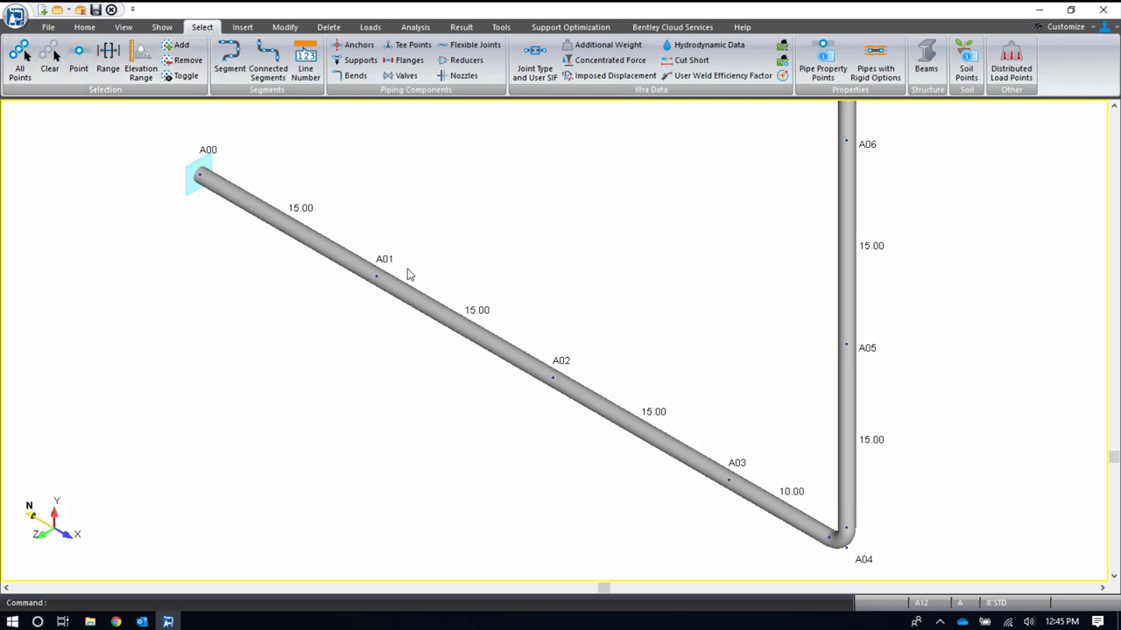
pyautogui.click(378, 276)
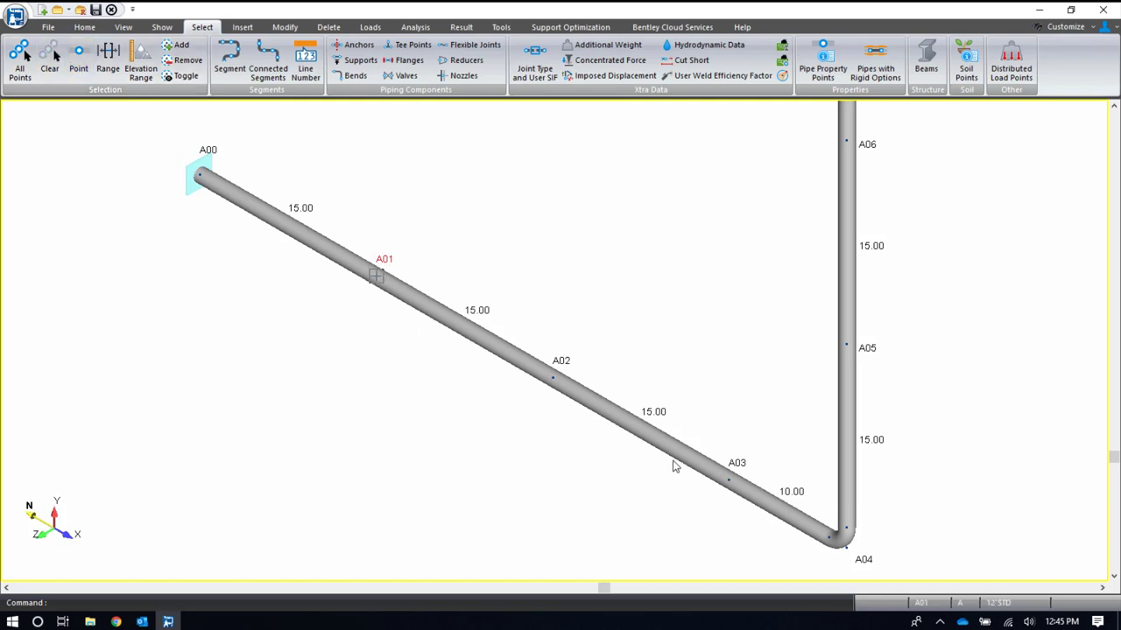
pyautogui.click(729, 481)
pyautogui.click(243, 28)
pyautogui.click(299, 65)
pyautogui.click(523, 259)
pyautogui.click(499, 278)
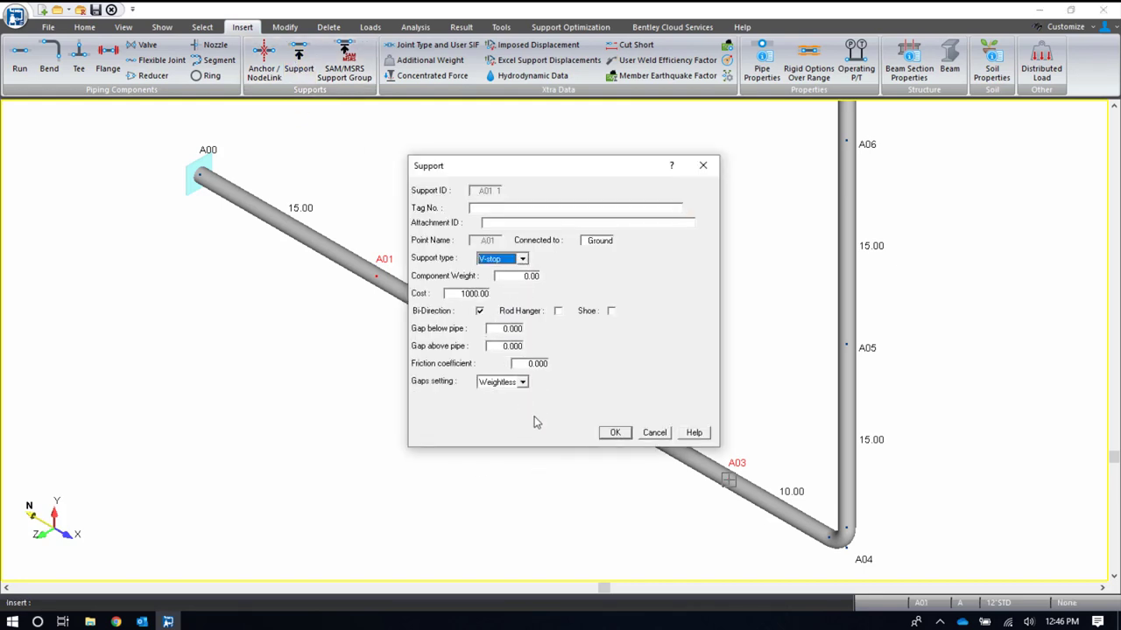
pyautogui.click(615, 432)
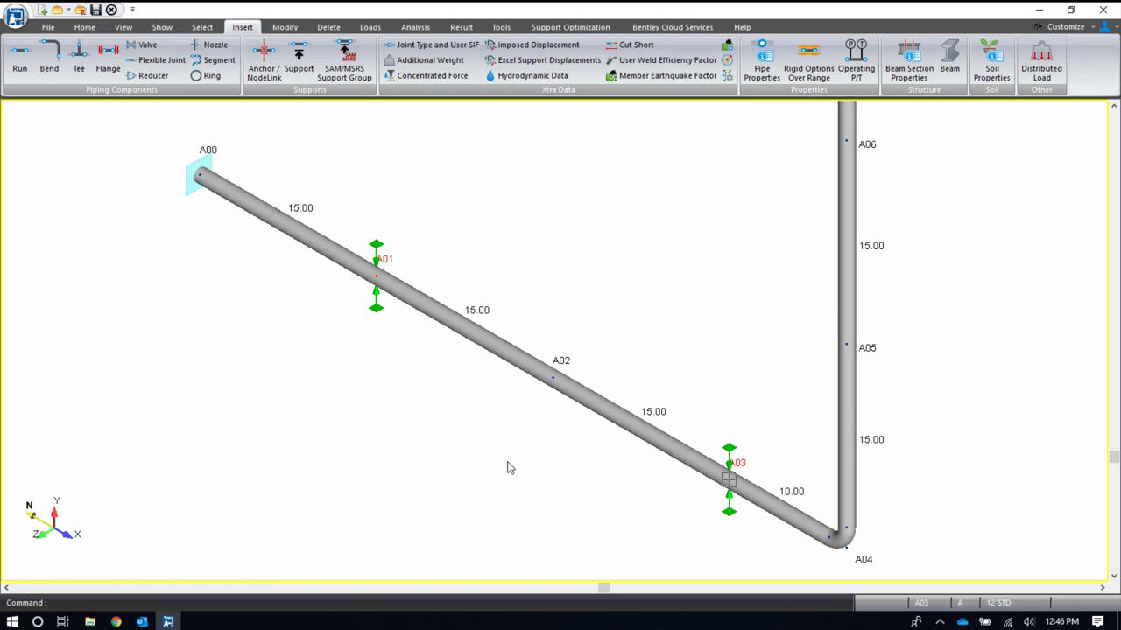
pyautogui.scroll(-3, 714, 444)
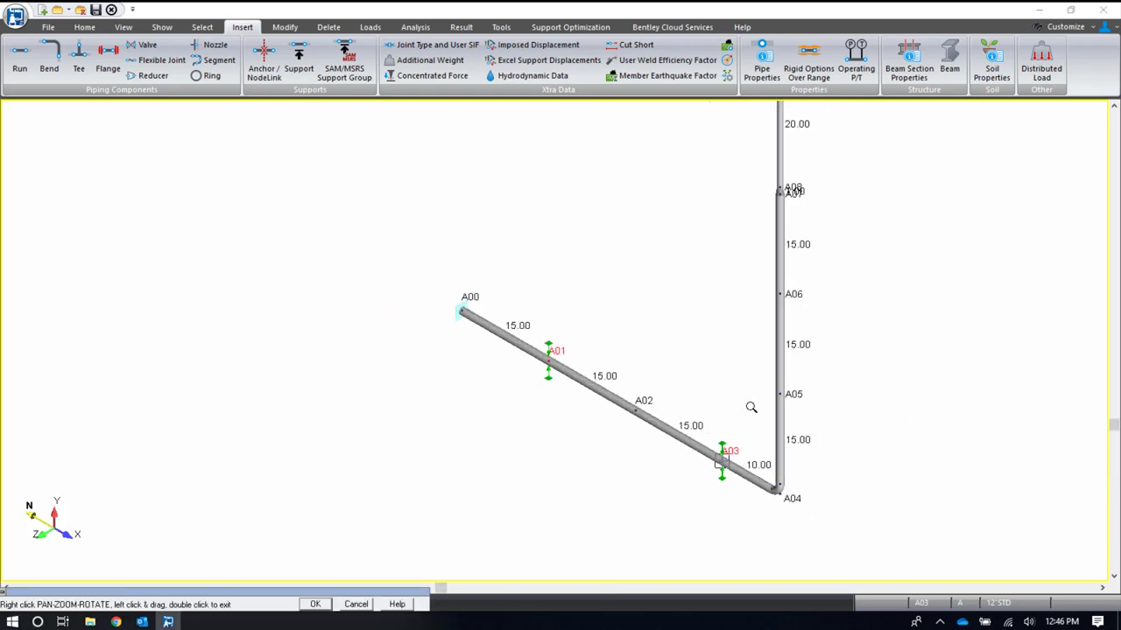
# - Zoom into the riser between A08 and A09 and select point A08
pyautogui.moveTo(874, 277); pyautogui.dragTo(713, 453)
pyautogui.doubleClick(713, 452)
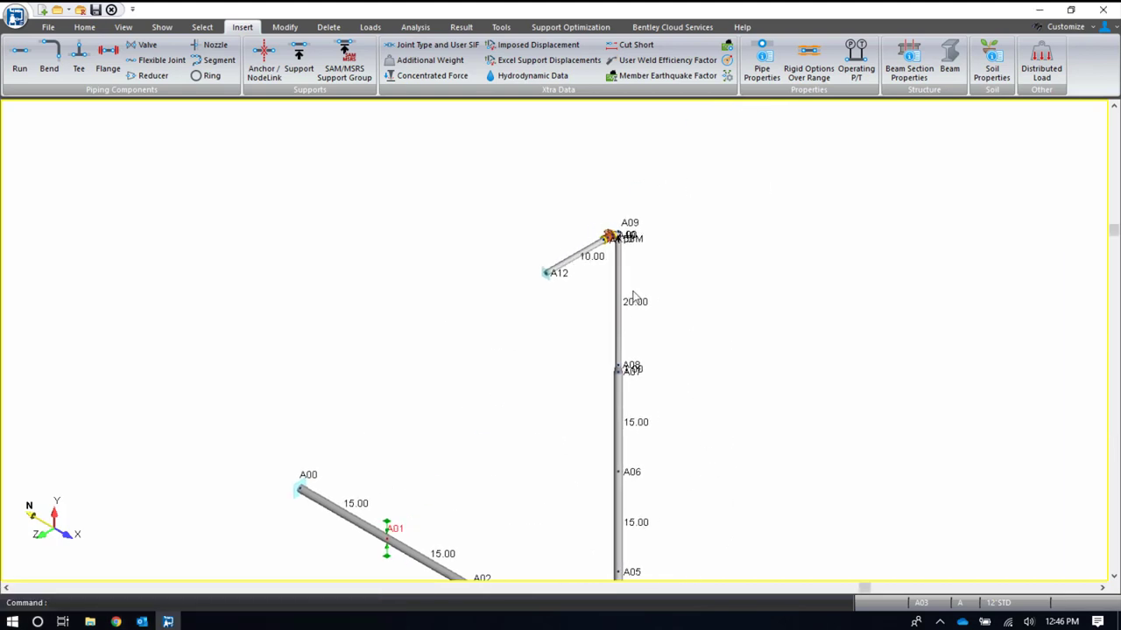
pyautogui.moveTo(584, 332)
pyautogui.mouseDown()
pyautogui.moveTo(643, 337)
pyautogui.moveTo(591, 352)
pyautogui.mouseUp()
pyautogui.moveTo(557, 216); pyautogui.dragTo(688, 401)
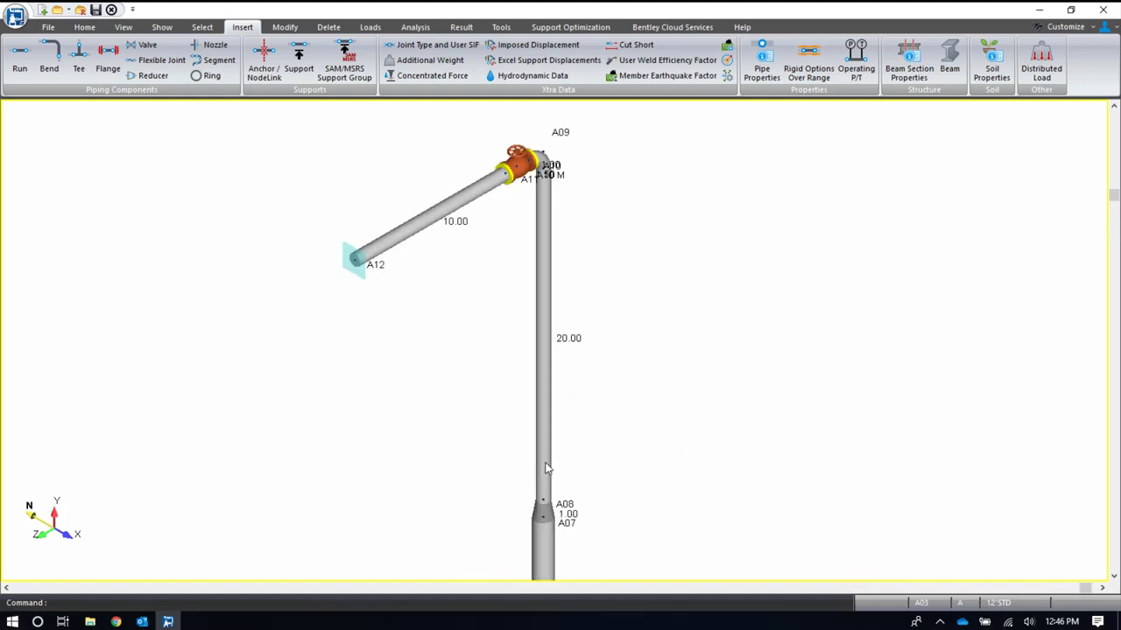
pyautogui.click(540, 504)
pyautogui.moveTo(506, 550)
pyautogui.mouseDown()
pyautogui.moveTo(503, 408)
pyautogui.moveTo(467, 449)
pyautogui.moveTo(536, 440)
pyautogui.mouseUp()
# - Add run point A13 at length 5.00 above A08 on the riser
pyautogui.click(28, 61)
pyautogui.moveTo(602, 185); pyautogui.dragTo(850, 164)
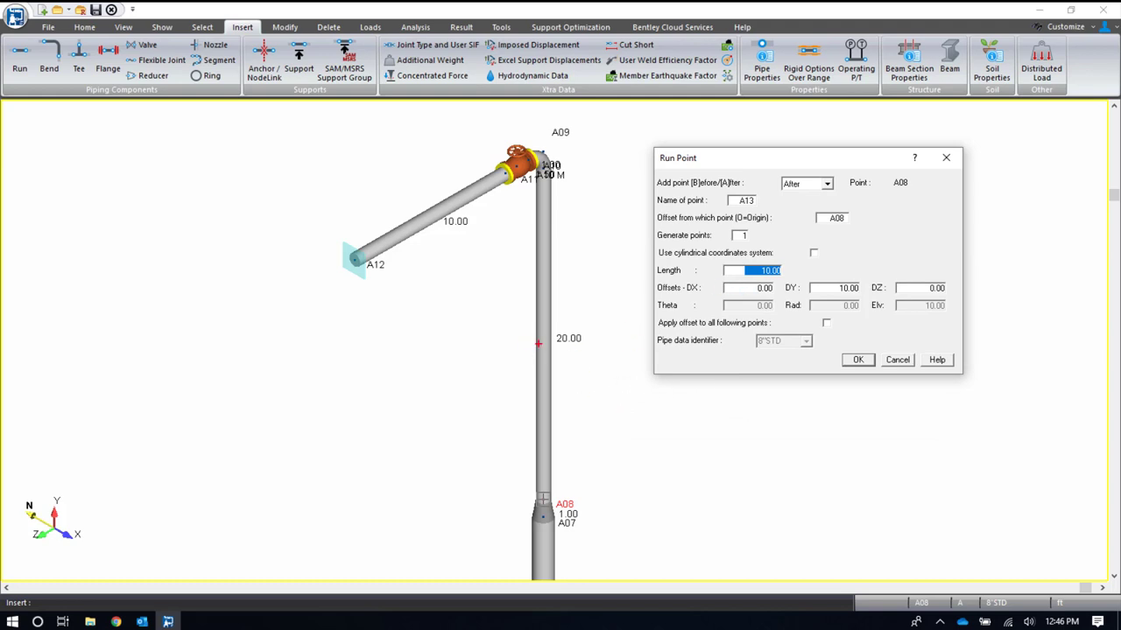
pyautogui.moveTo(579, 329)
pyautogui.mouseDown()
pyautogui.moveTo(571, 334)
pyautogui.moveTo(607, 342)
pyautogui.moveTo(589, 324)
pyautogui.mouseUp()
pyautogui.moveTo(774, 258); pyautogui.dragTo(787, 266)
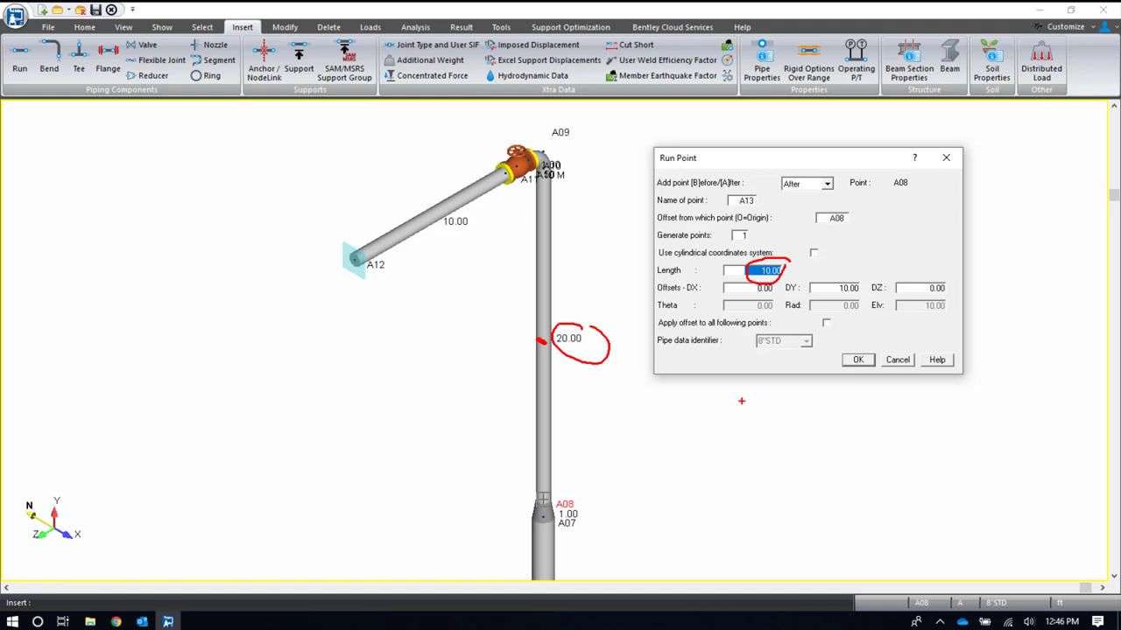
pyautogui.moveTo(541, 426); pyautogui.dragTo(545, 429)
pyautogui.moveTo(787, 269)
pyautogui.mouseDown()
pyautogui.moveTo(759, 257)
pyautogui.moveTo(774, 280)
pyautogui.mouseUp()
pyautogui.moveTo(813, 314)
pyautogui.mouseDown()
pyautogui.moveTo(826, 328)
pyautogui.moveTo(855, 275)
pyautogui.mouseUp()
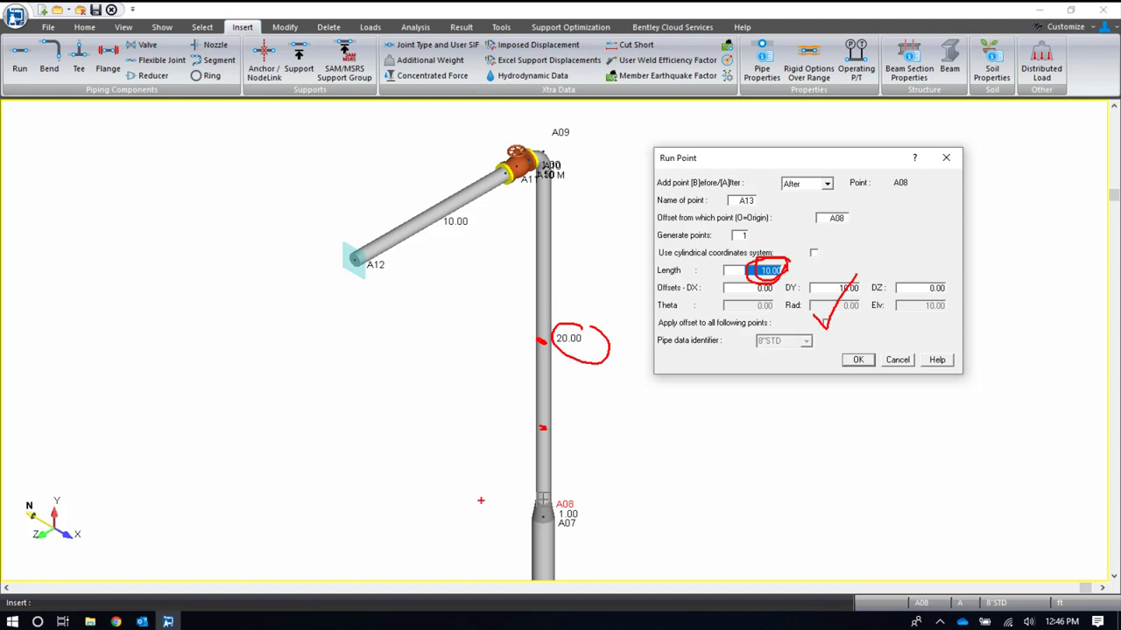
pyautogui.moveTo(467, 475); pyautogui.dragTo(465, 308)
pyautogui.moveTo(412, 432)
pyautogui.mouseDown()
pyautogui.moveTo(411, 313)
pyautogui.moveTo(429, 307)
pyautogui.moveTo(498, 328)
pyautogui.mouseUp()
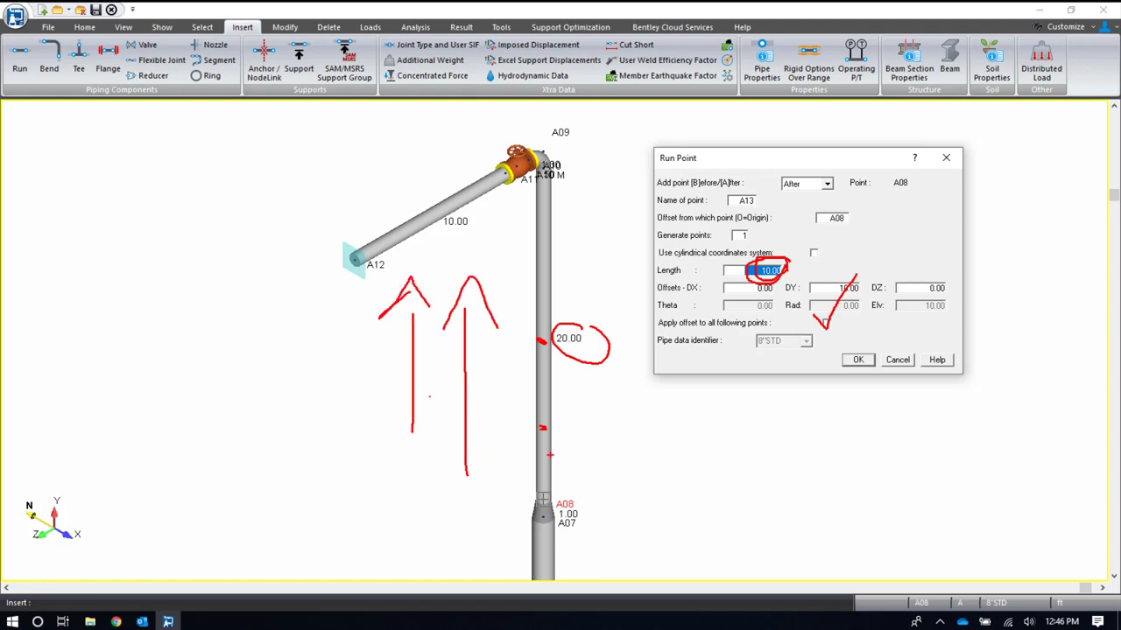
pyautogui.press('Escape')
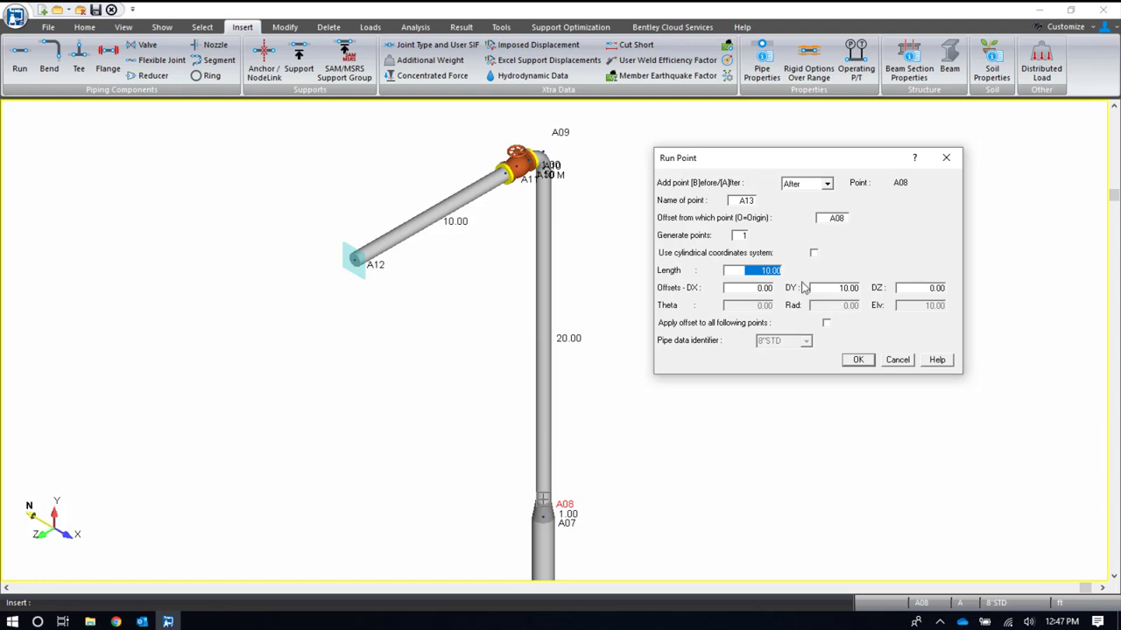
pyautogui.write('5')
pyautogui.press('Tab')
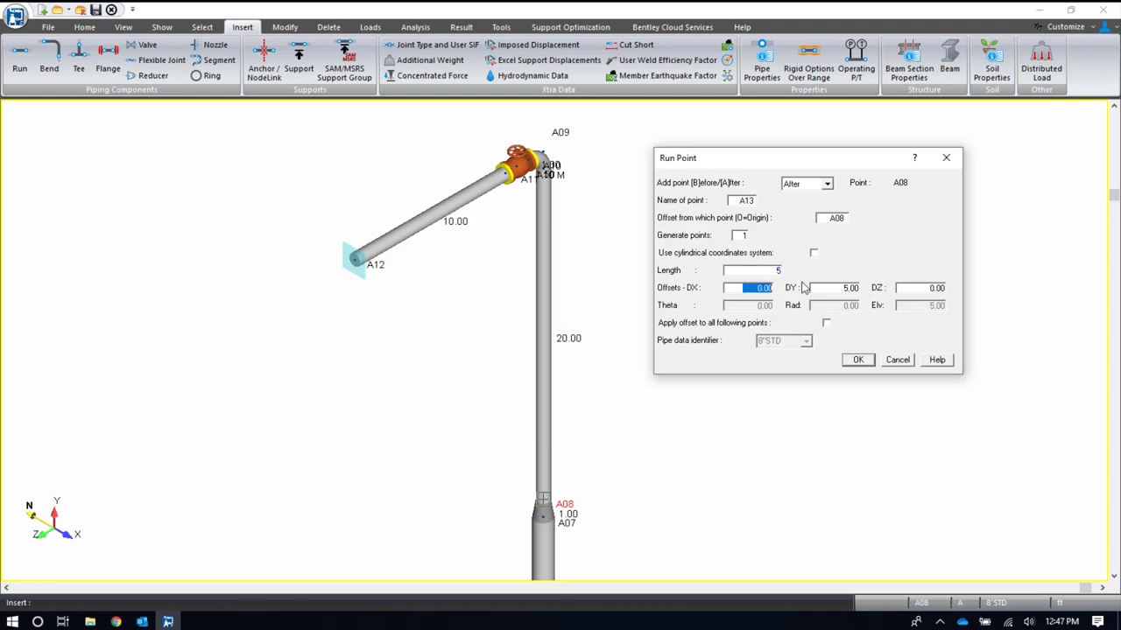
pyautogui.press('Return')
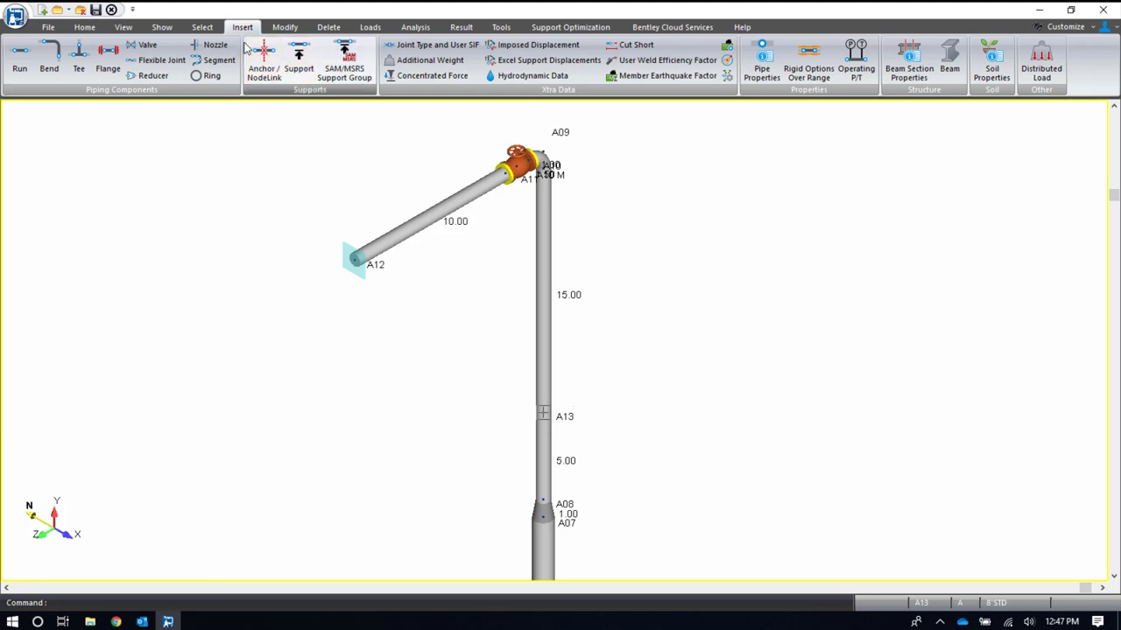
# - Add a Guide support at riser point A13
pyautogui.click(298, 62)
pyautogui.click(521, 260)
pyautogui.click(490, 317)
pyautogui.click(615, 432)
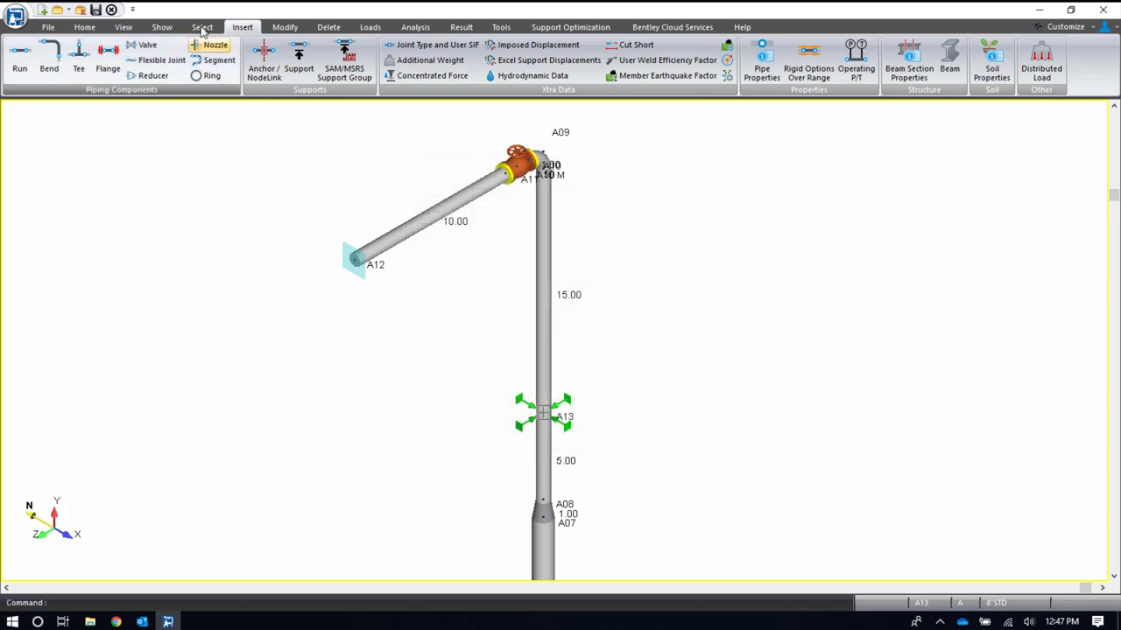
# - Show the whole model in the 90 deg ISO orientation
pyautogui.click(123, 27)
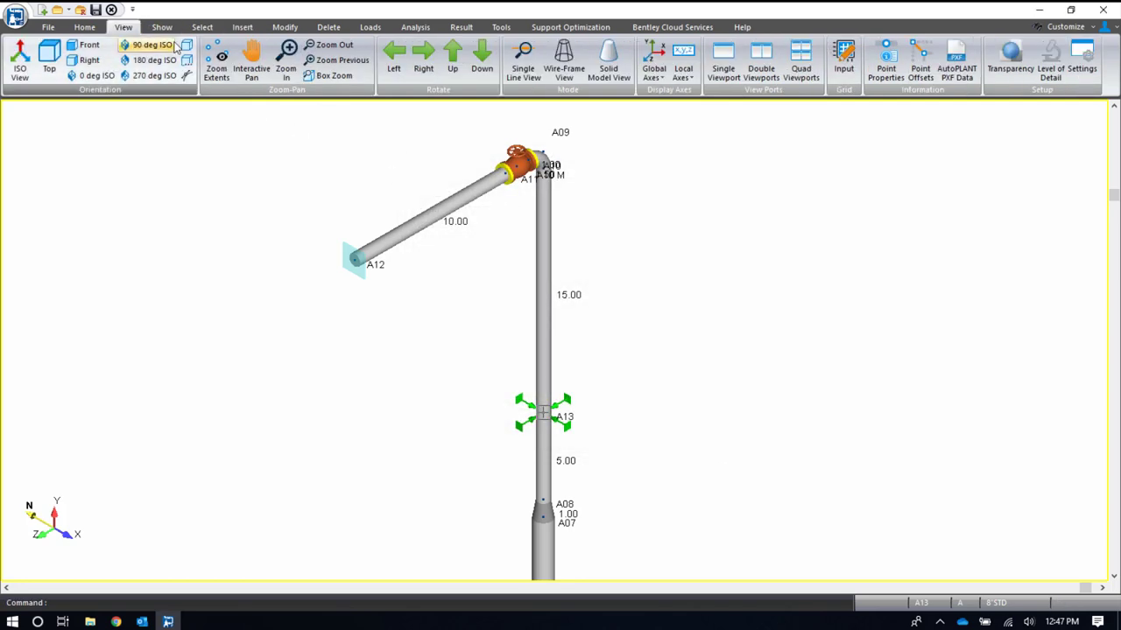
pyautogui.click(175, 45)
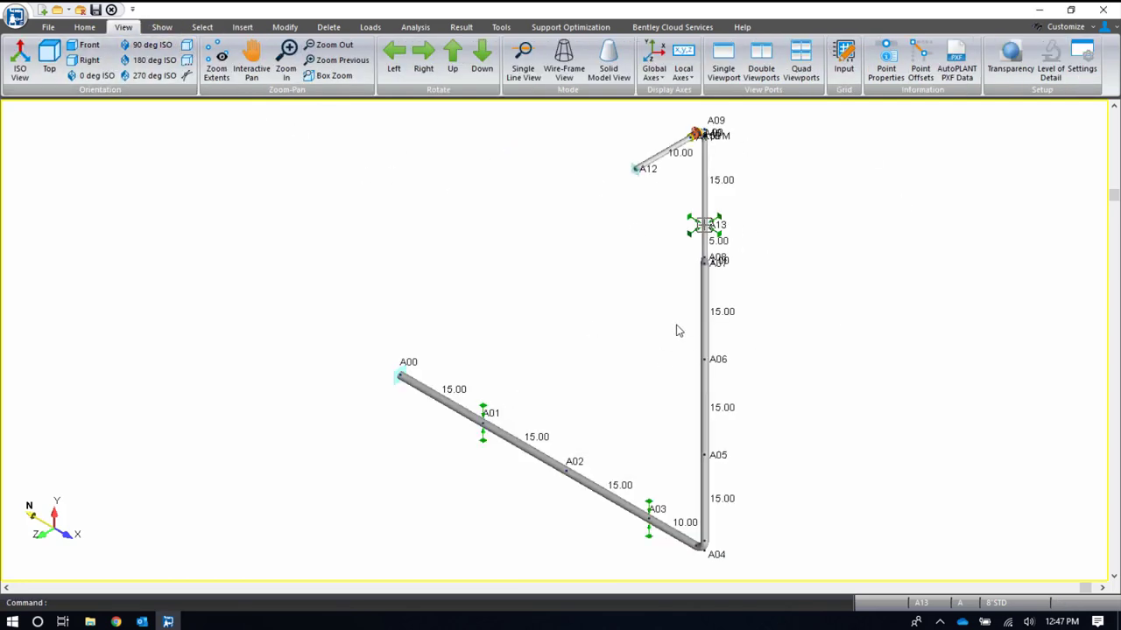
pyautogui.click(162, 27)
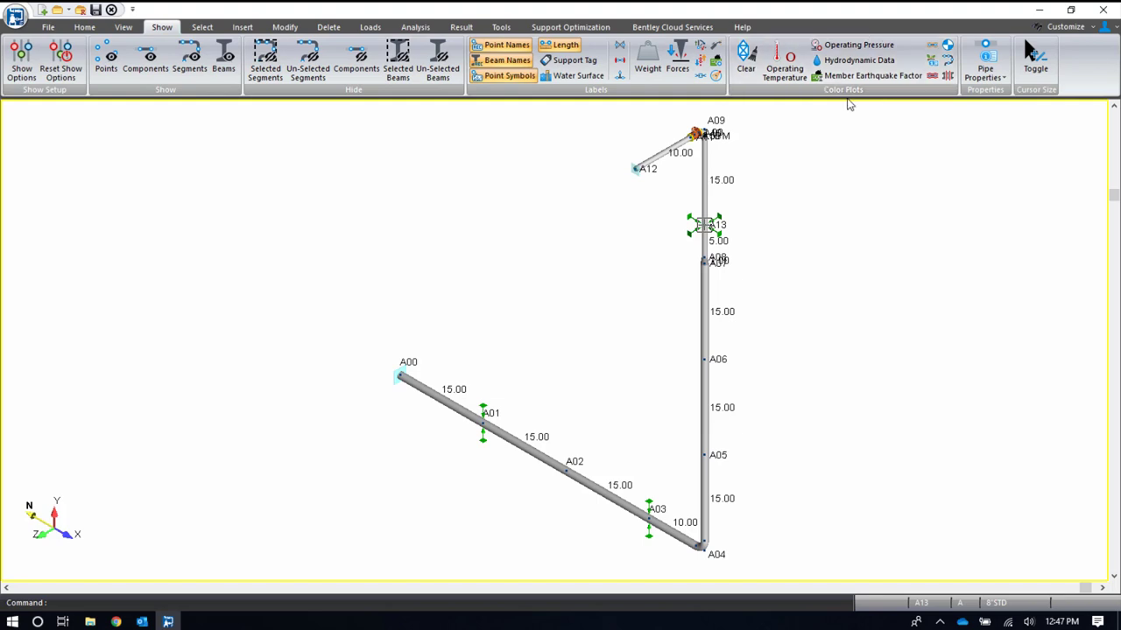
# - Hide pipe length labels, colour pipes by nominal diameter, then switch to the load tools
pyautogui.click(559, 44)
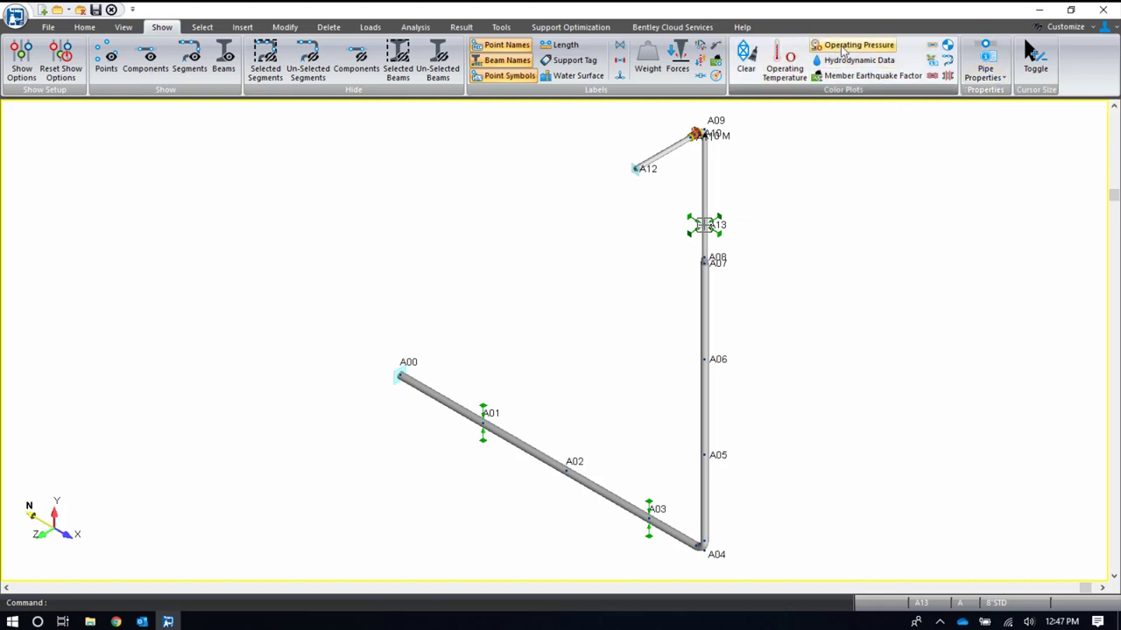
pyautogui.click(985, 66)
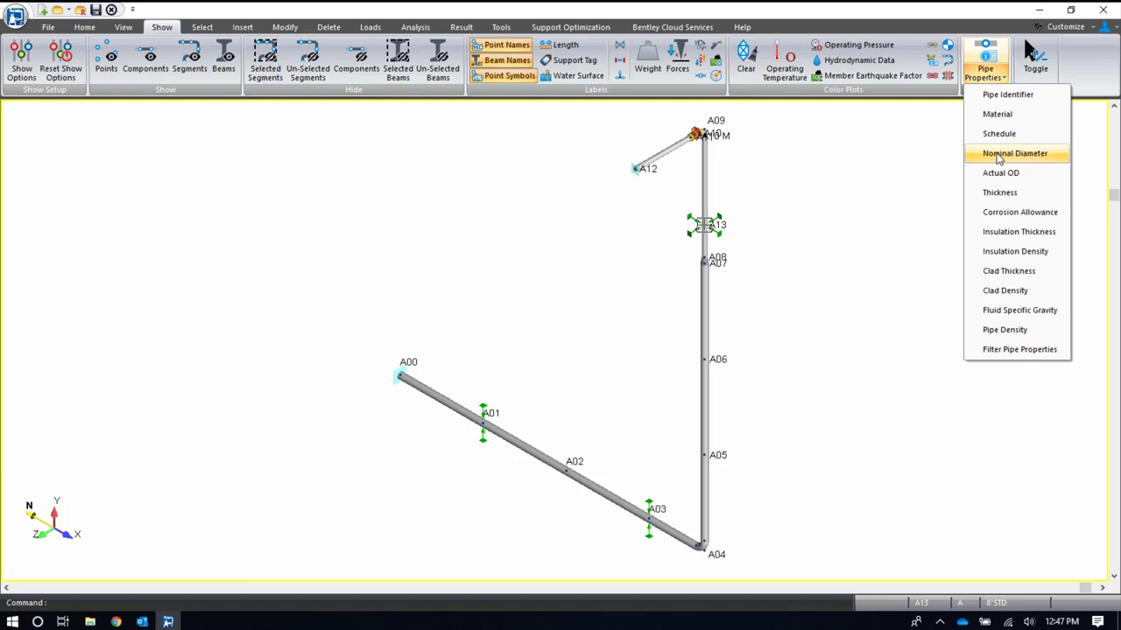
pyautogui.click(998, 156)
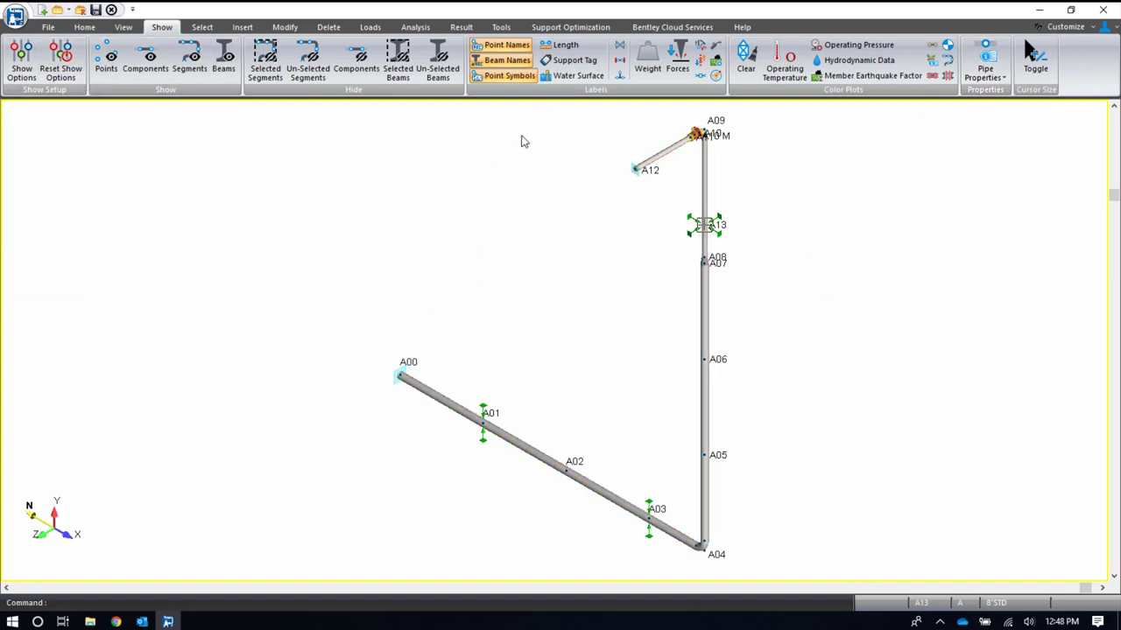
pyautogui.click(368, 27)
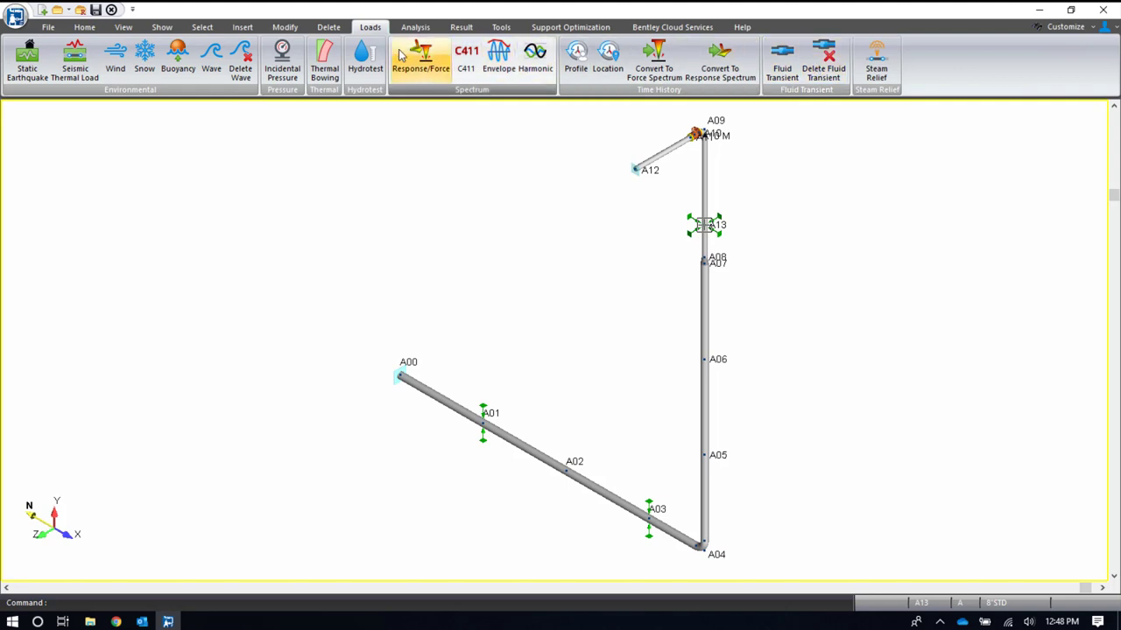
# - Replace the static analysis sets with a default set covering GR, T1 and P1
pyautogui.click(415, 27)
pyautogui.click(204, 68)
pyautogui.click(653, 208)
pyautogui.click(710, 293)
pyautogui.click(585, 343)
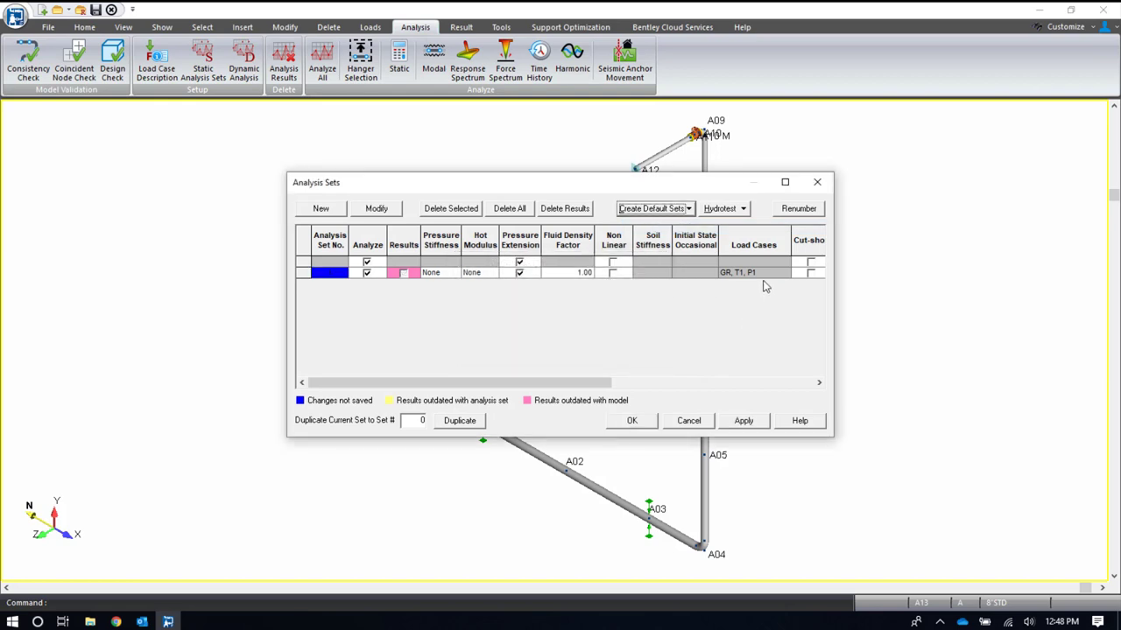
pyautogui.moveTo(702, 254); pyautogui.dragTo(774, 297)
# - Accept the analysis sets, confirm, and run a static-only analysis of the model
pyautogui.press('Escape')
pyautogui.click(632, 420)
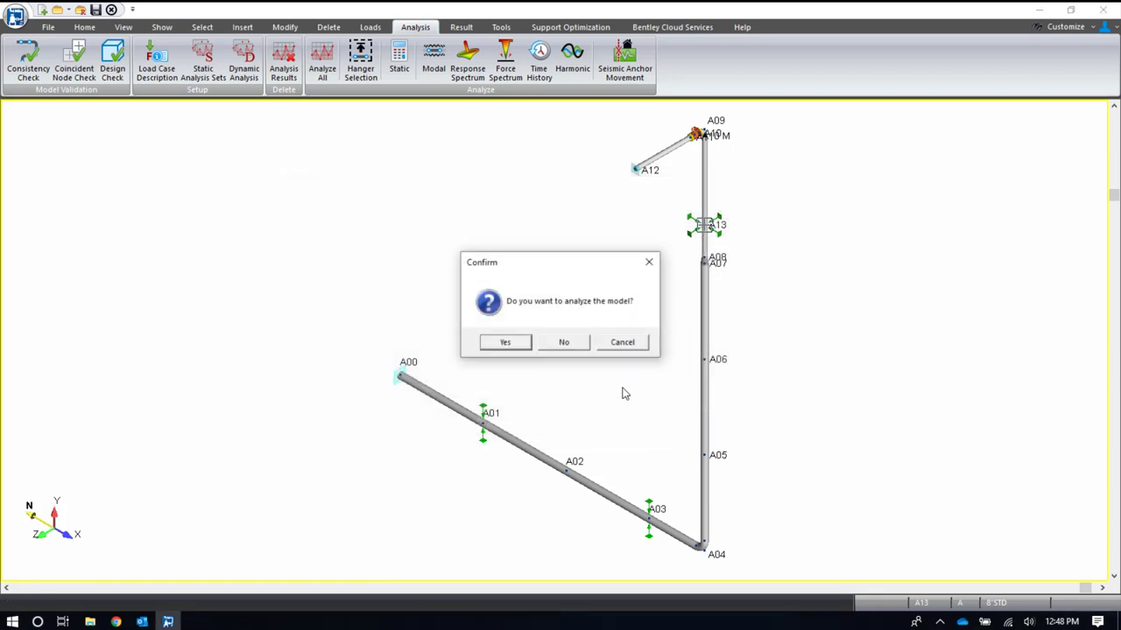
pyautogui.click(516, 344)
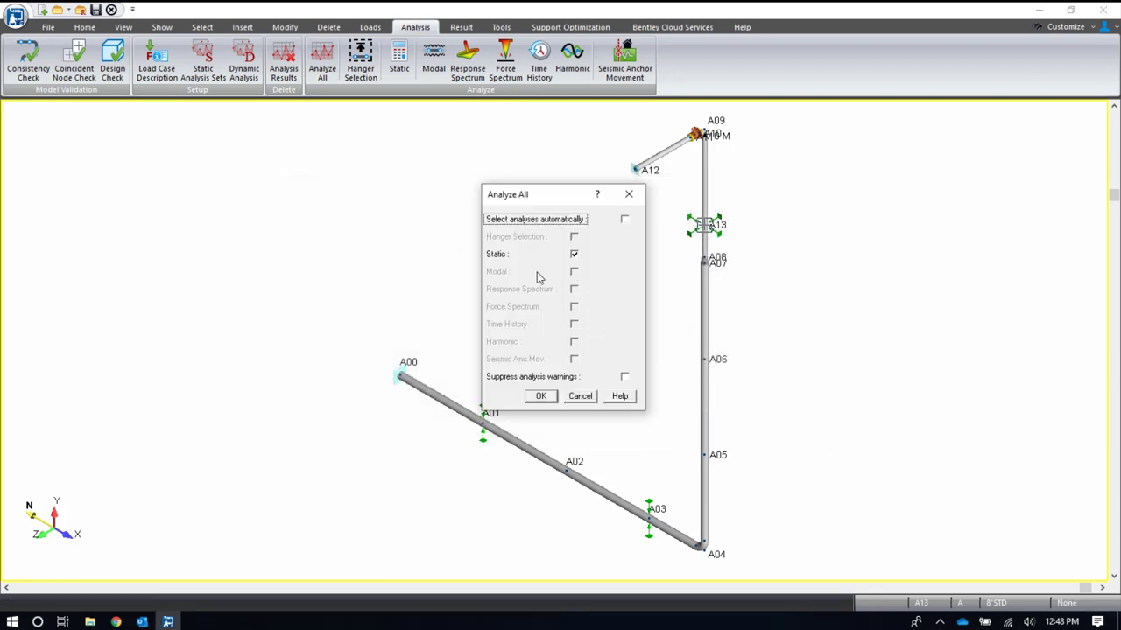
pyautogui.click(541, 396)
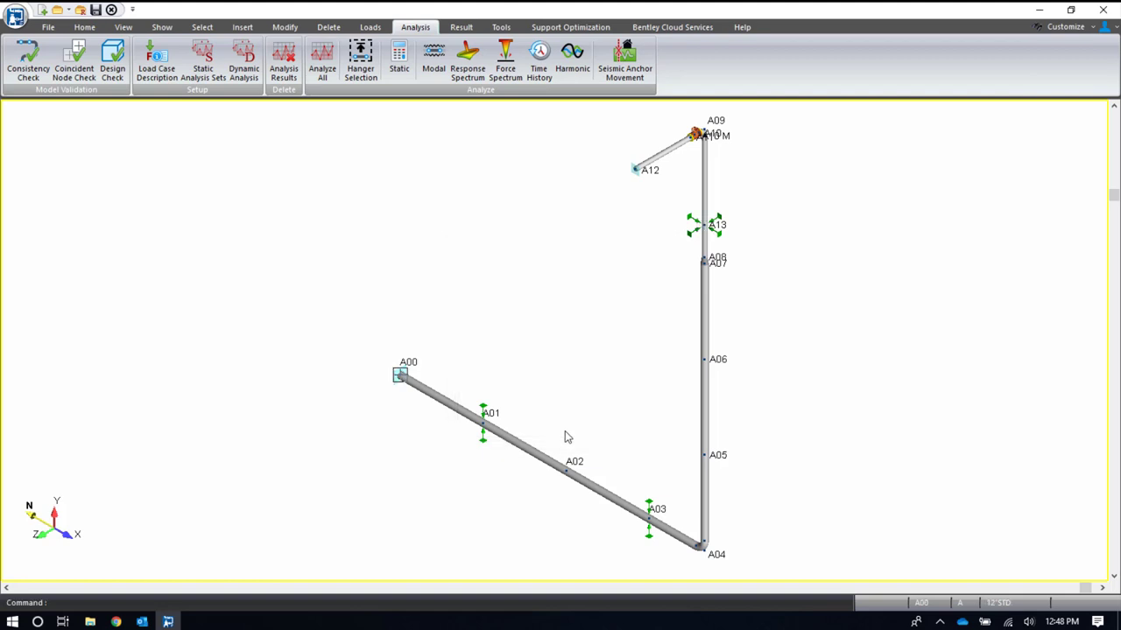
# - Look over the Gravity, Thermal 1 and Press 1 load cases, then the code combinations
pyautogui.click(462, 27)
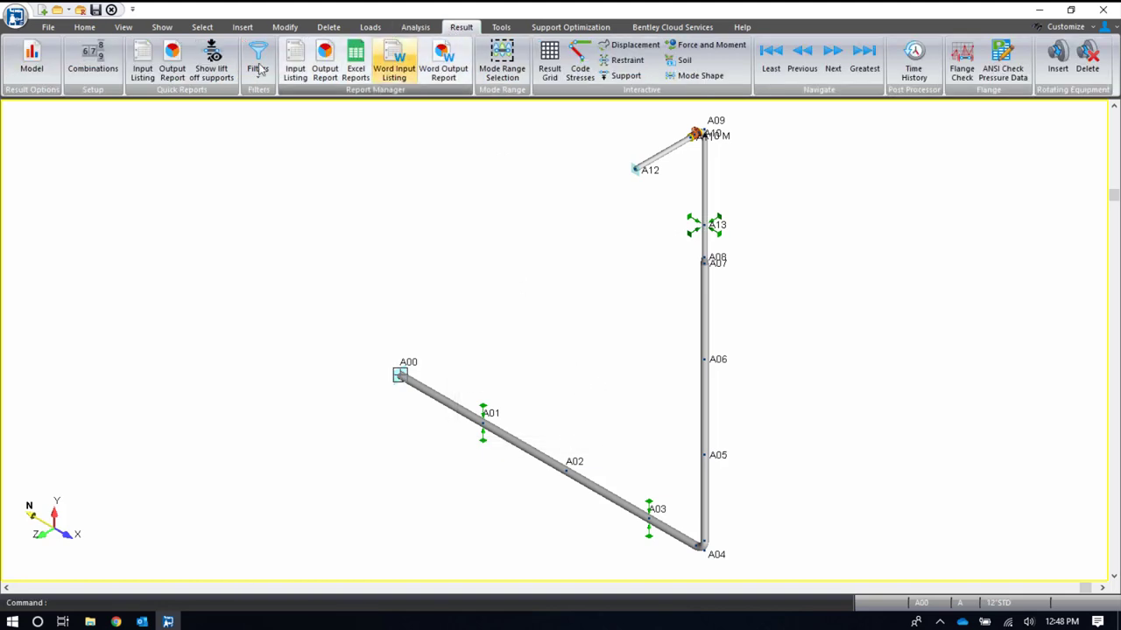
pyautogui.click(106, 78)
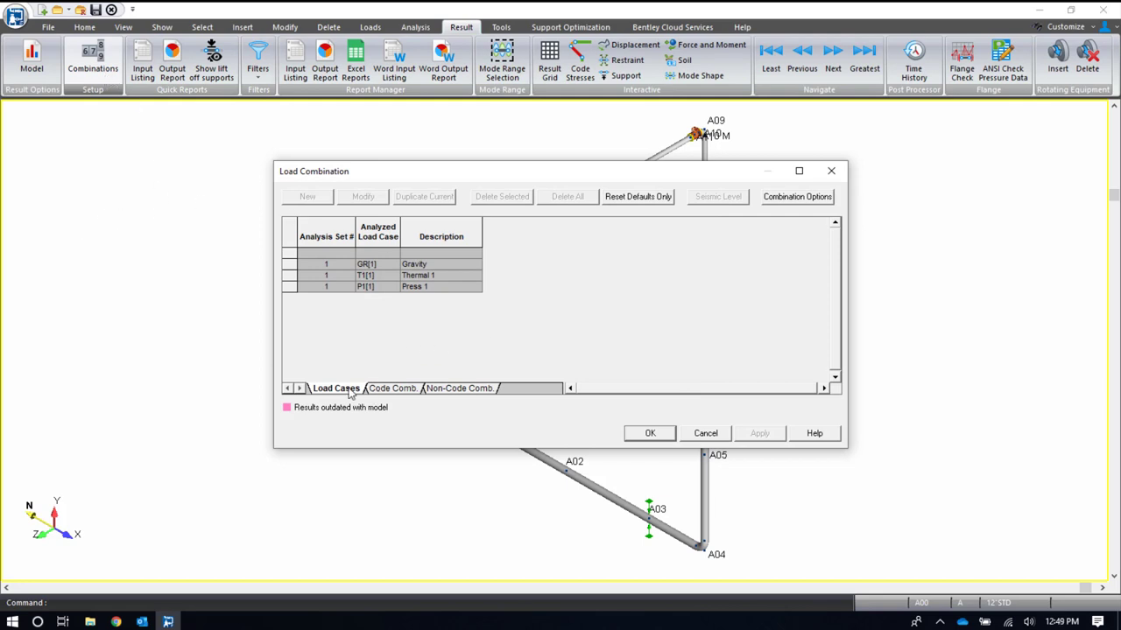
pyautogui.click(291, 265)
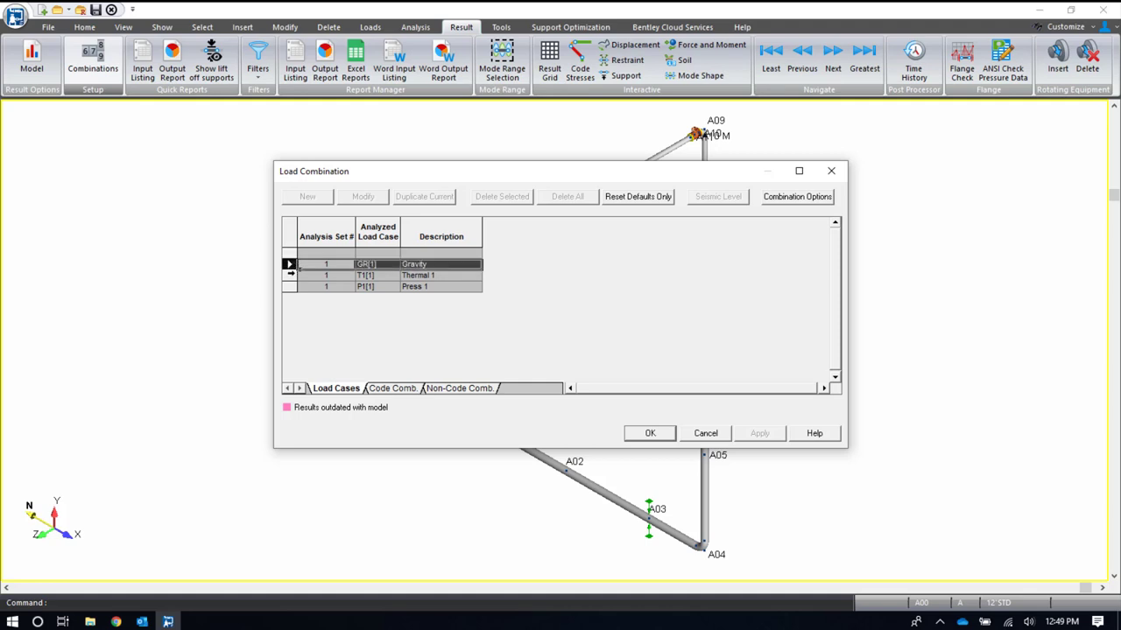
pyautogui.click(291, 275)
pyautogui.click(291, 287)
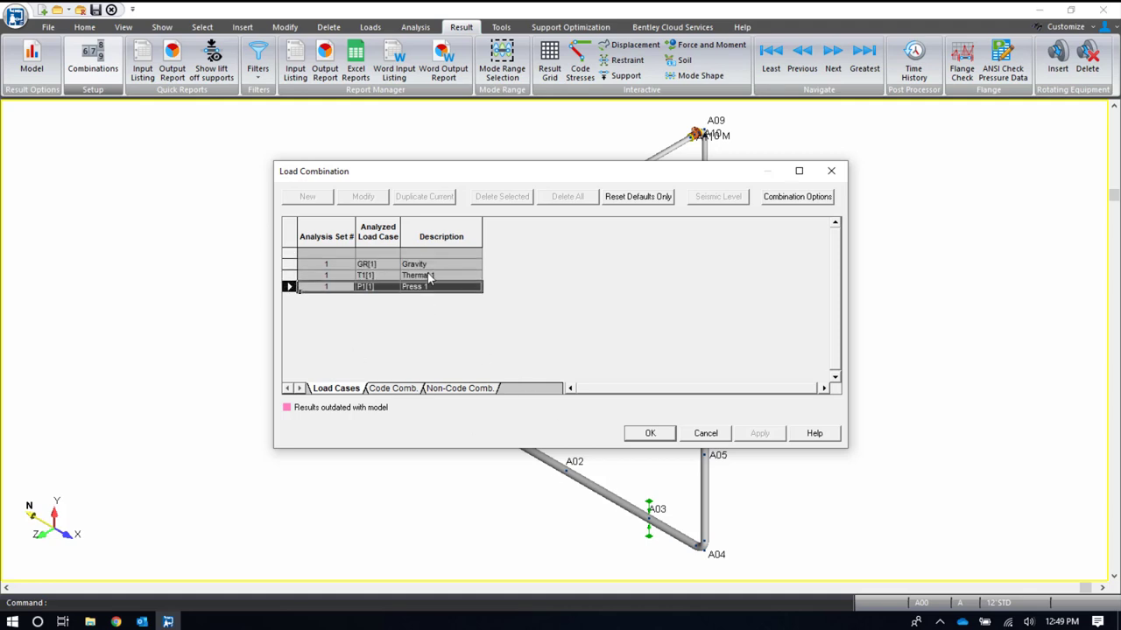
pyautogui.click(403, 391)
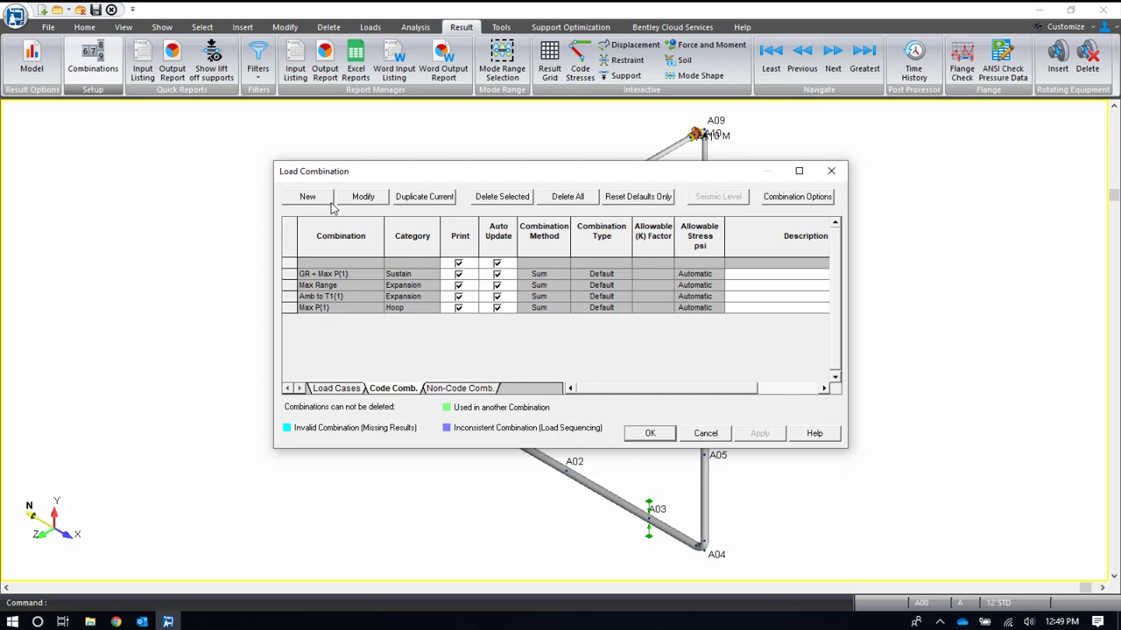
# - Open a new User Code Combinations form, discard it, and open it again
pyautogui.click(328, 200)
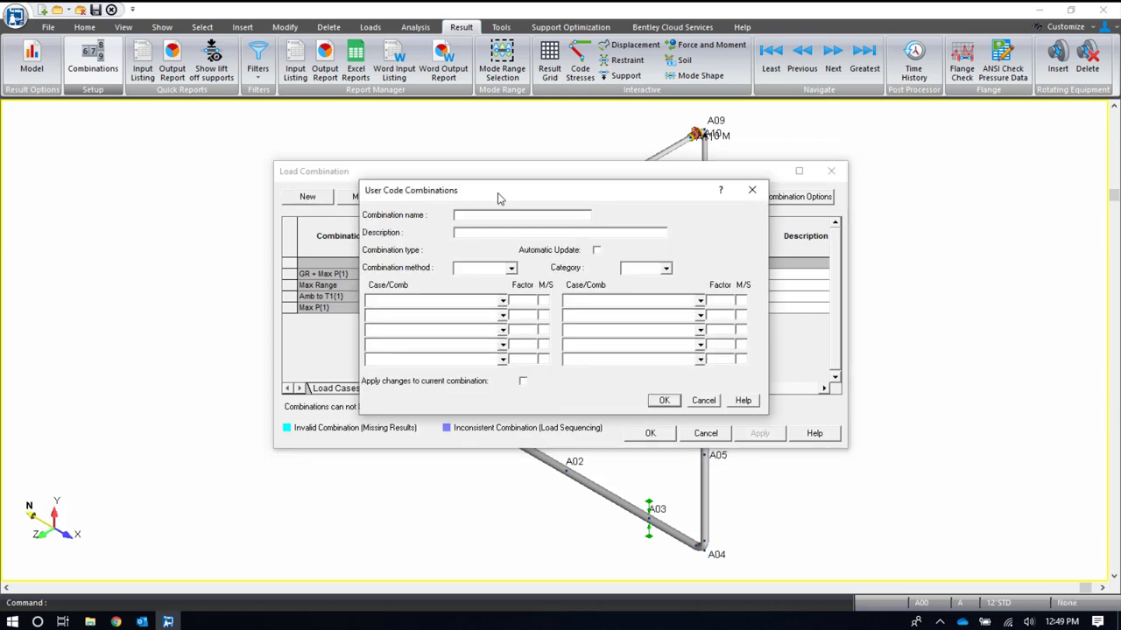
pyautogui.click(703, 400)
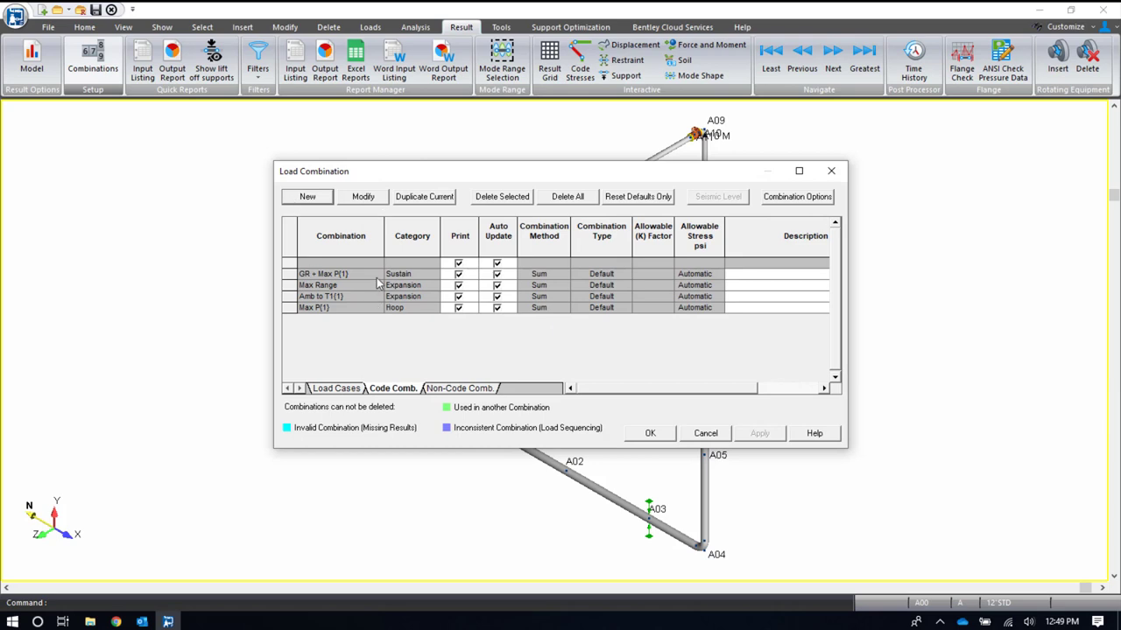
pyautogui.click(310, 200)
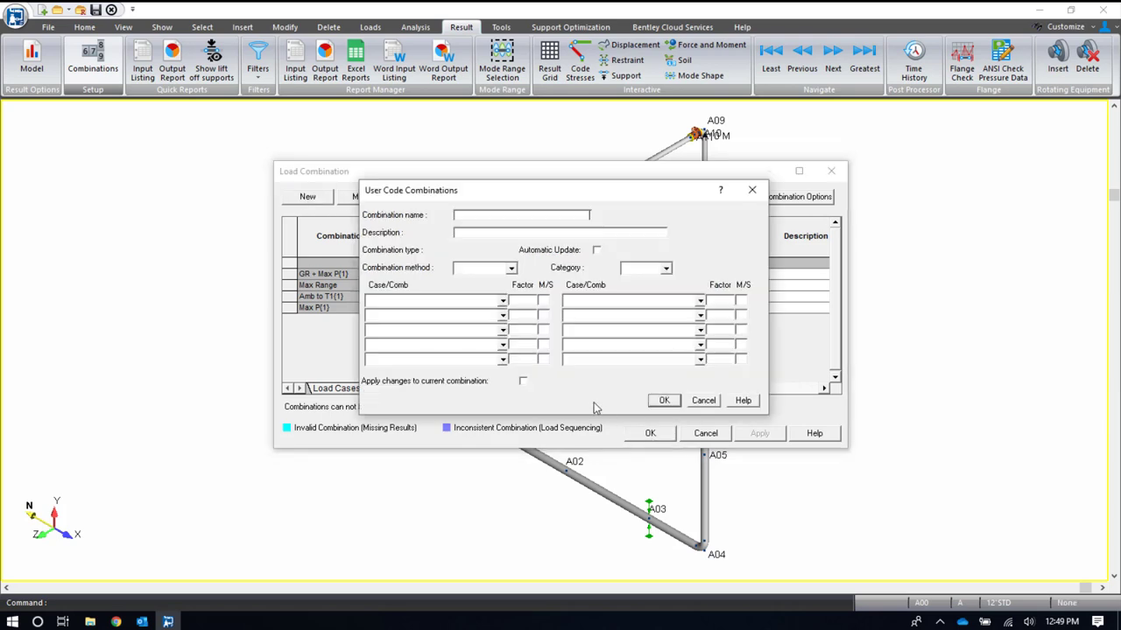
# - Cancel the new code combination, inspect non-code combination GRTP1{1}, and close the combinations list
pyautogui.click(704, 400)
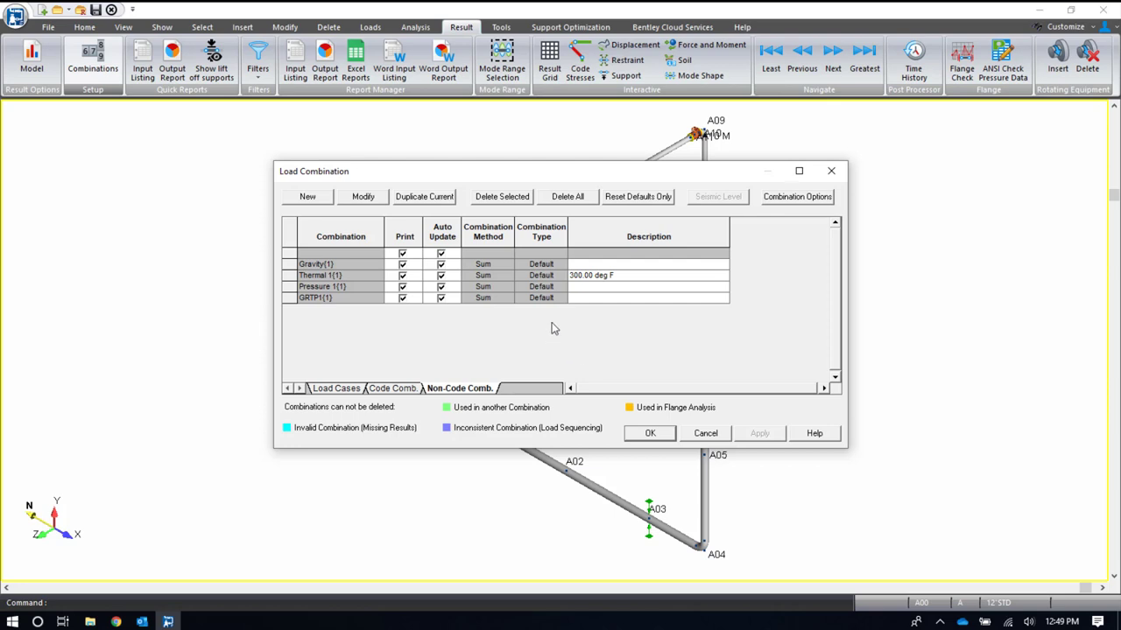
pyautogui.click(288, 298)
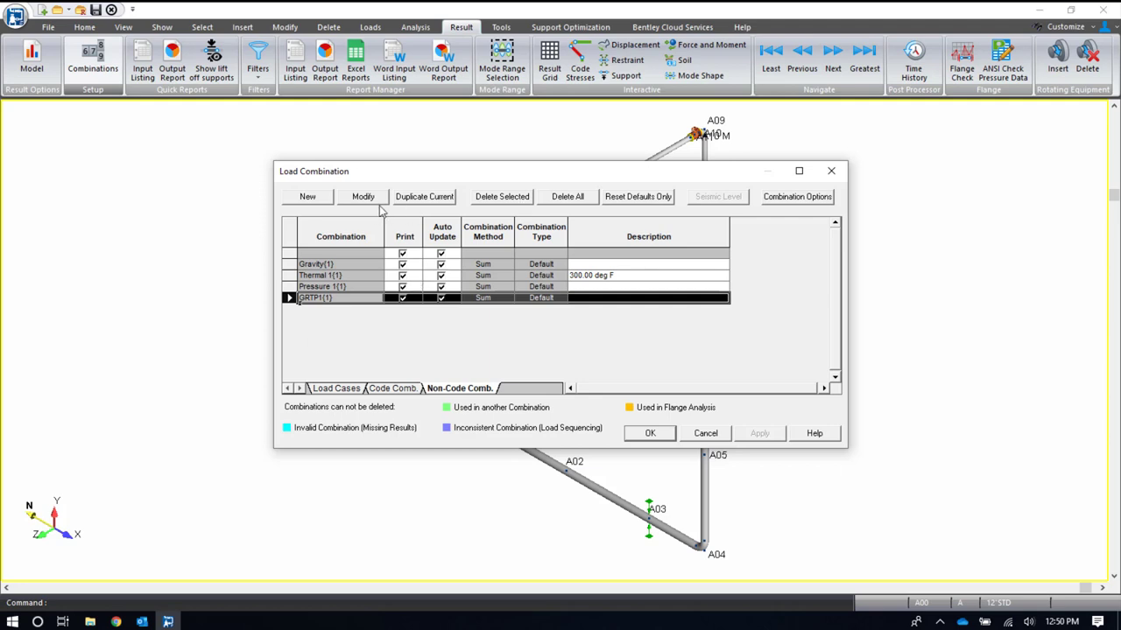
pyautogui.click(650, 434)
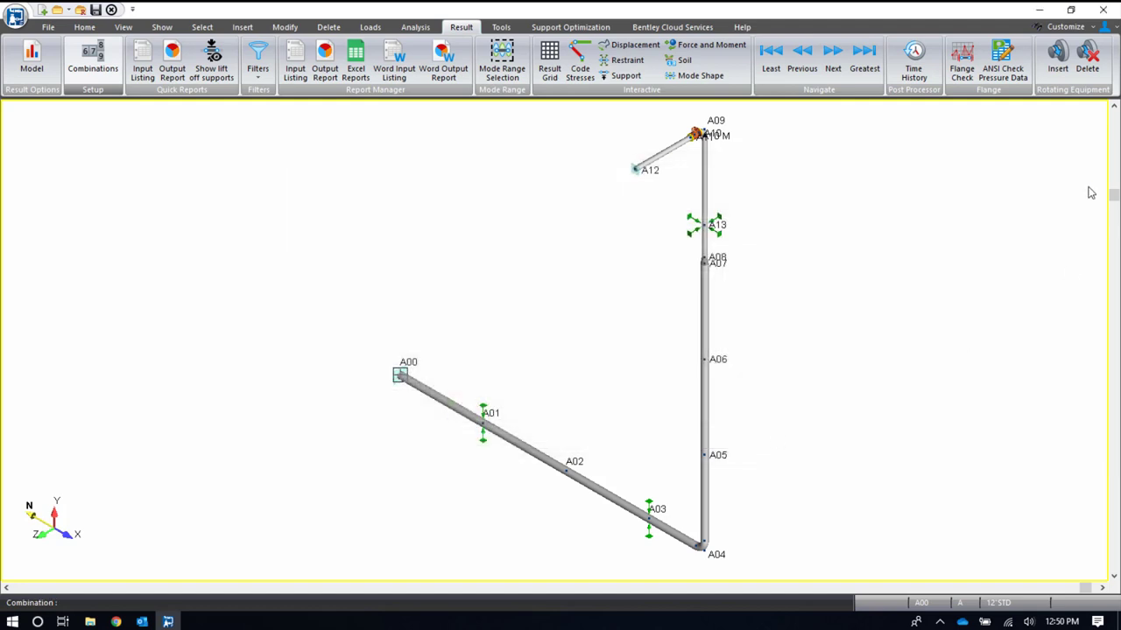
# - Display the code stress ratio colour map for all combinations
pyautogui.click(580, 68)
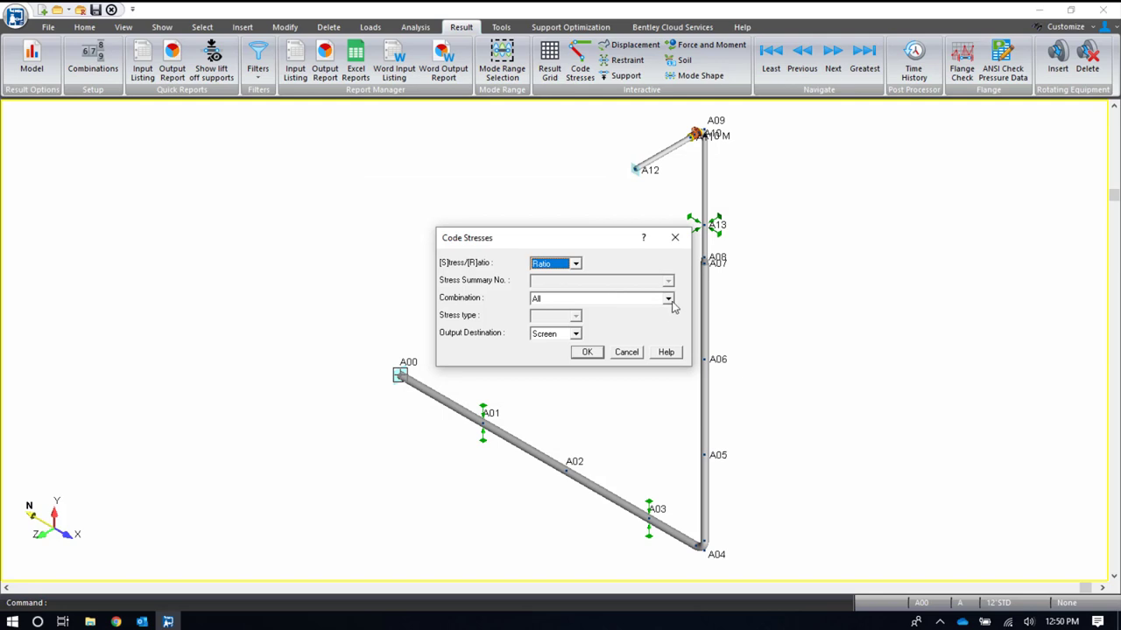
pyautogui.click(668, 300)
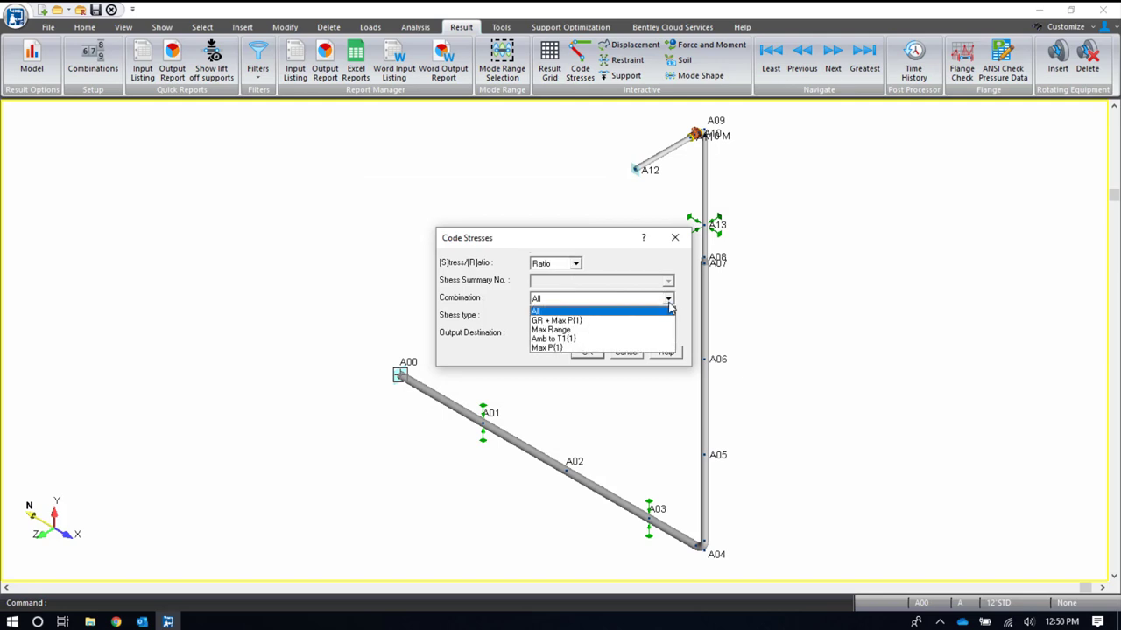
pyautogui.click(670, 308)
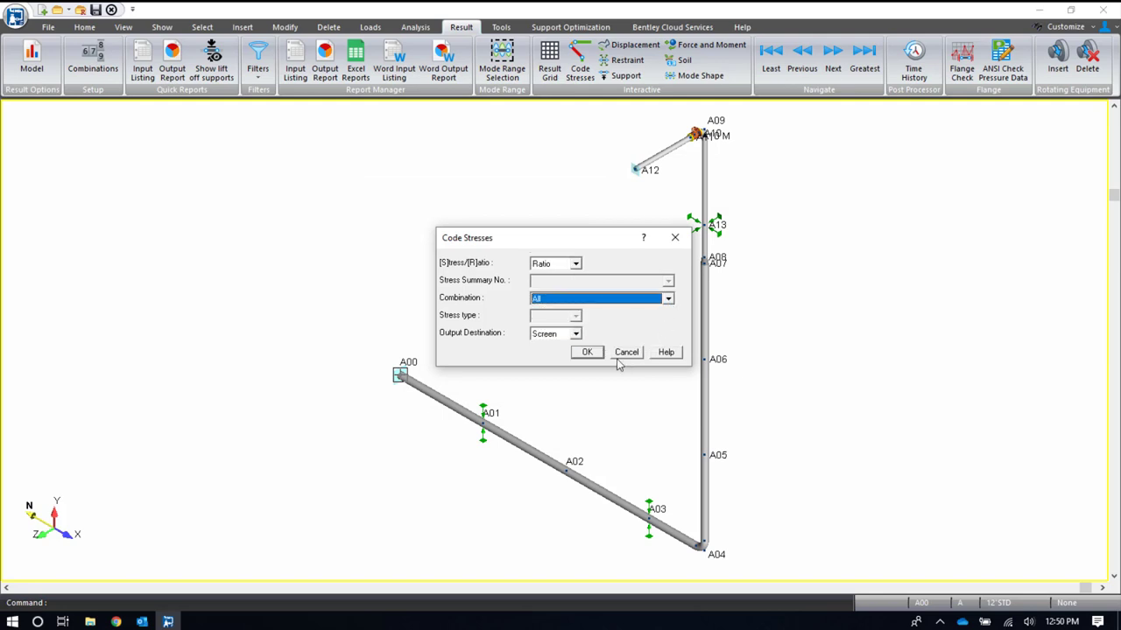
pyautogui.click(587, 352)
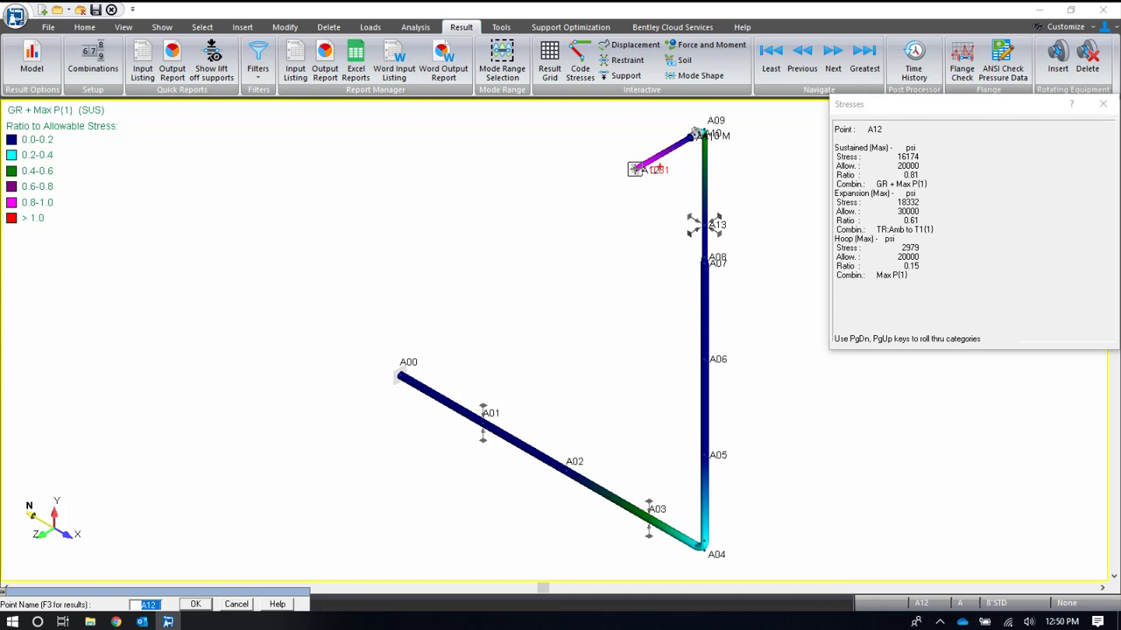
# - Inspect stresses at points A08 and A05, then jump to the greatest and least stress points
pyautogui.moveTo(670, 166)
pyautogui.mouseDown()
pyautogui.moveTo(814, 128)
pyautogui.moveTo(820, 158)
pyautogui.mouseUp()
pyautogui.moveTo(1011, 245)
pyautogui.mouseDown()
pyautogui.moveTo(950, 132)
pyautogui.moveTo(720, 151)
pyautogui.moveTo(915, 342)
pyautogui.moveTo(1017, 180)
pyautogui.moveTo(985, 173)
pyautogui.mouseUp()
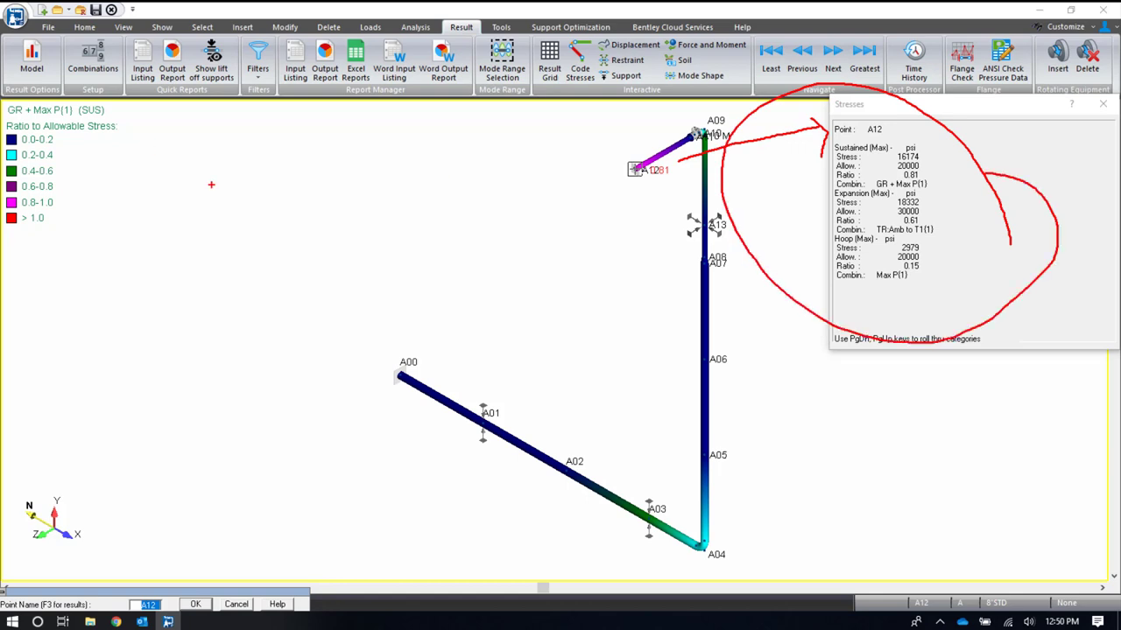
pyautogui.moveTo(211, 185)
pyautogui.mouseDown()
pyautogui.moveTo(111, 116)
pyautogui.moveTo(110, 156)
pyautogui.mouseUp()
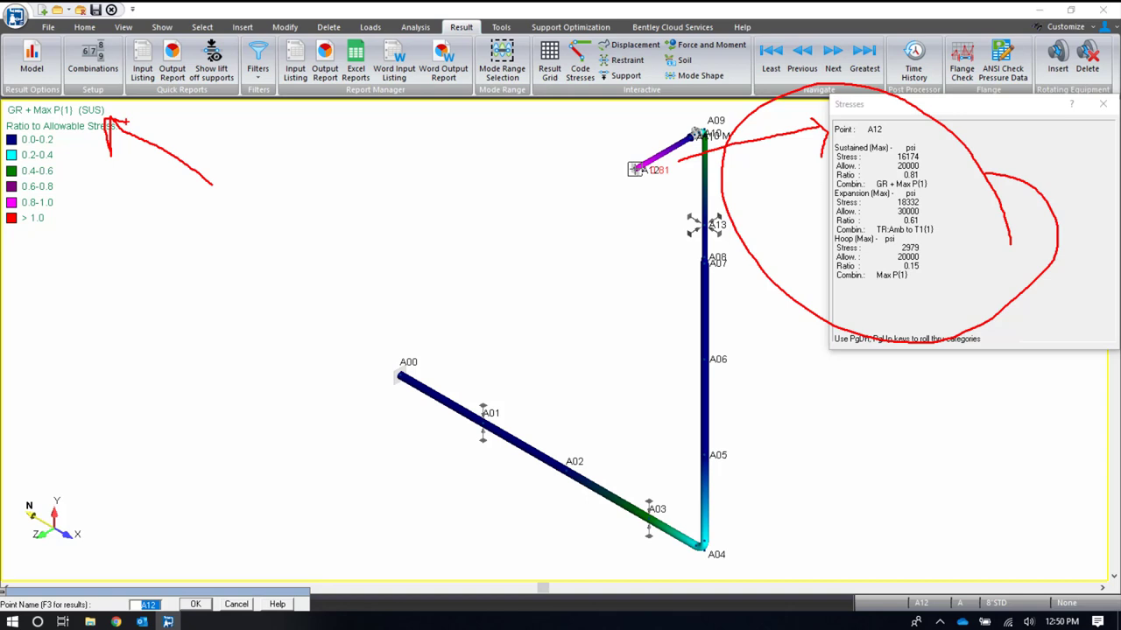
pyautogui.press('Escape')
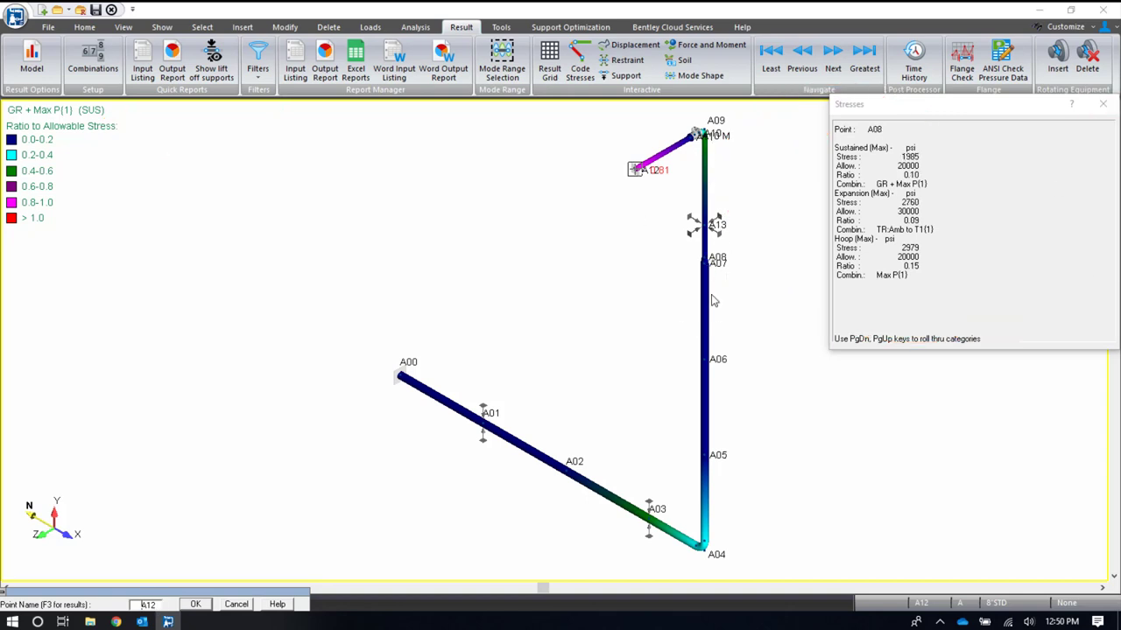
pyautogui.click(708, 261)
pyautogui.click(704, 456)
pyautogui.moveTo(887, 112); pyautogui.dragTo(873, 126)
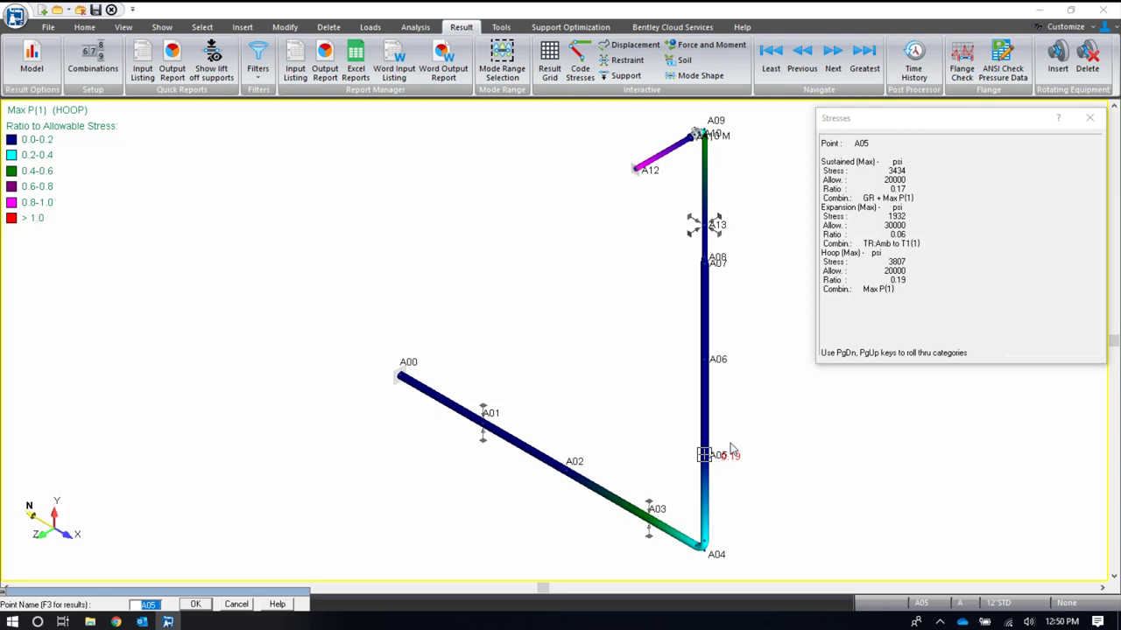
pyautogui.click(864, 60)
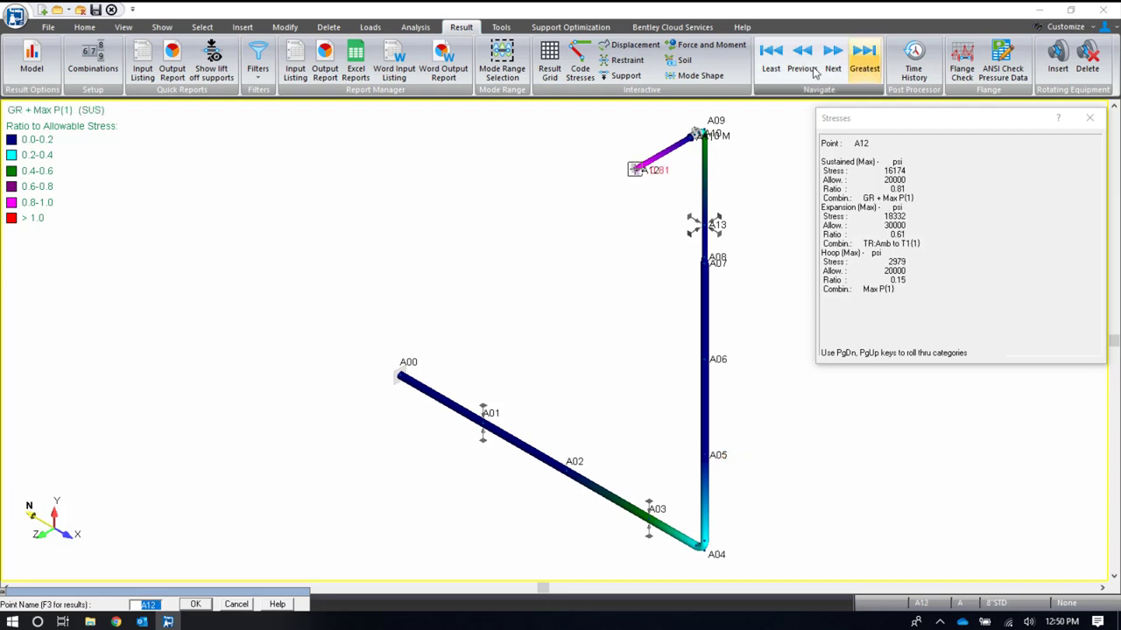
pyautogui.click(772, 61)
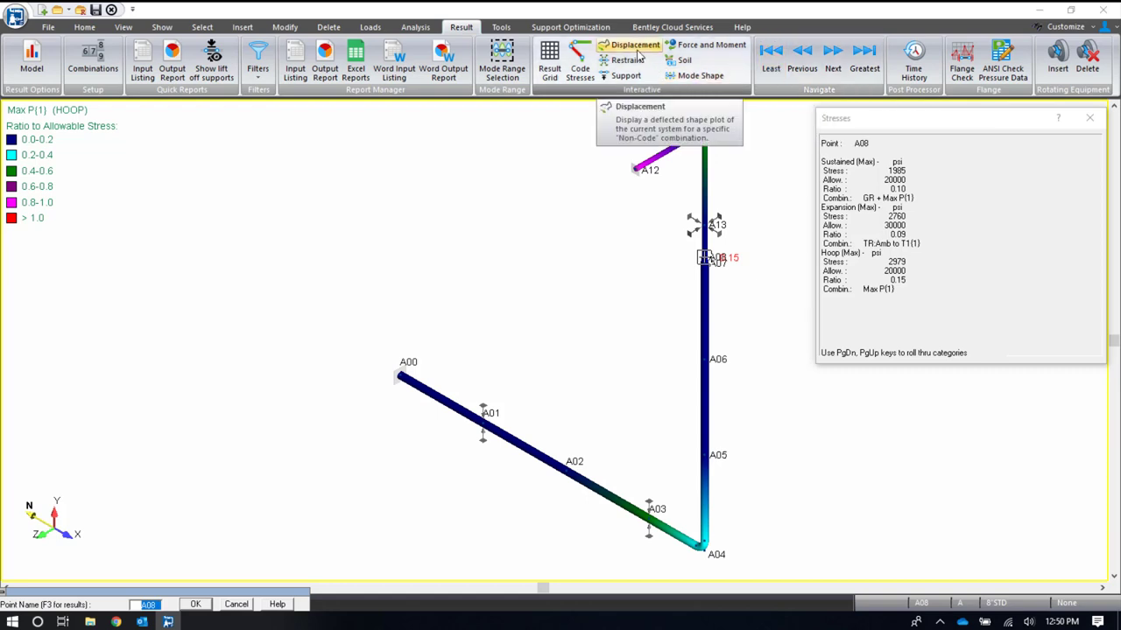
# - Show the animated GRTP1{1} deflected shape and read displacements at A06 and A05
pyautogui.click(639, 54)
pyautogui.click(591, 296)
pyautogui.click(557, 342)
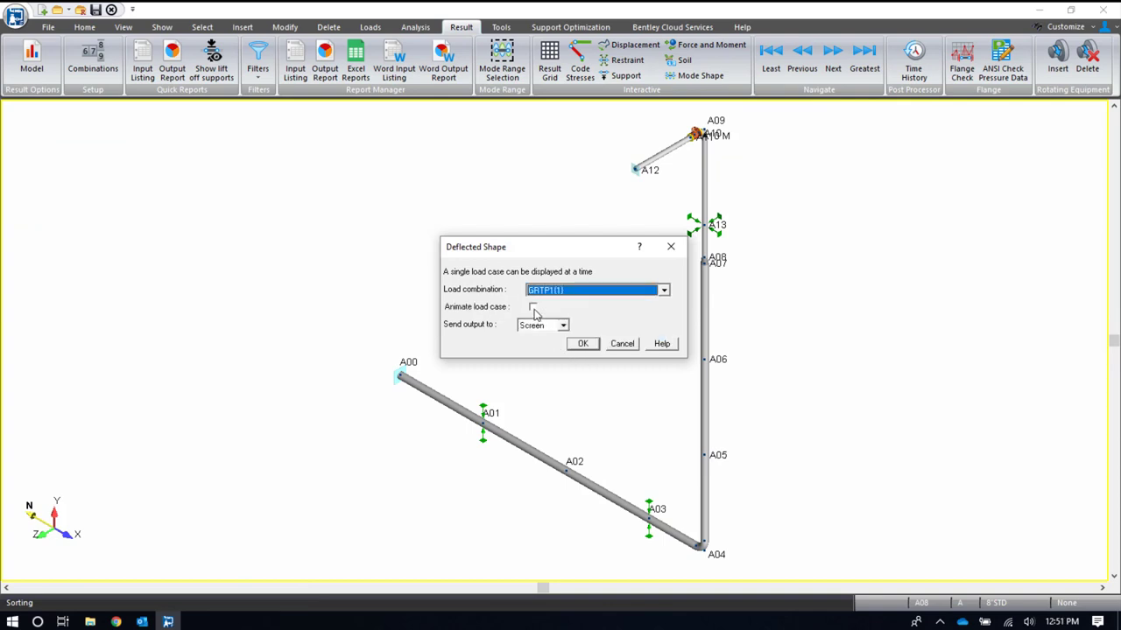
pyautogui.click(533, 309)
pyautogui.click(583, 343)
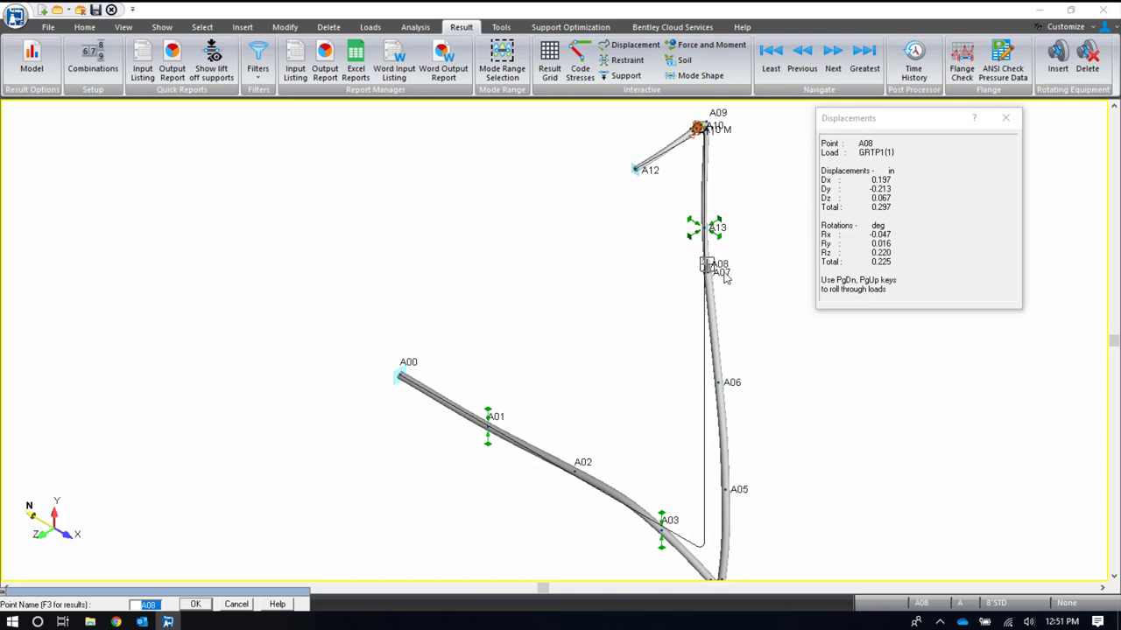
pyautogui.click(725, 384)
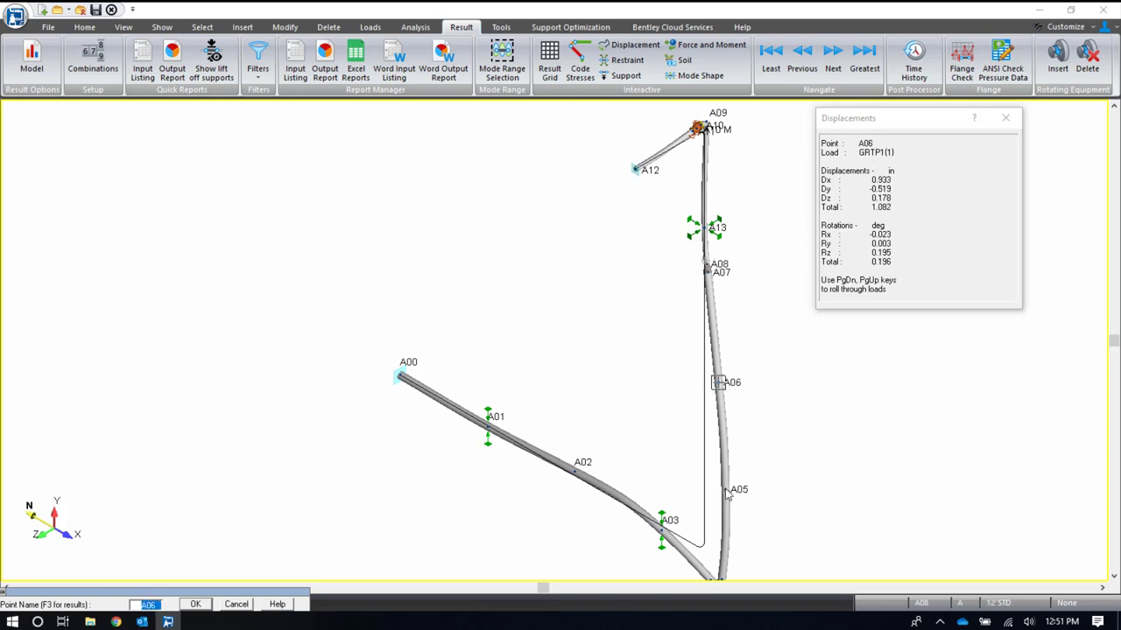
pyautogui.click(725, 490)
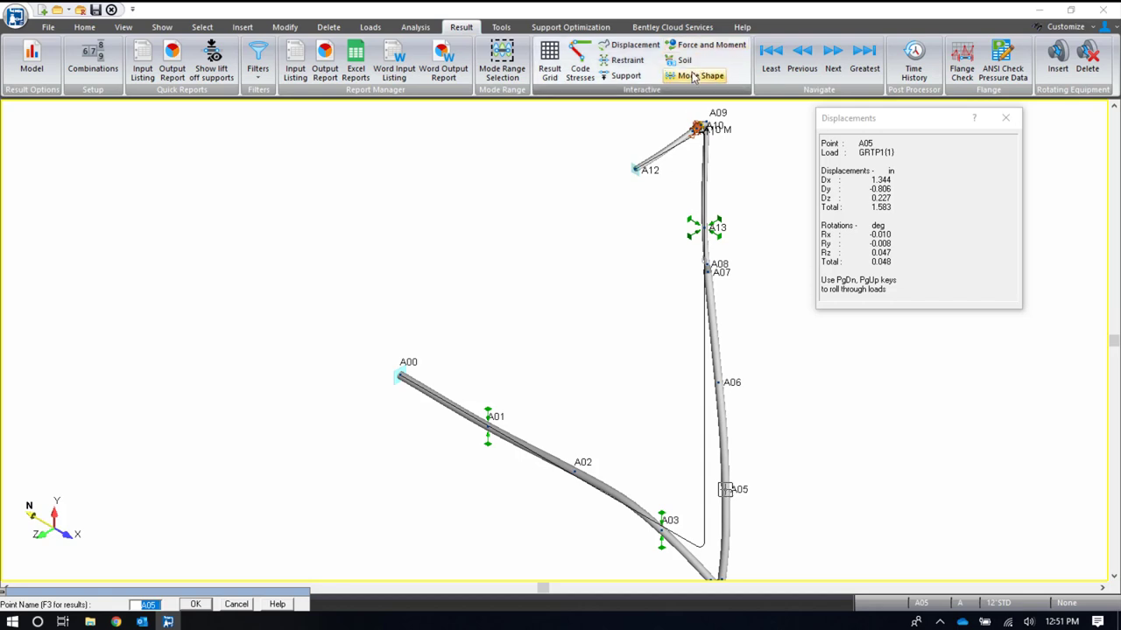
# - Show restraint loads at guide A13 and V-stop A03, then open the Result Review grid
pyautogui.click(627, 77)
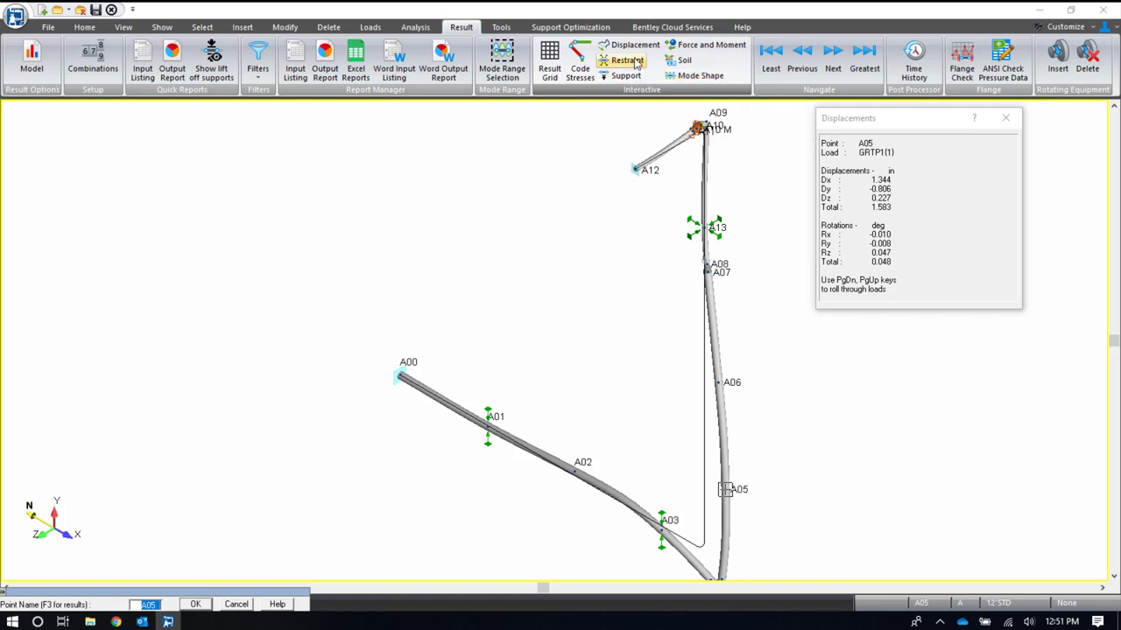
pyautogui.click(716, 249)
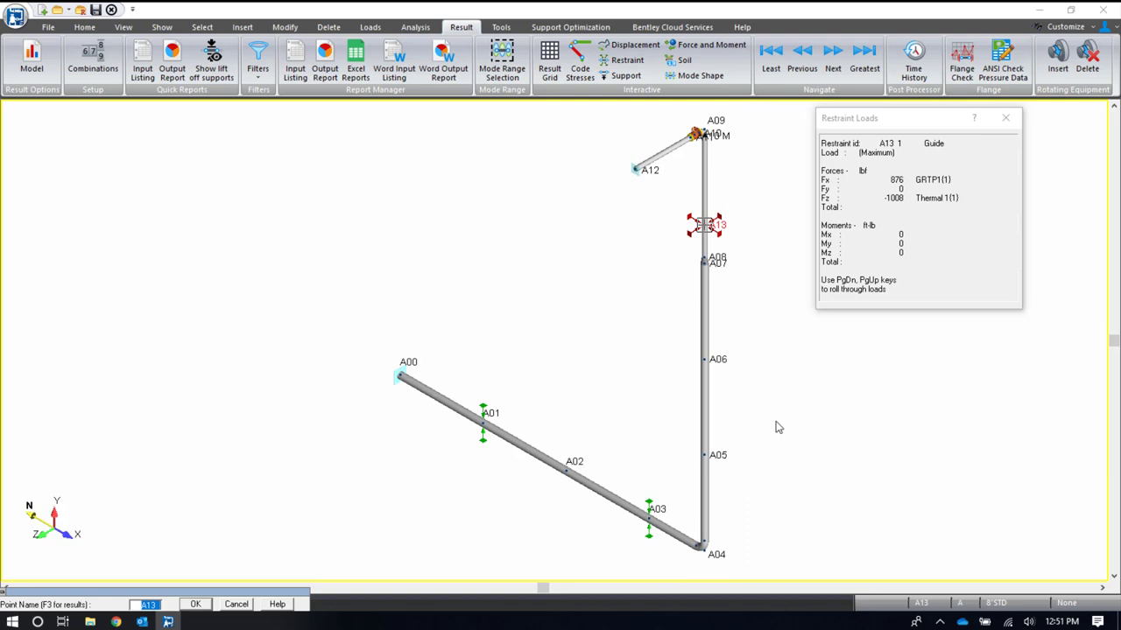
pyautogui.click(650, 513)
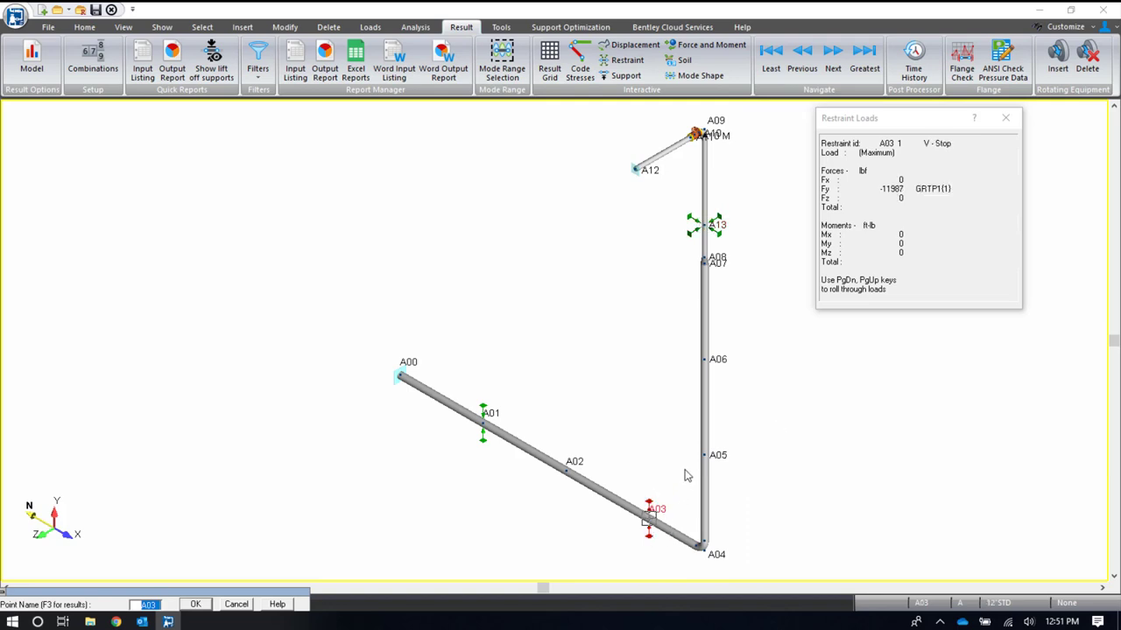
pyautogui.click(551, 58)
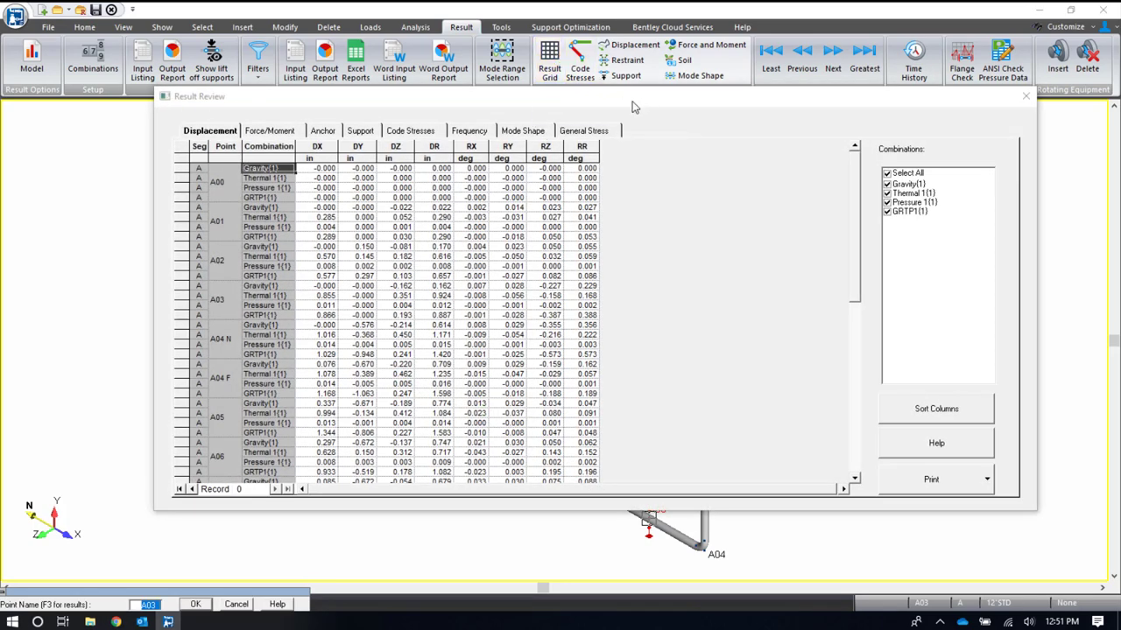
# - Sort the displacement table by DY, toggling to descending order
pyautogui.click(359, 146)
pyautogui.click(359, 146)
pyautogui.click(359, 146)
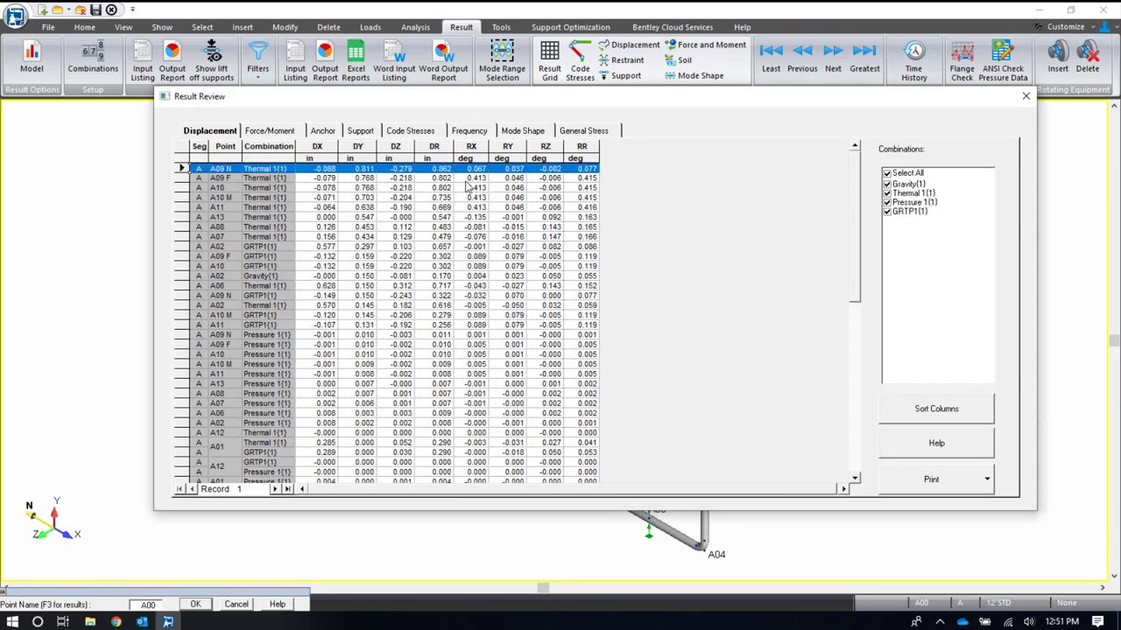
# - View anchor and support load results, hiding and restoring the Gravity and Thermal combinations
pyautogui.click(324, 130)
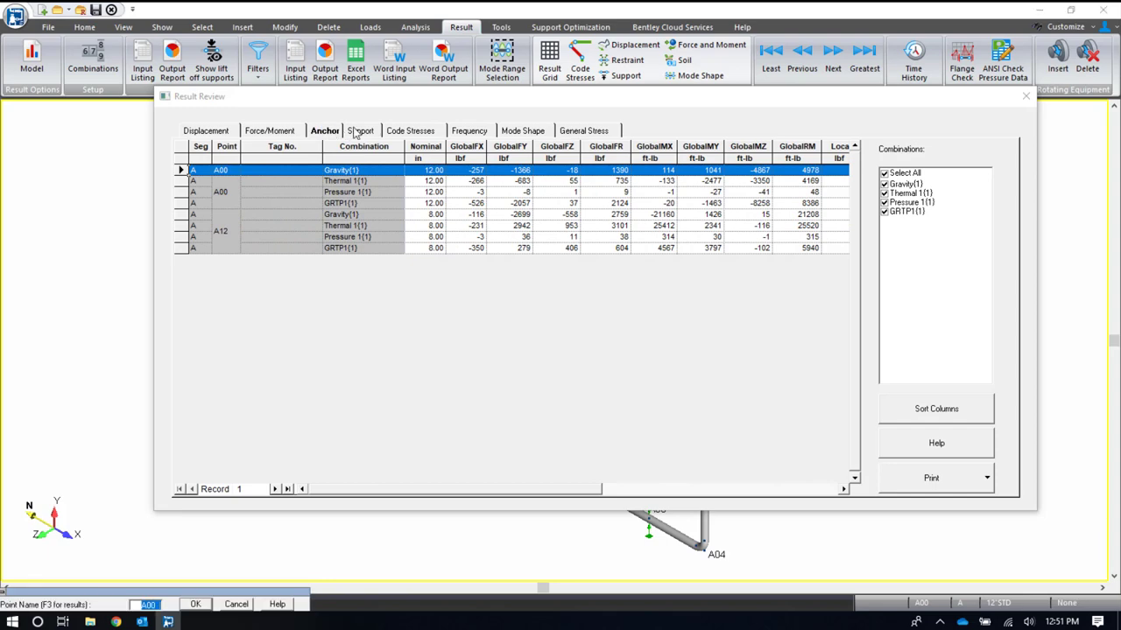
pyautogui.click(359, 131)
pyautogui.click(884, 184)
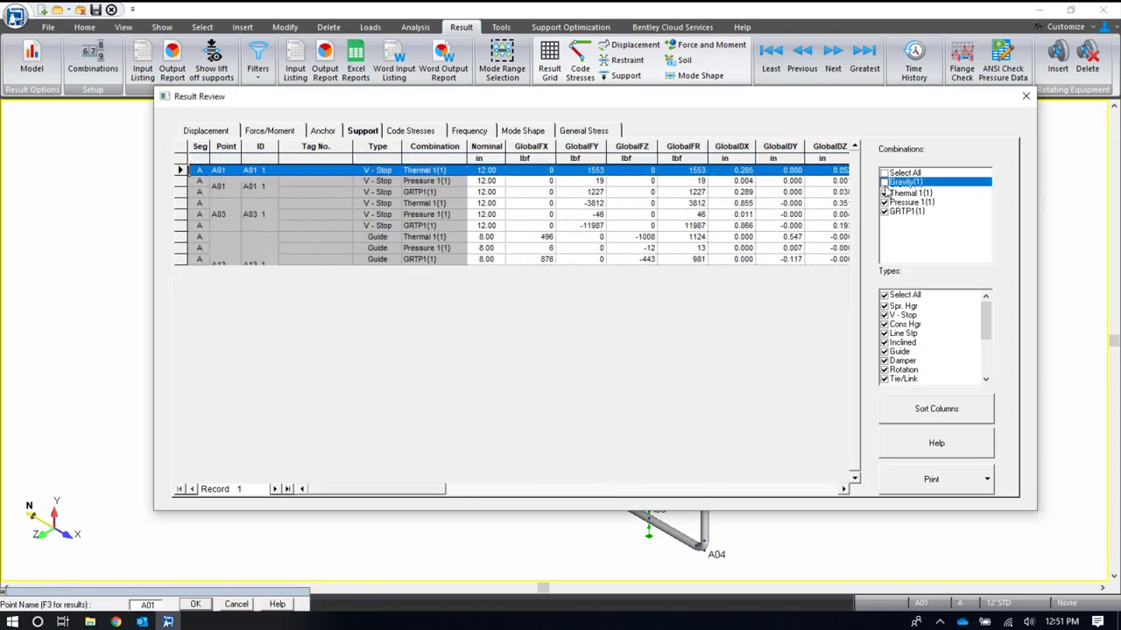
pyautogui.click(884, 192)
pyautogui.click(885, 193)
pyautogui.click(884, 184)
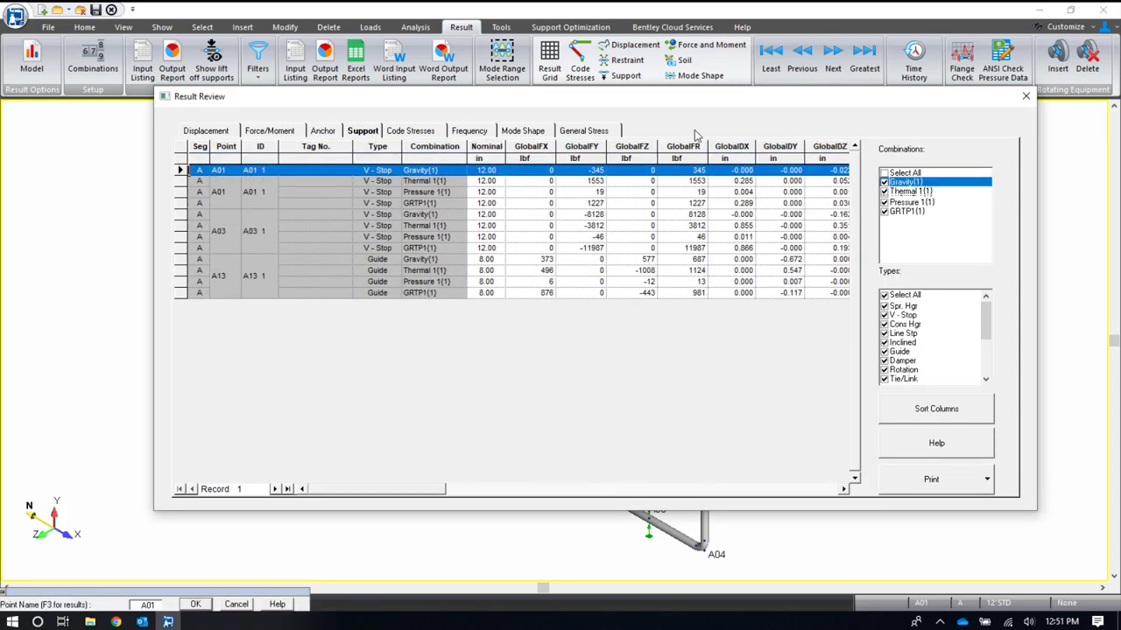
# - Locate supports A03 and A13 in the model, view code stresses, and close Result Review
pyautogui.moveTo(500, 101); pyautogui.dragTo(980, 95)
pyautogui.moveTo(559, 224); pyautogui.dragTo(358, 279, button='middle')
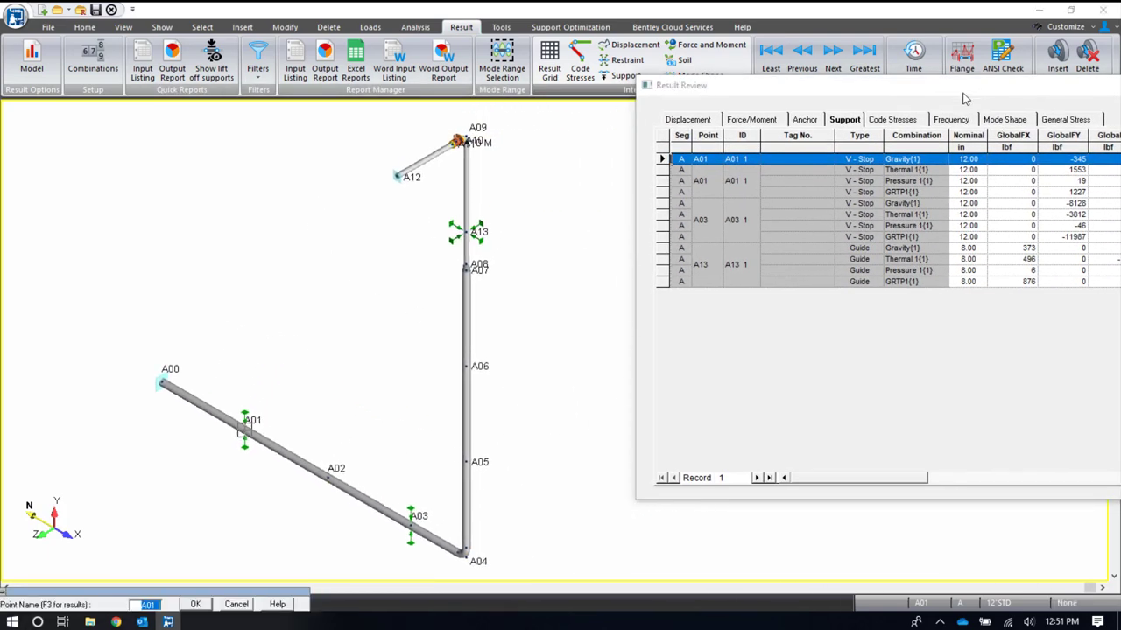
pyautogui.moveTo(963, 91); pyautogui.dragTo(922, 105)
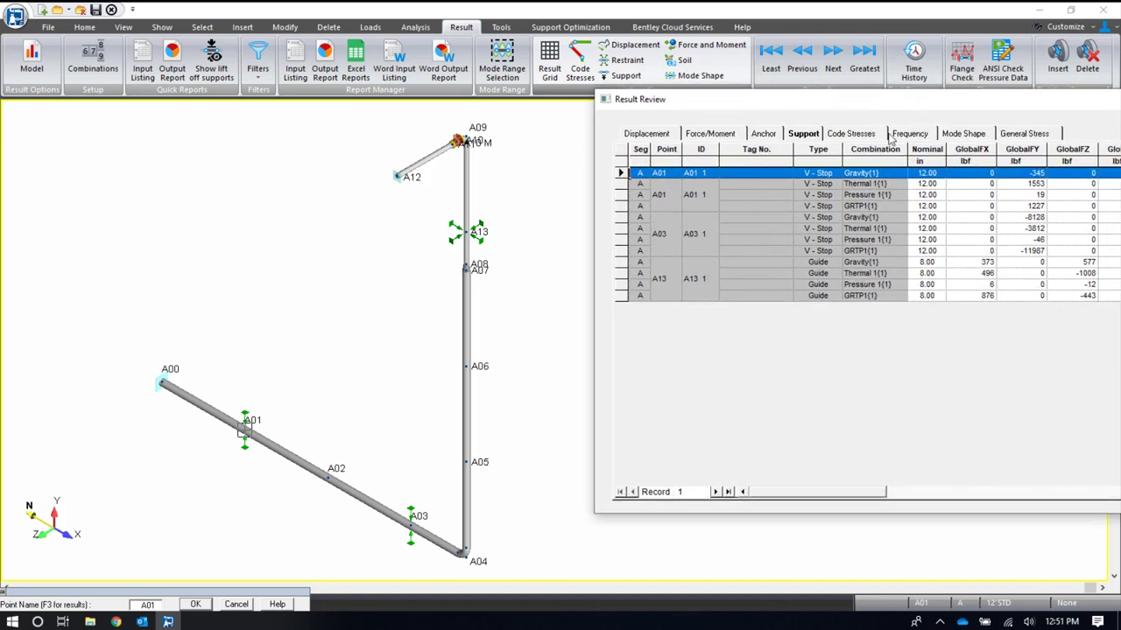
pyautogui.click(622, 239)
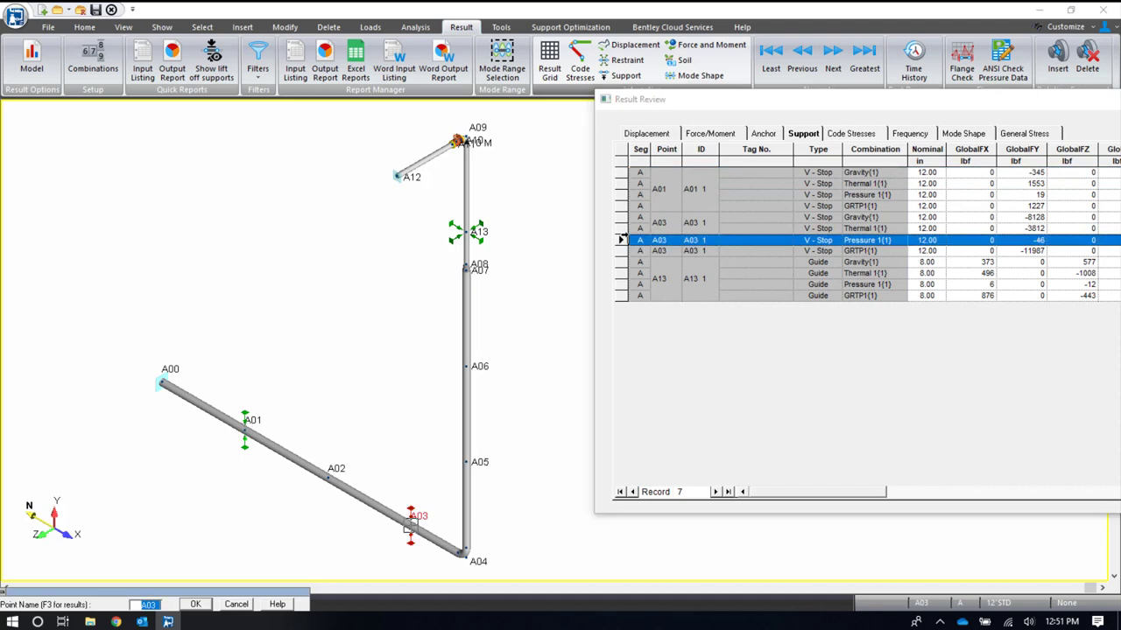
pyautogui.click(619, 272)
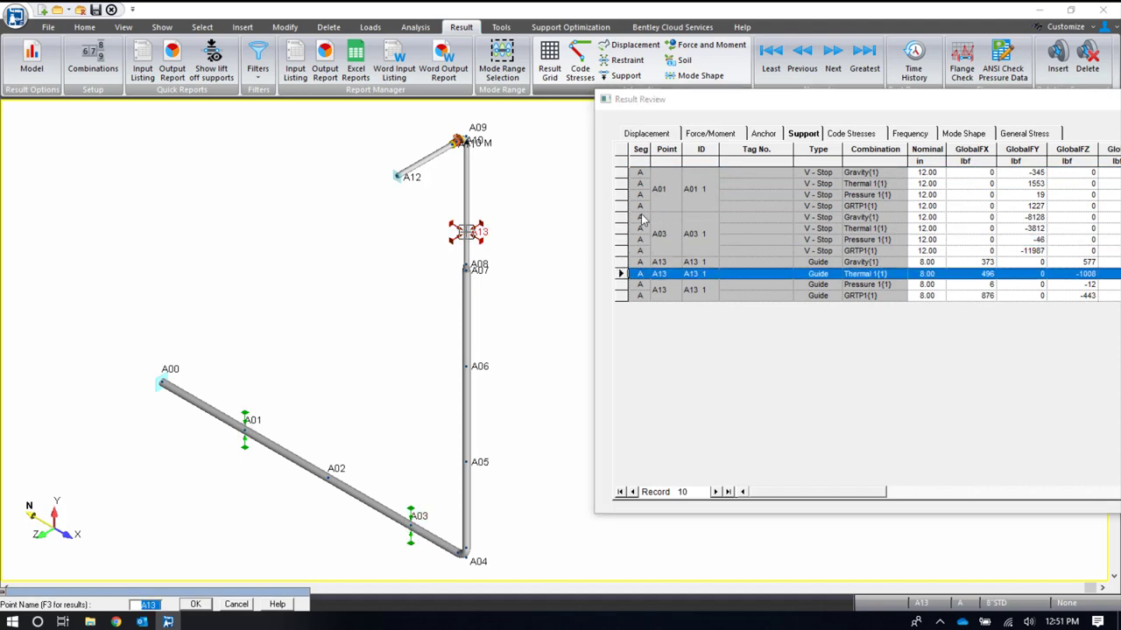
pyautogui.click(851, 133)
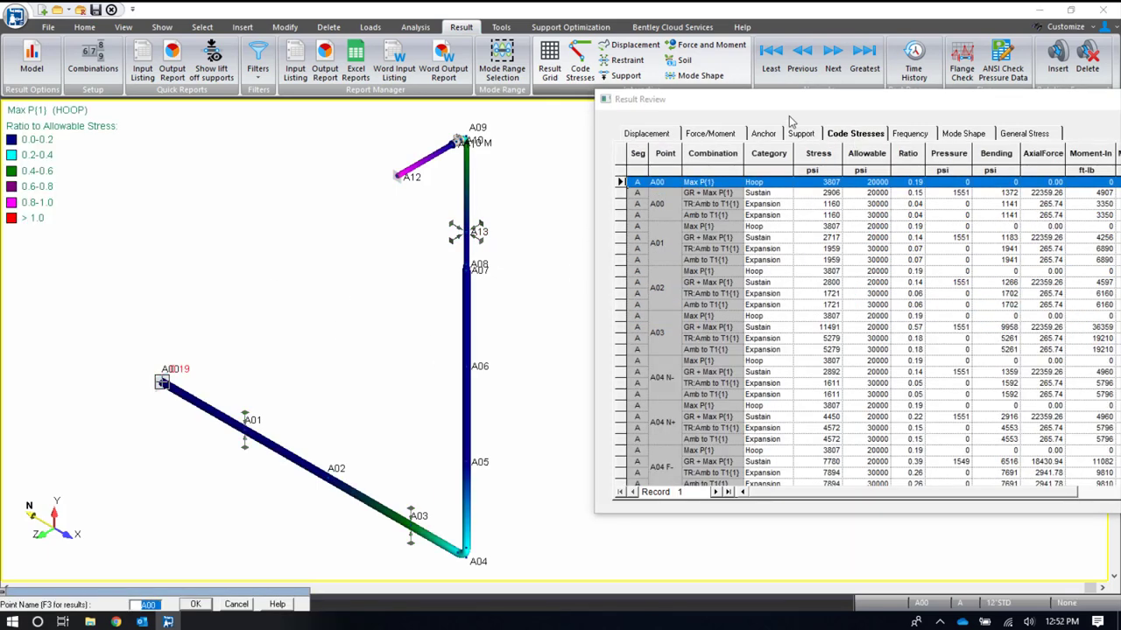
pyautogui.moveTo(842, 98); pyautogui.dragTo(492, 61)
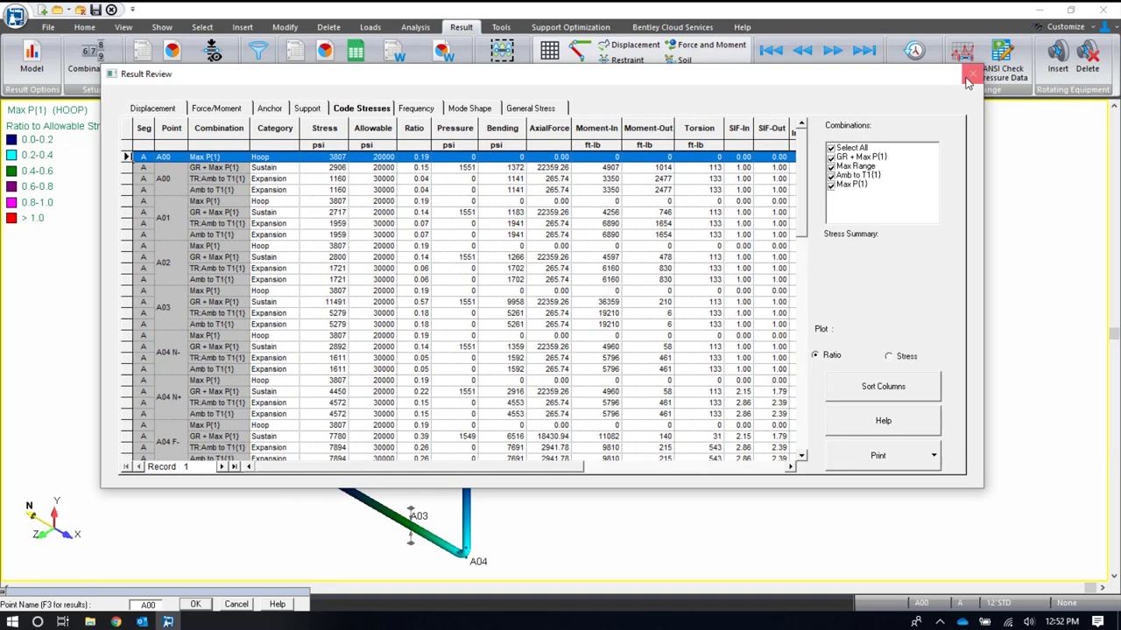
pyautogui.click(974, 76)
pyautogui.moveTo(532, 206); pyautogui.dragTo(576, 204)
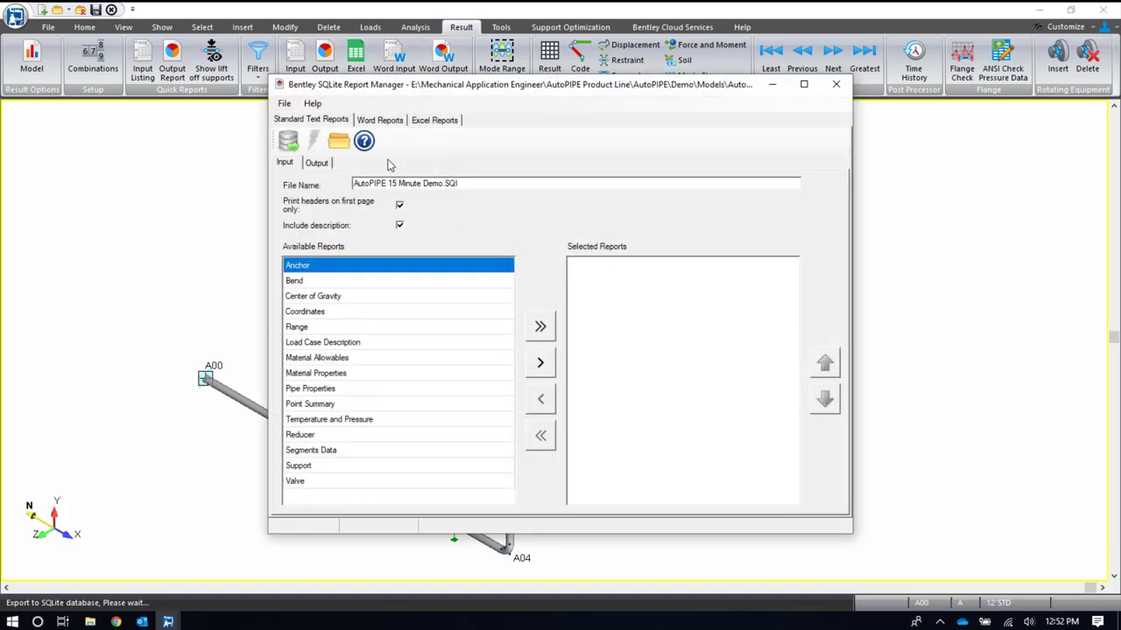
# - Add all nine output reports on the Output tab and generate the standard text report
pyautogui.click(315, 165)
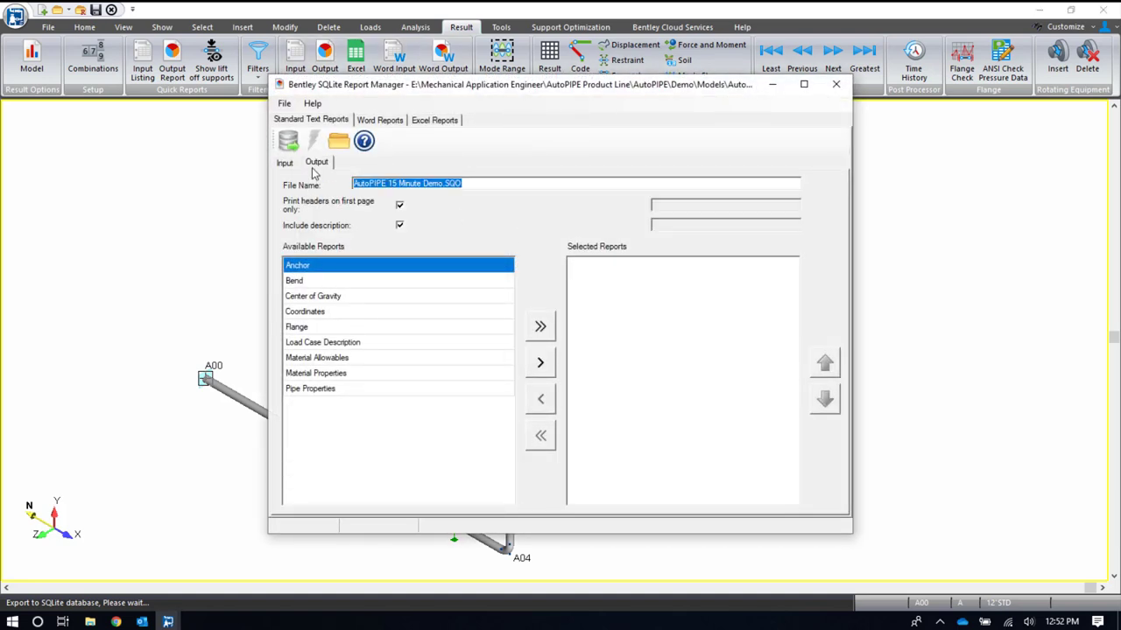
pyautogui.click(539, 330)
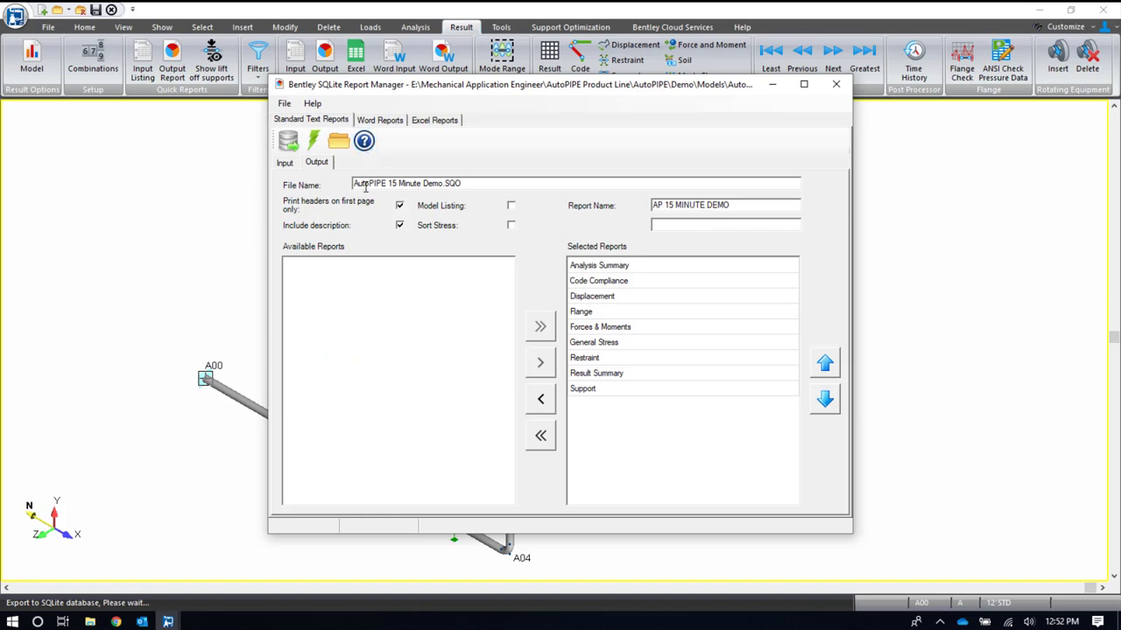
pyautogui.click(314, 140)
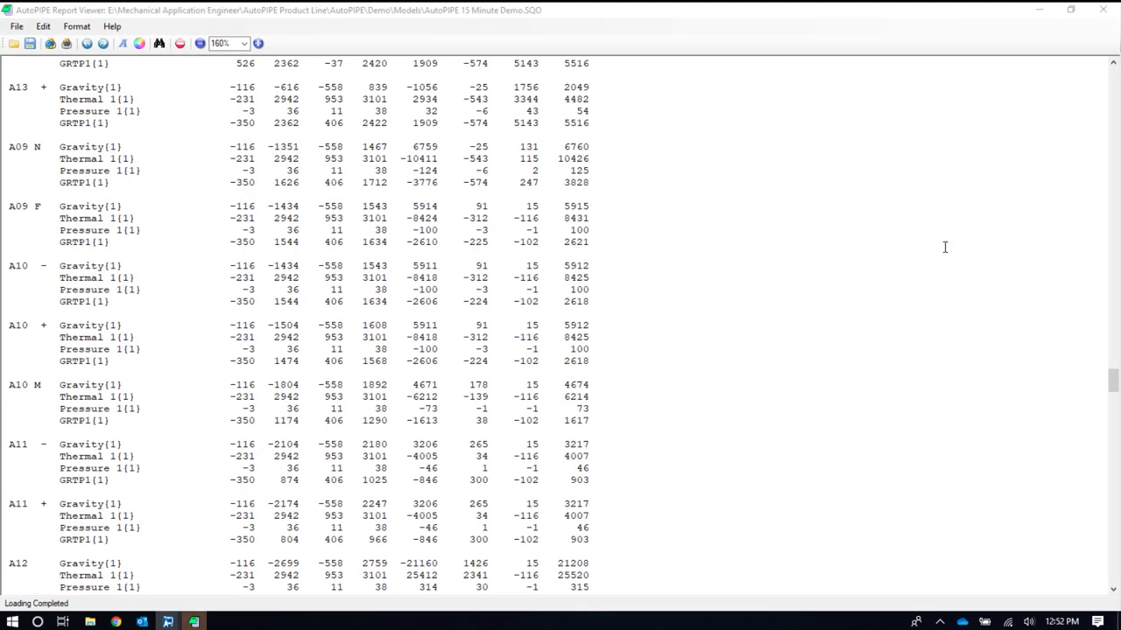
# - Scroll through the 15 Minute Demo output report from the title page to restraint reactions
pyautogui.moveTo(1113, 380); pyautogui.dragTo(1112, 193)
pyautogui.click(1115, 65)
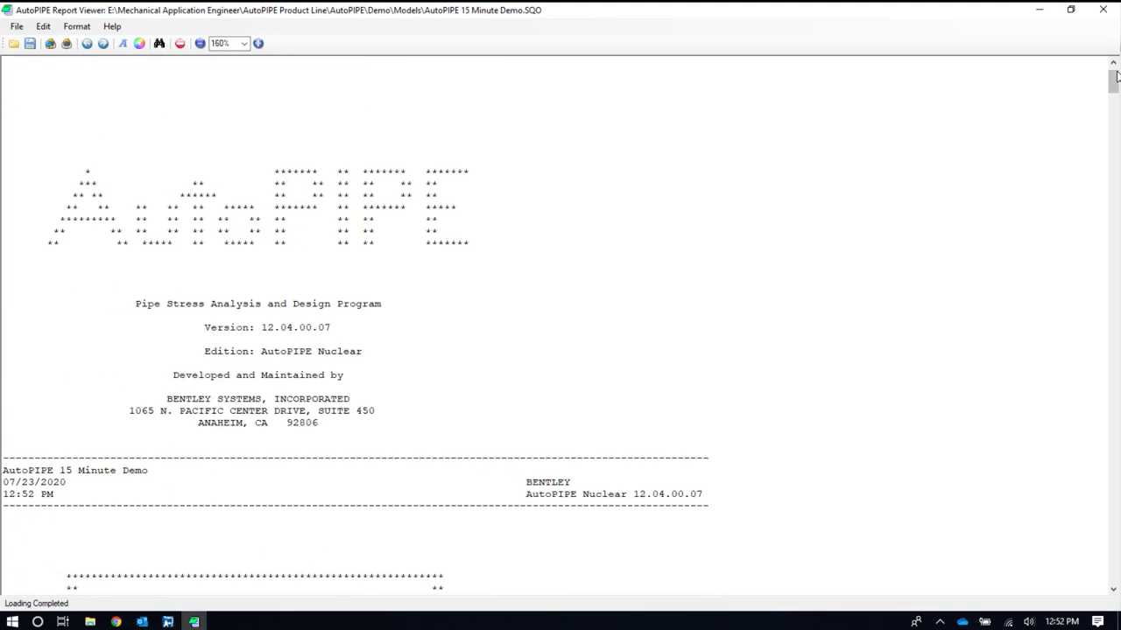
pyautogui.moveTo(269, 186); pyautogui.dragTo(333, 394)
pyautogui.click(333, 394)
pyautogui.scroll(-15, 487, 528)
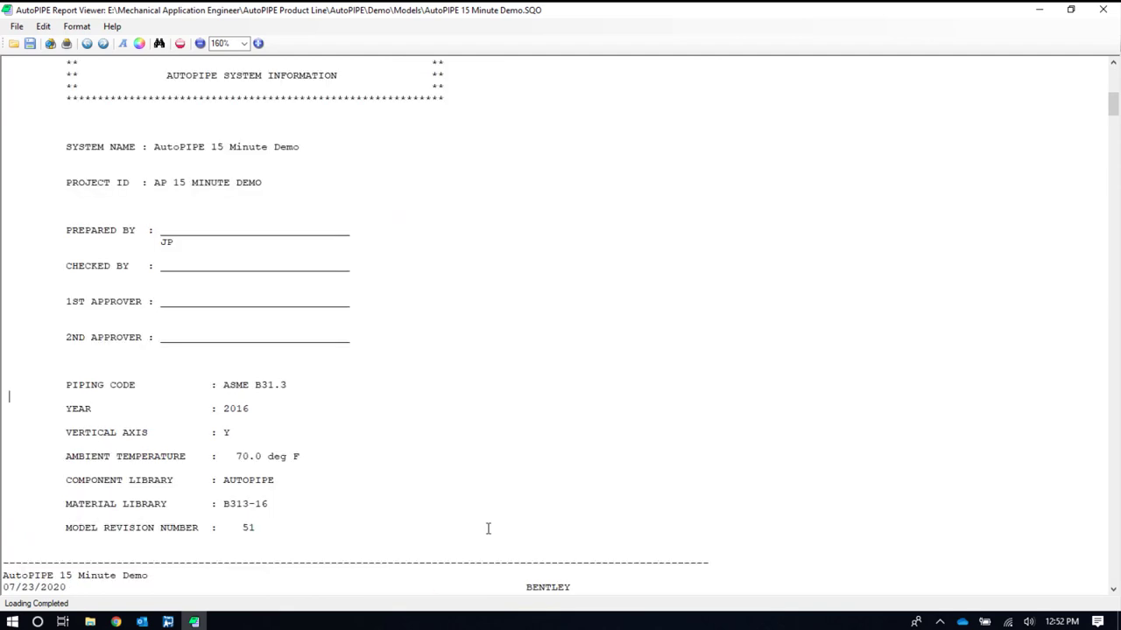
pyautogui.scroll(-15, 488, 528)
pyautogui.scroll(-20, 488, 529)
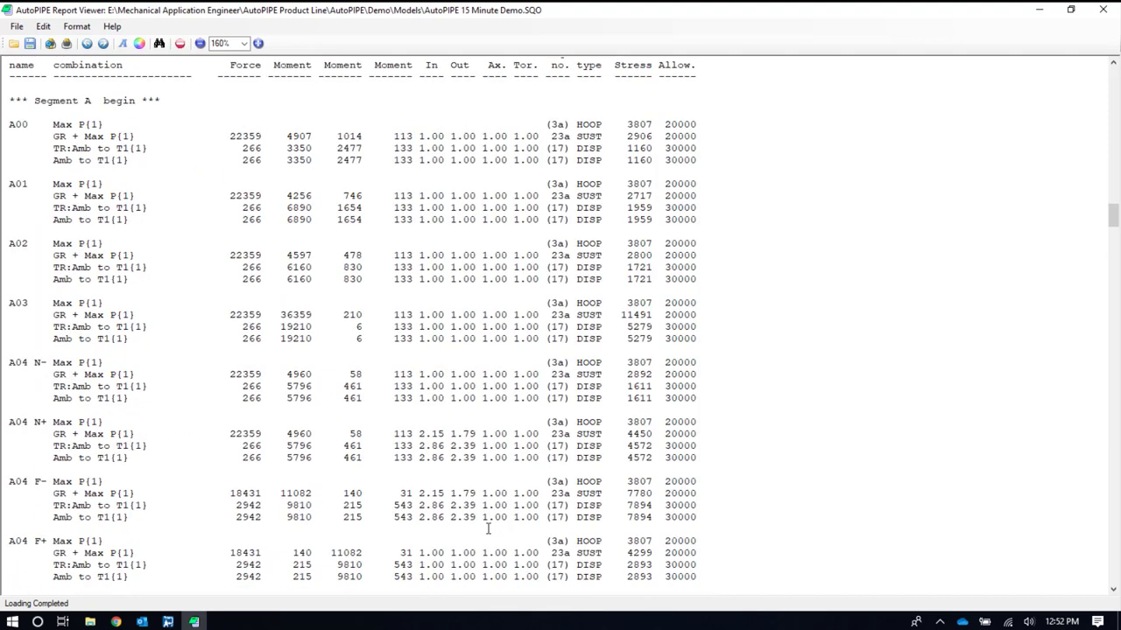
pyautogui.scroll(-15, 488, 529)
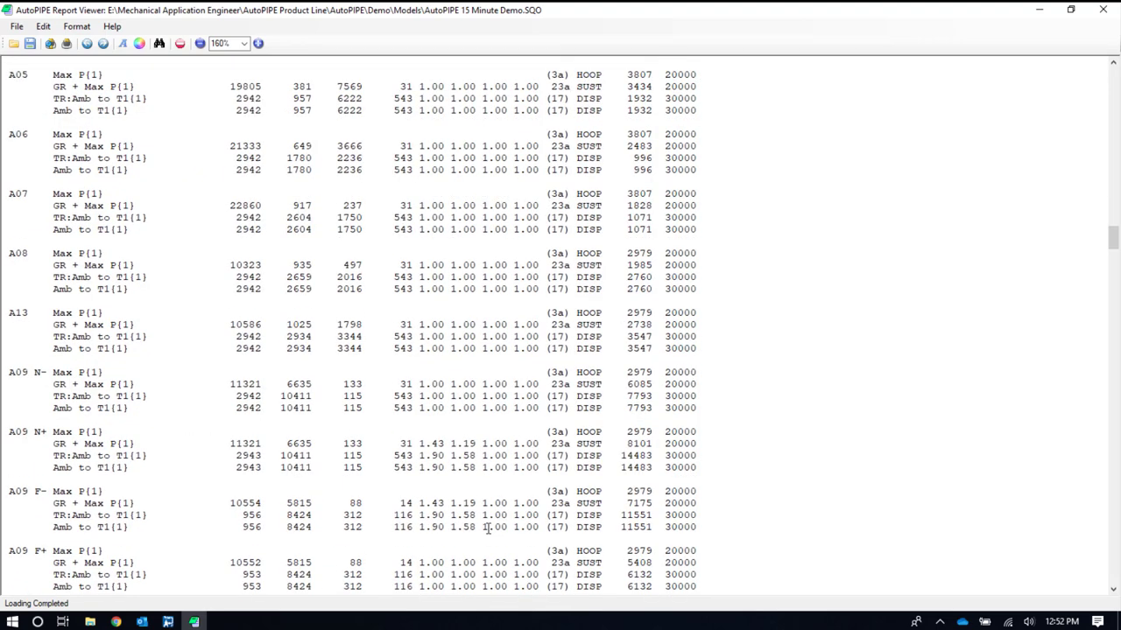
pyautogui.scroll(-15, 488, 529)
pyautogui.scroll(-20, 487, 529)
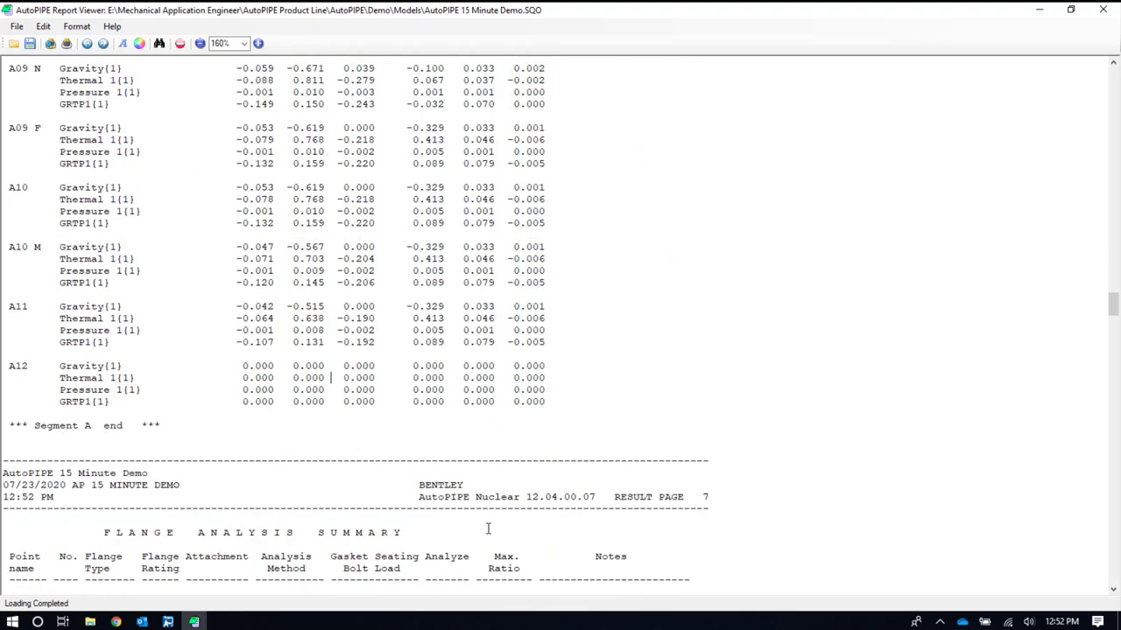
pyautogui.scroll(-20, 487, 528)
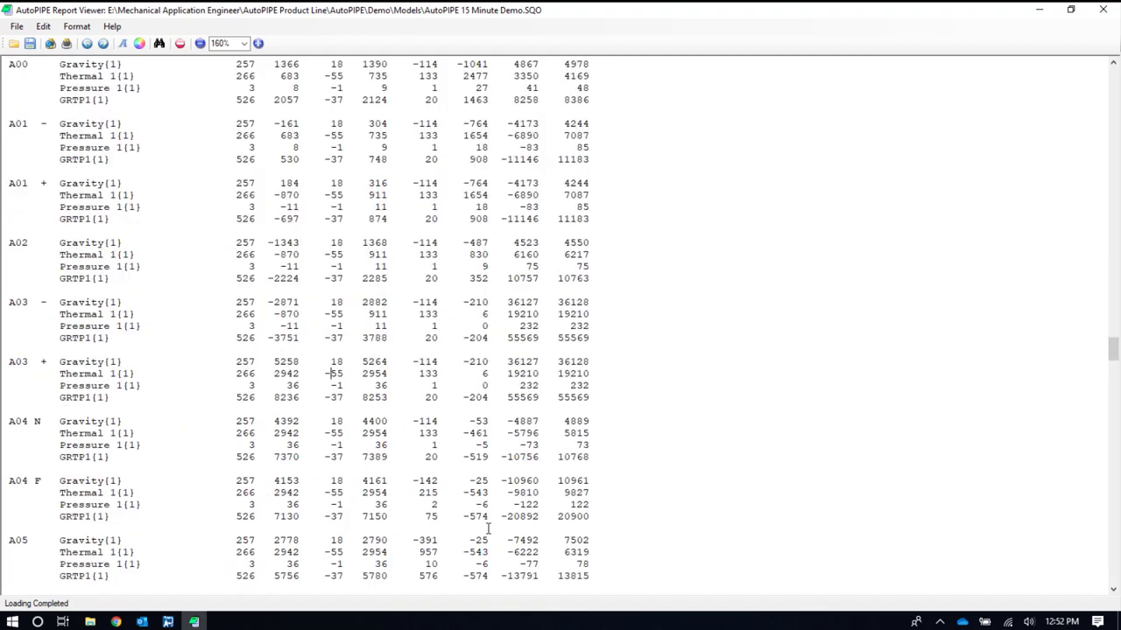
pyautogui.scroll(-20, 487, 529)
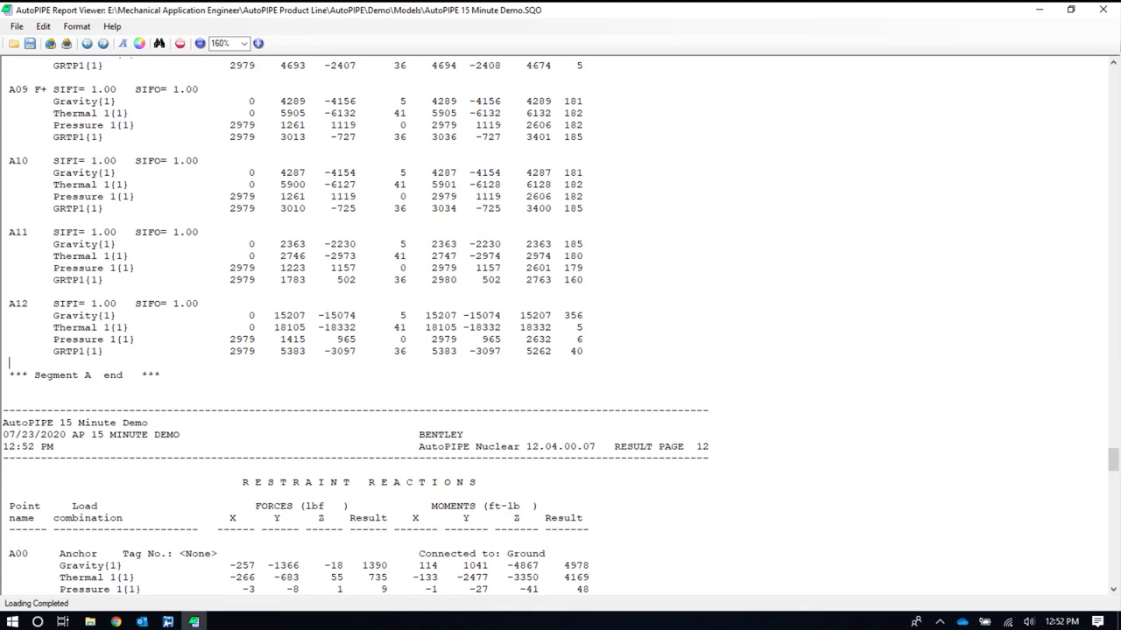
# - Close the report viewer, add all fifteen input reports to the Word selection, and generate it
pyautogui.click(1102, 10)
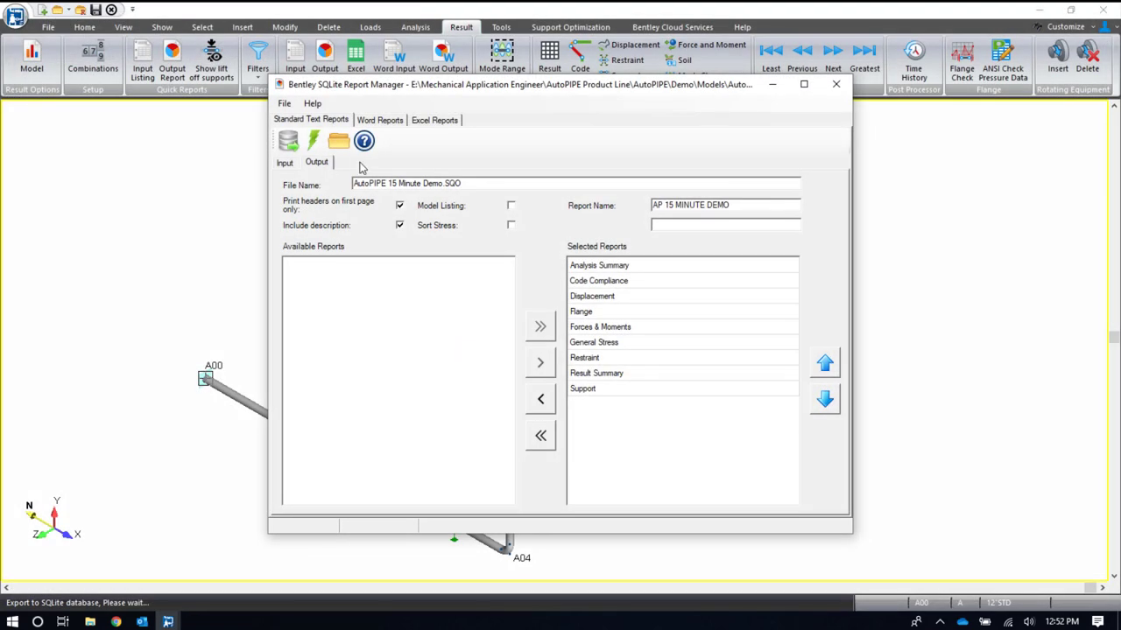
pyautogui.click(380, 120)
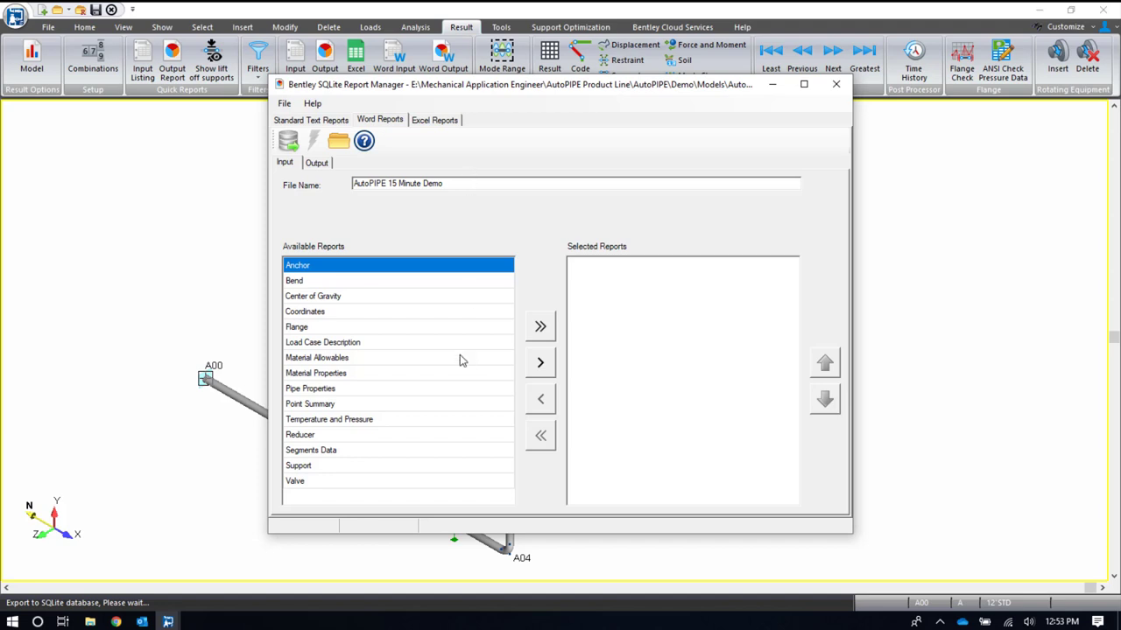
pyautogui.click(540, 326)
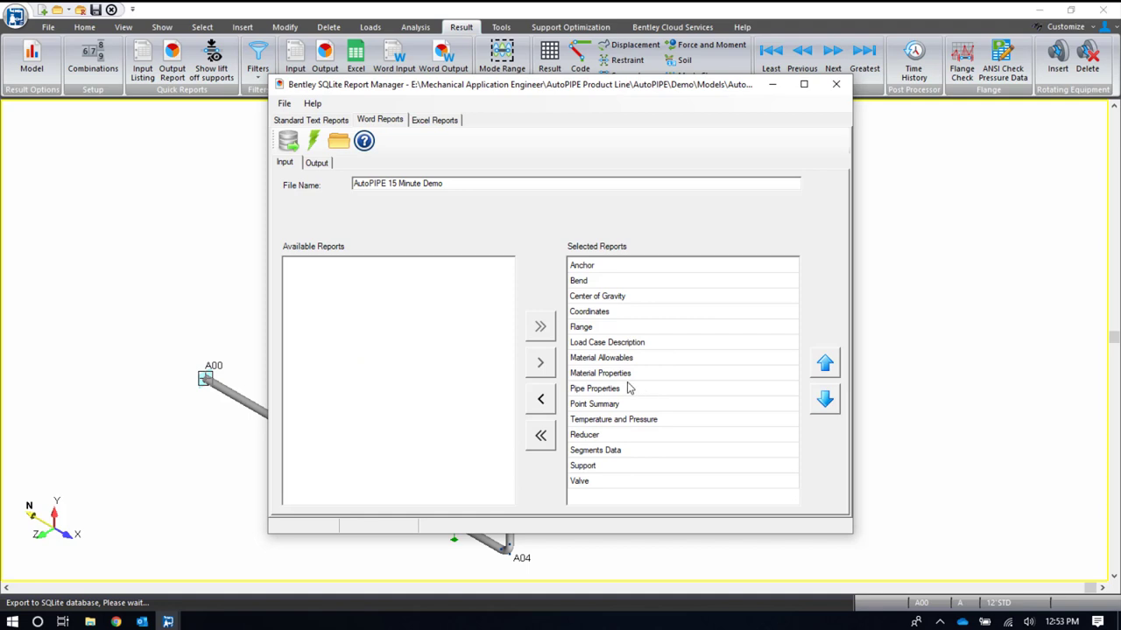
pyautogui.click(315, 142)
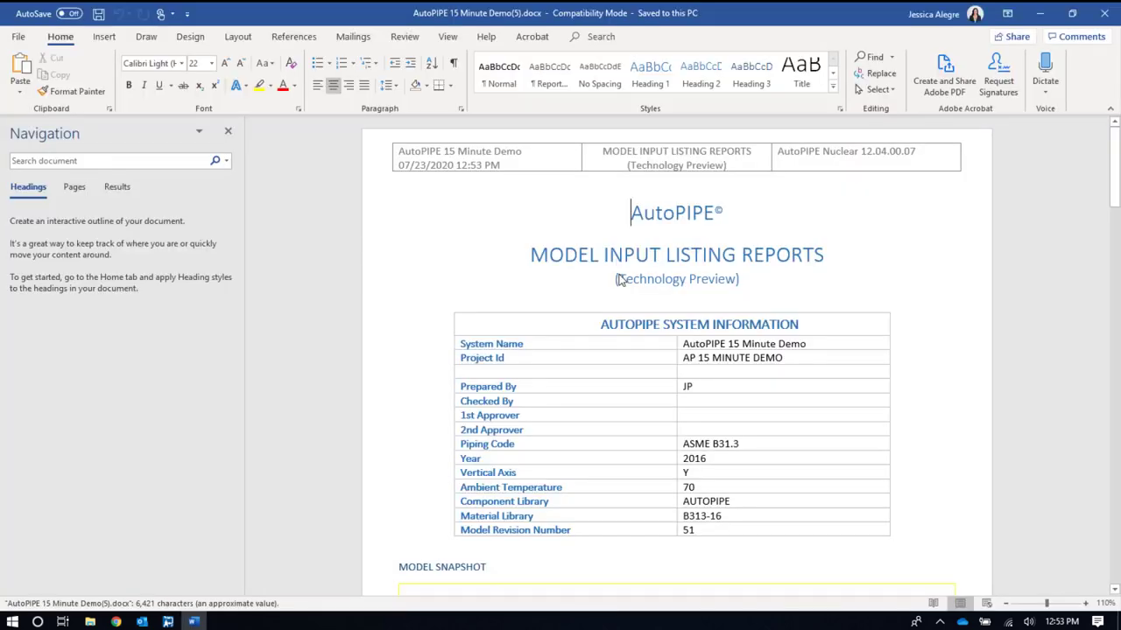
# - Scroll to the table of contents and update its field to refresh the entries
pyautogui.click(411, 358)
pyautogui.scroll(-10, 411, 359)
pyautogui.click(411, 359)
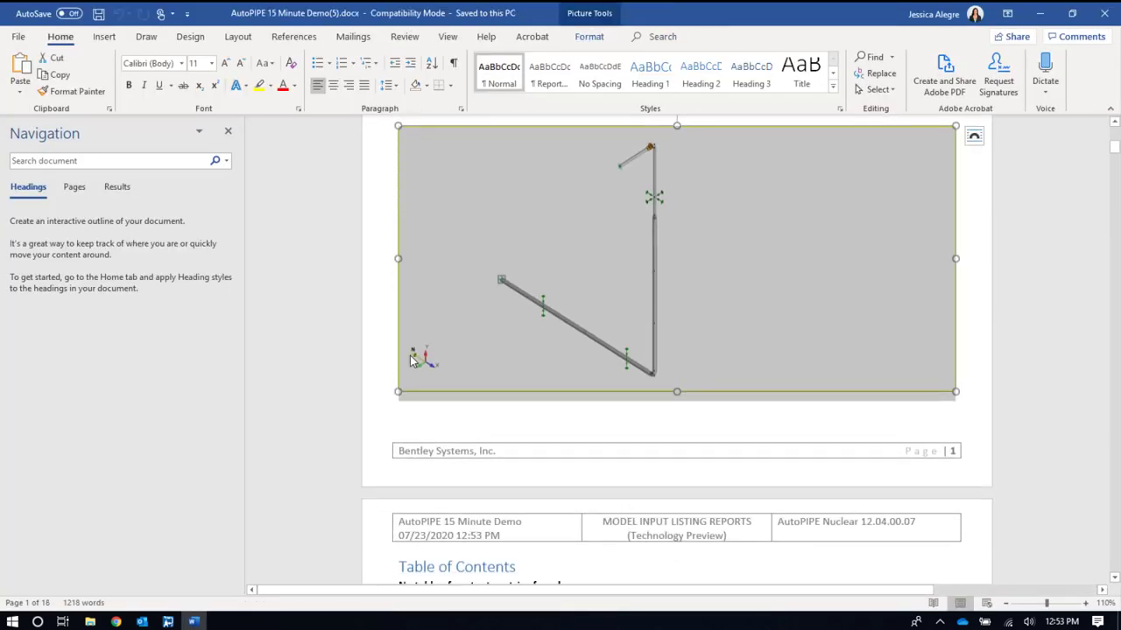
pyautogui.scroll(-8, 411, 359)
pyautogui.click(412, 362)
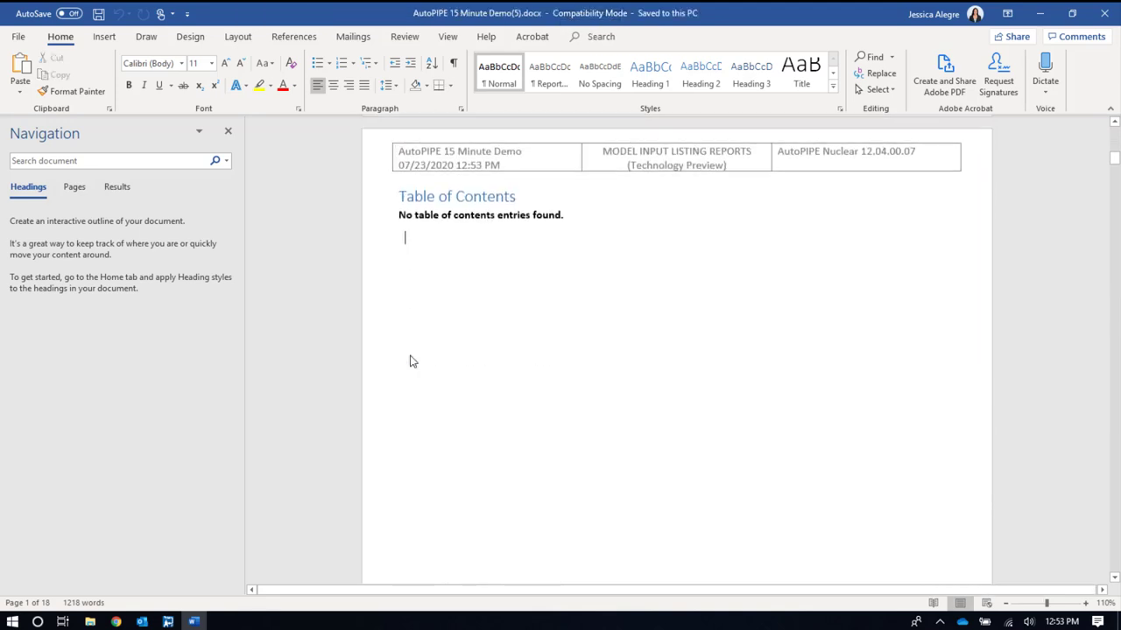
pyautogui.click(473, 215)
pyautogui.rightClick(474, 216)
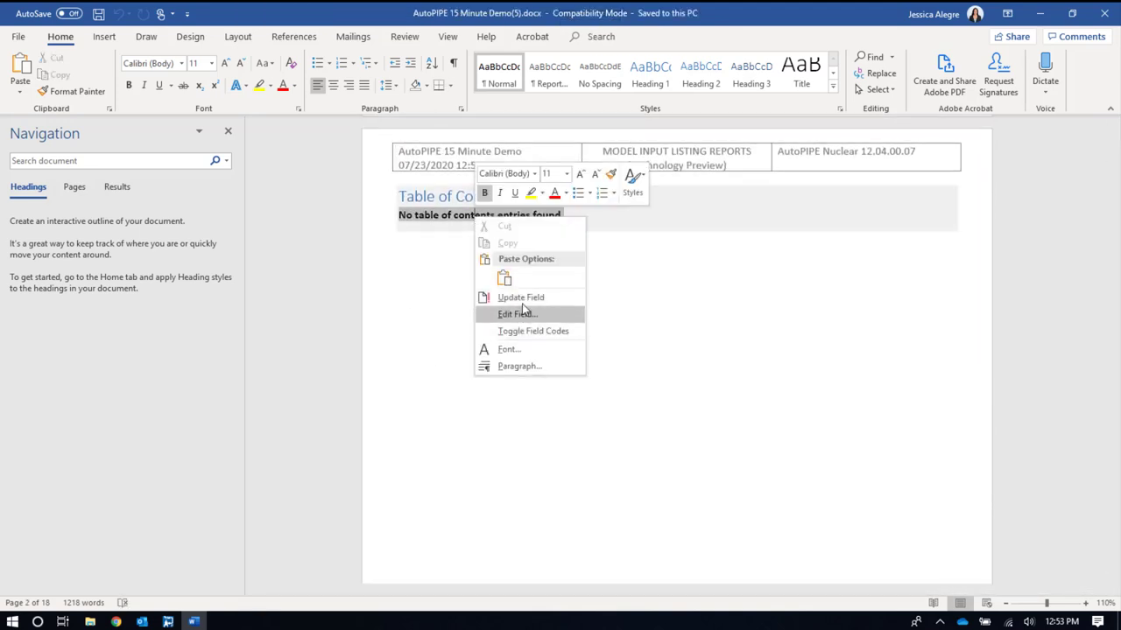
pyautogui.click(521, 299)
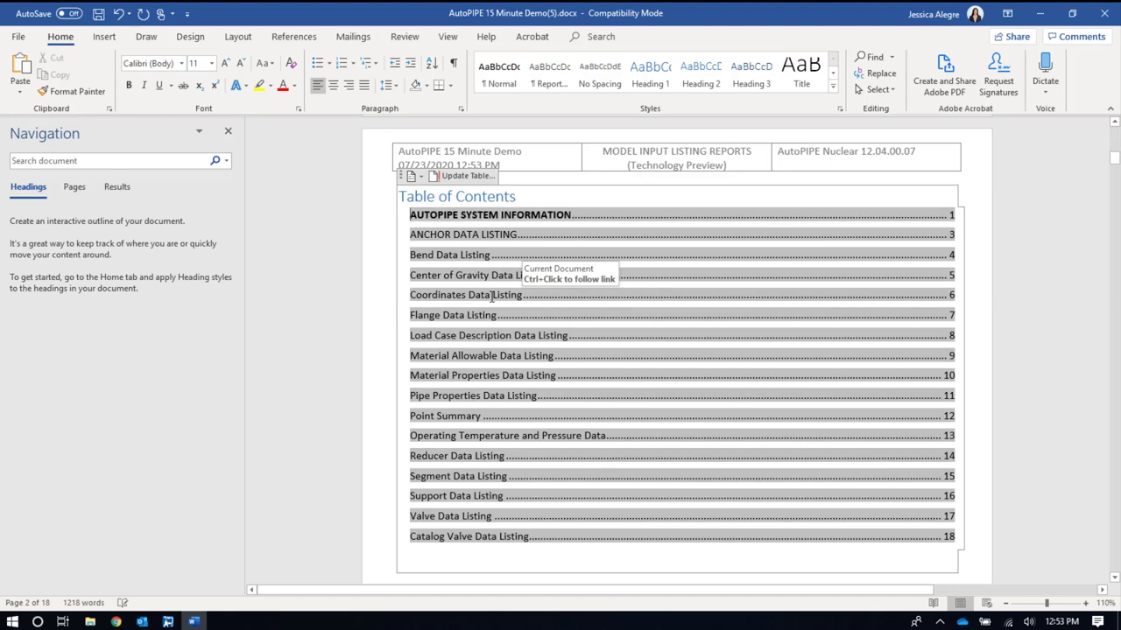
# - Jump to the Coordinates Data Listing, then close Word without saving
pyautogui.keyDown('ctrl'); pyautogui.click(492, 295); pyautogui.keyUp('ctrl')
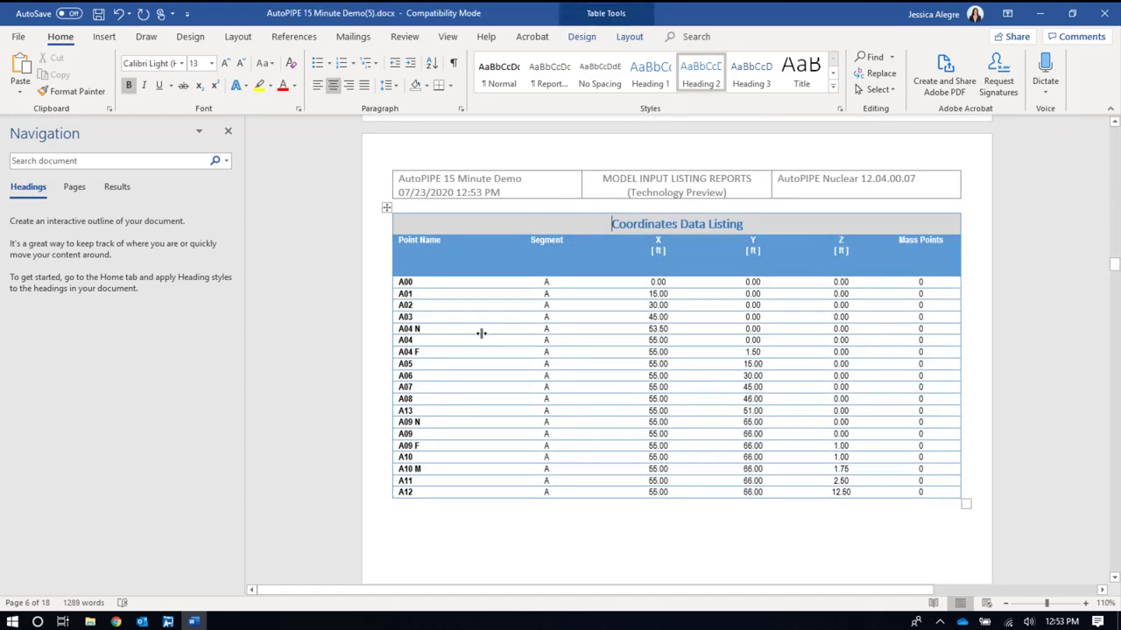
pyautogui.click(1105, 16)
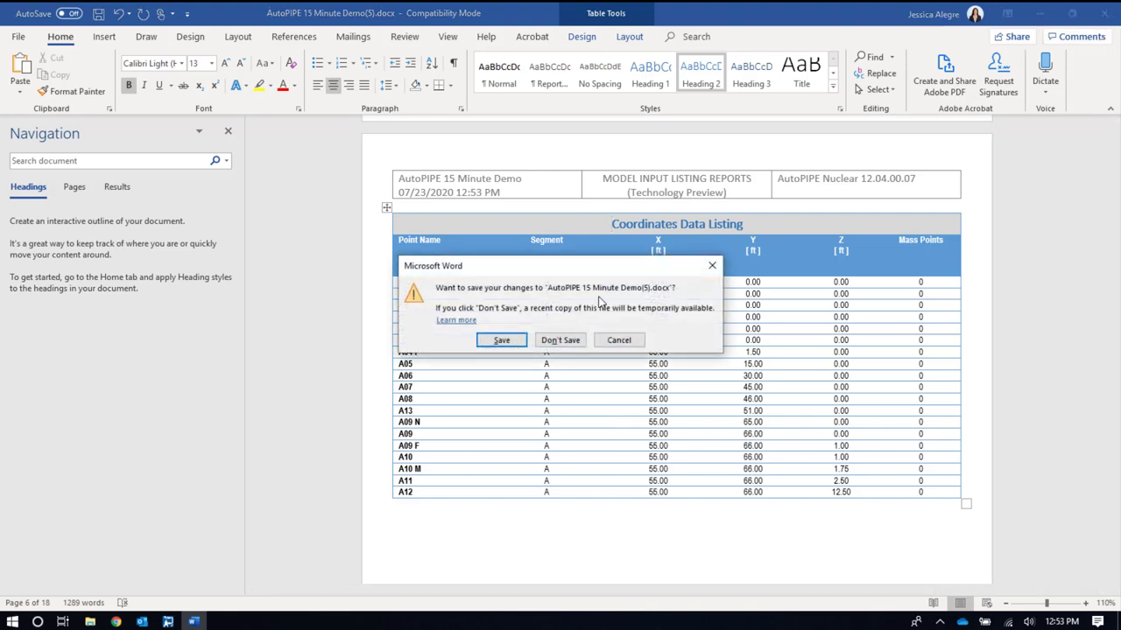
pyautogui.click(580, 340)
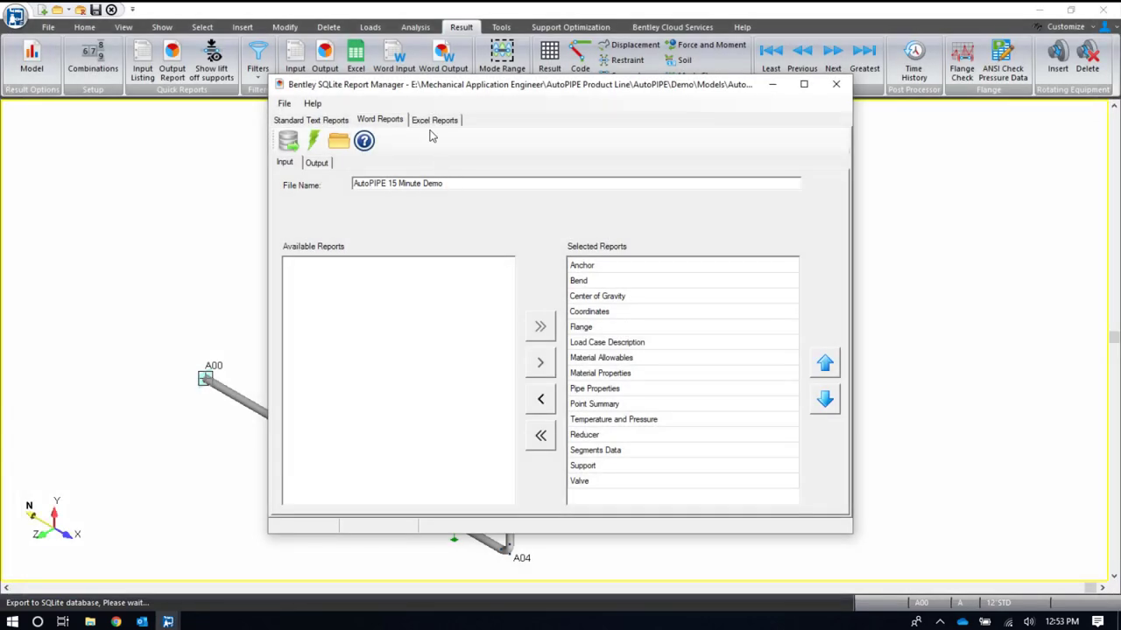
# - Add the Code_Compliance and Displacement_Data tables to the Excel report tables
pyautogui.click(434, 120)
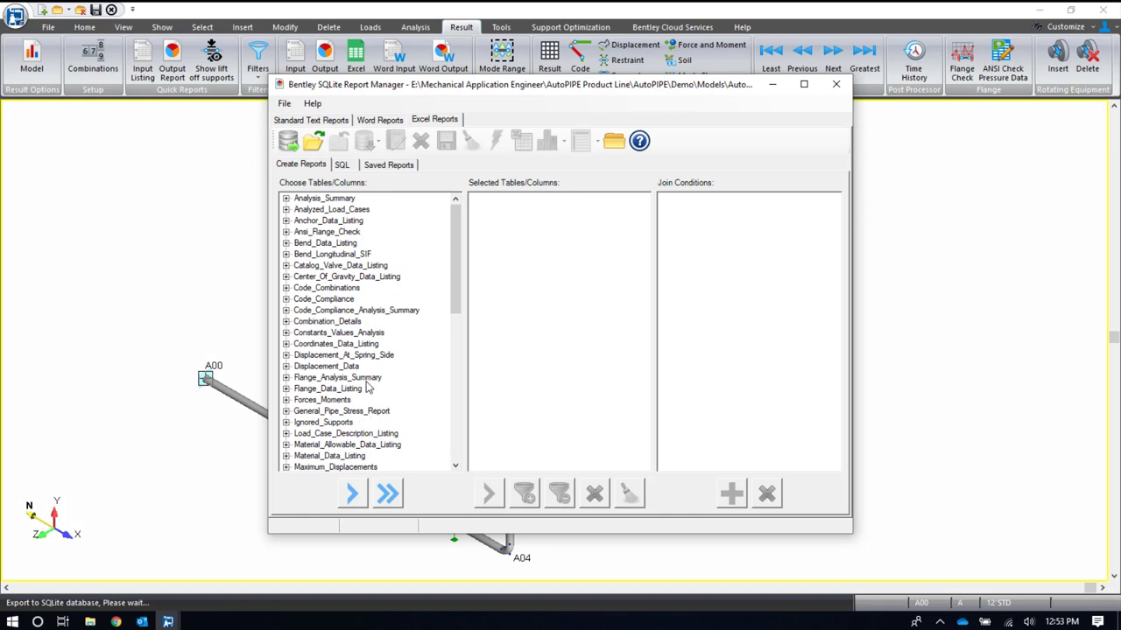
pyautogui.click(324, 300)
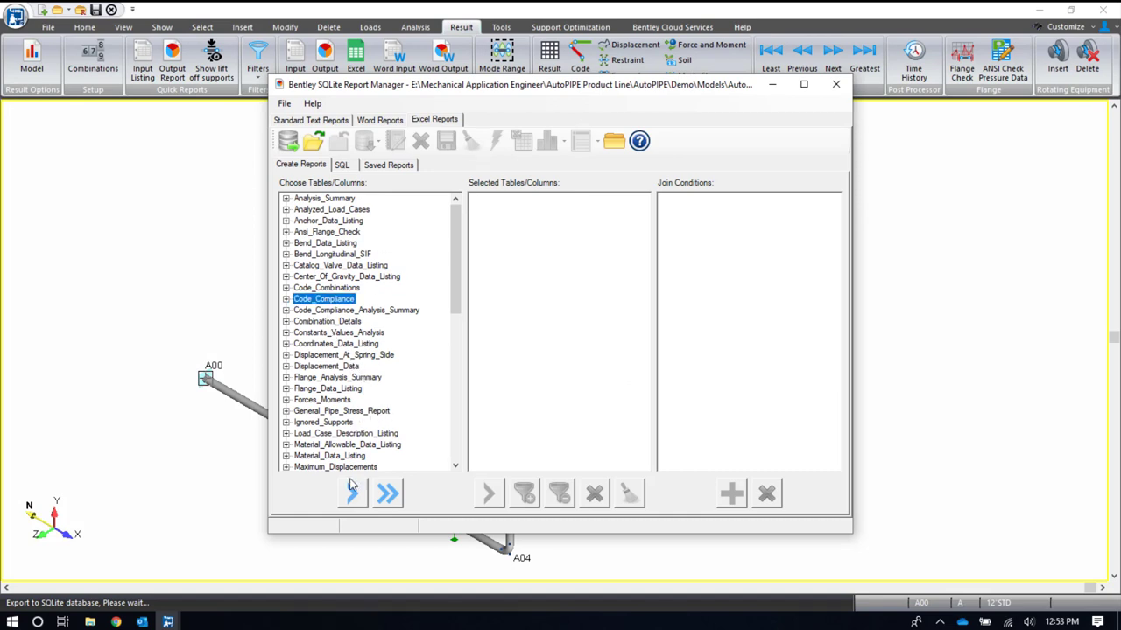
pyautogui.click(351, 496)
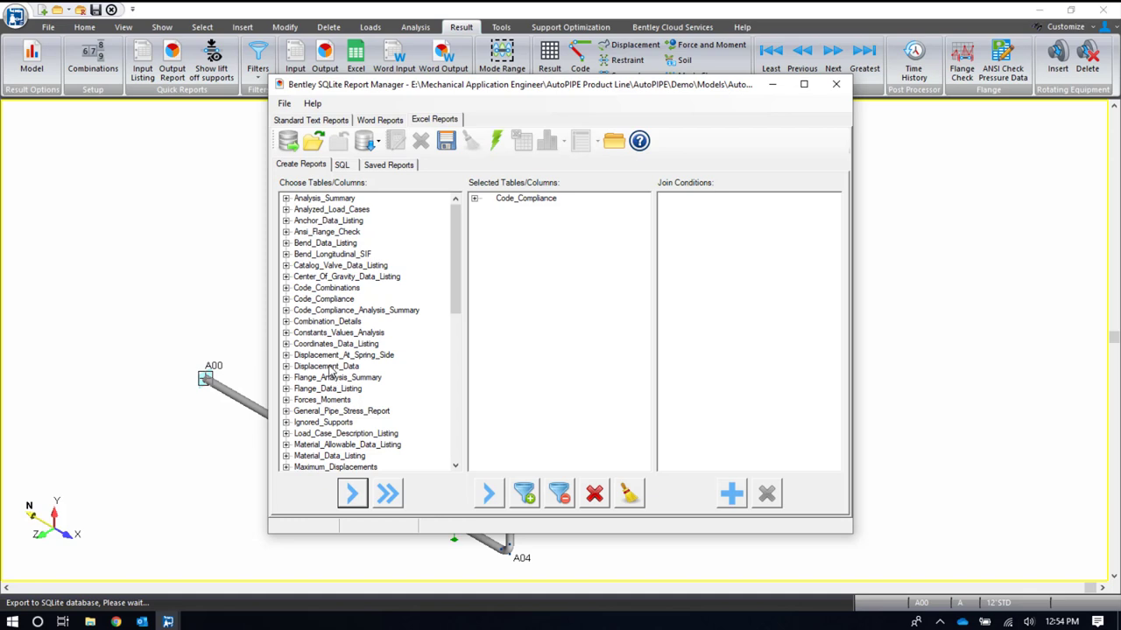
pyautogui.click(329, 366)
pyautogui.click(351, 495)
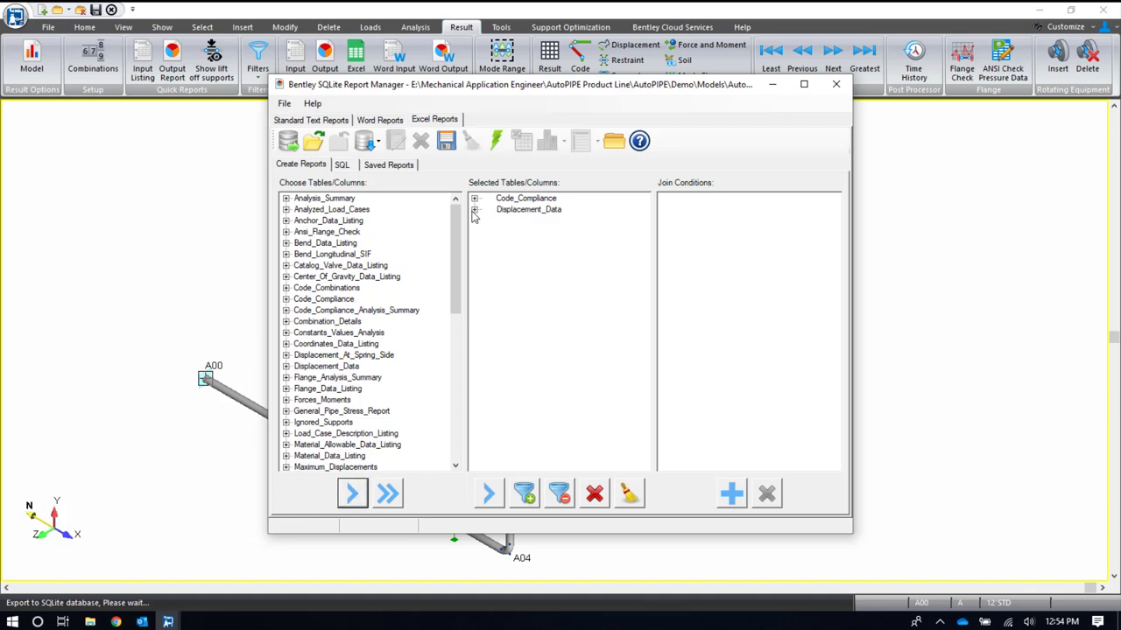
# - Review the Code_Compliance columns, then generate the Excel report and open it in Excel
pyautogui.click(474, 199)
pyautogui.click(525, 243)
pyautogui.click(529, 267)
pyautogui.click(534, 333)
pyautogui.click(534, 301)
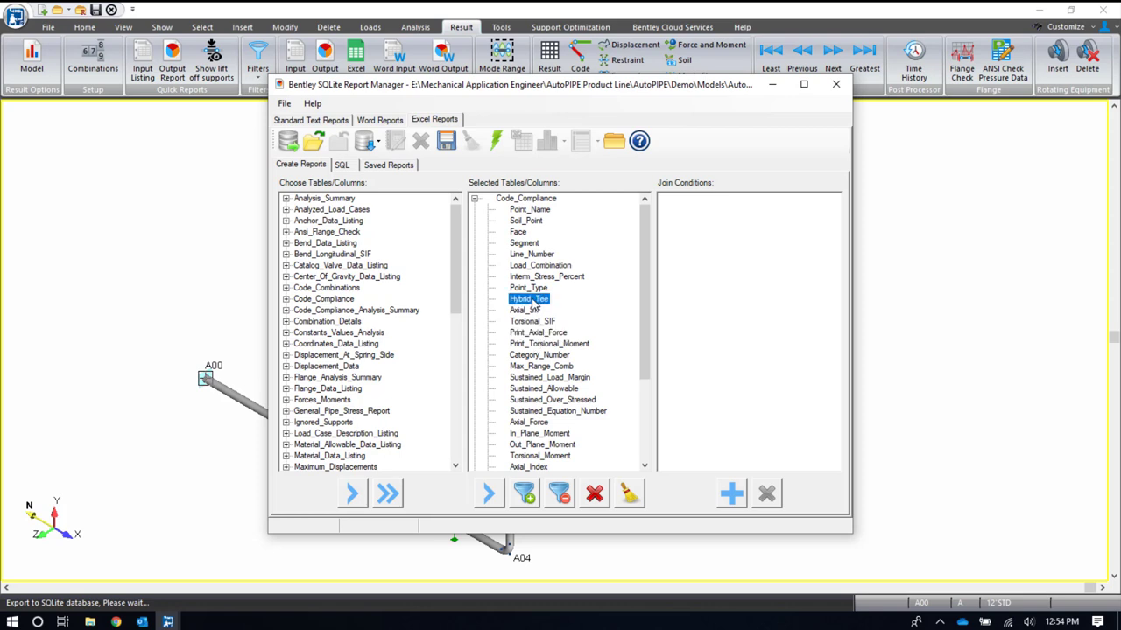
pyautogui.click(527, 334)
pyautogui.click(529, 379)
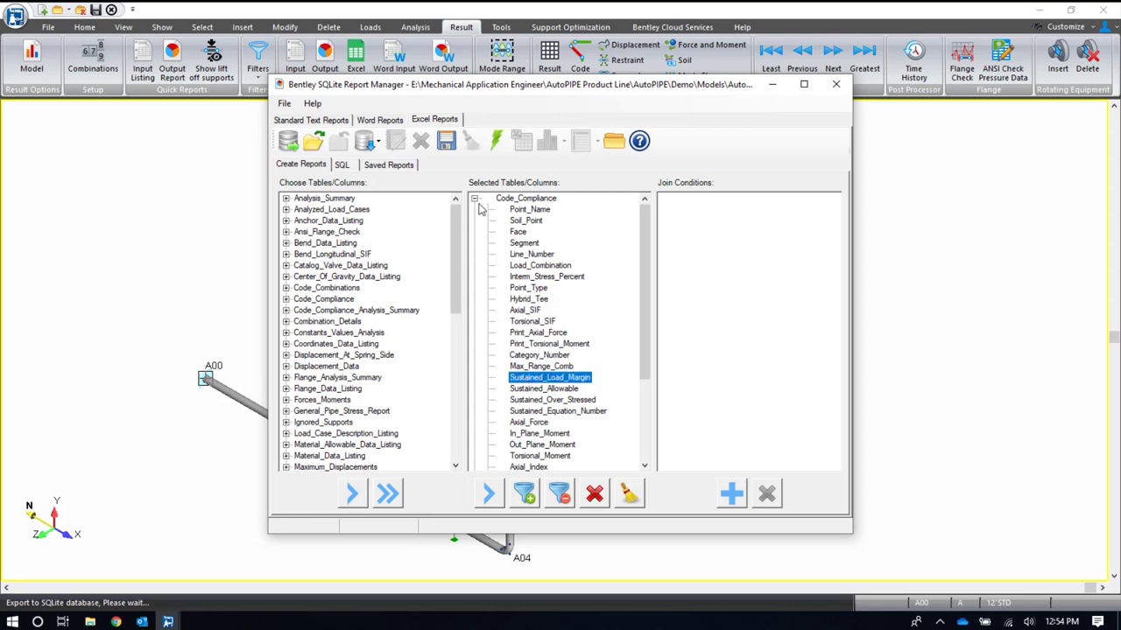
pyautogui.click(474, 199)
pyautogui.click(495, 141)
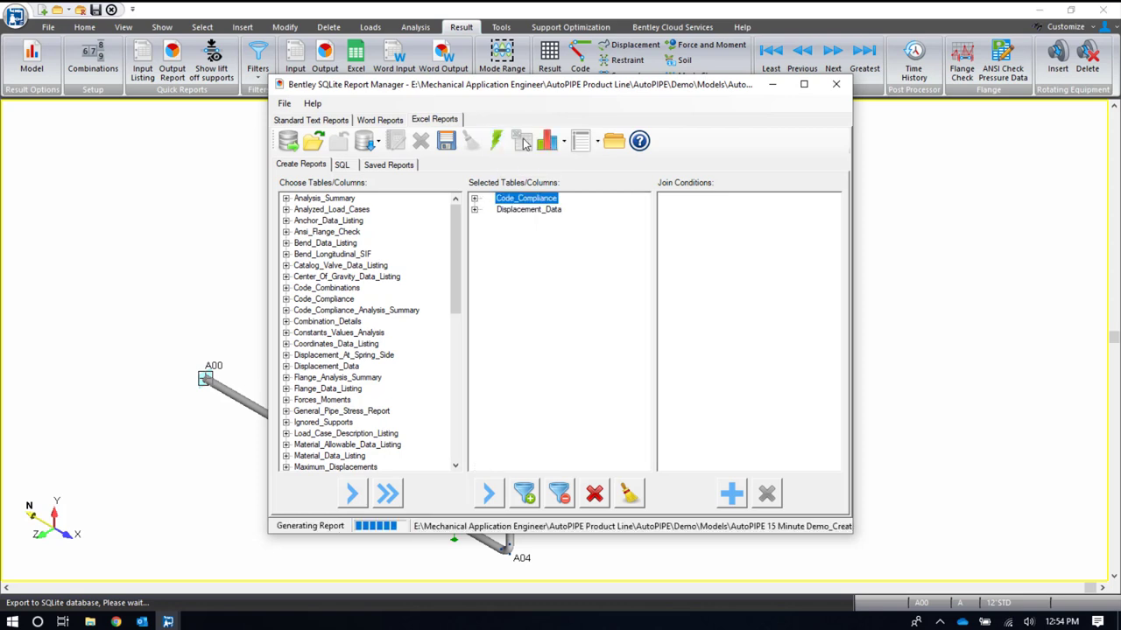
pyautogui.click(521, 143)
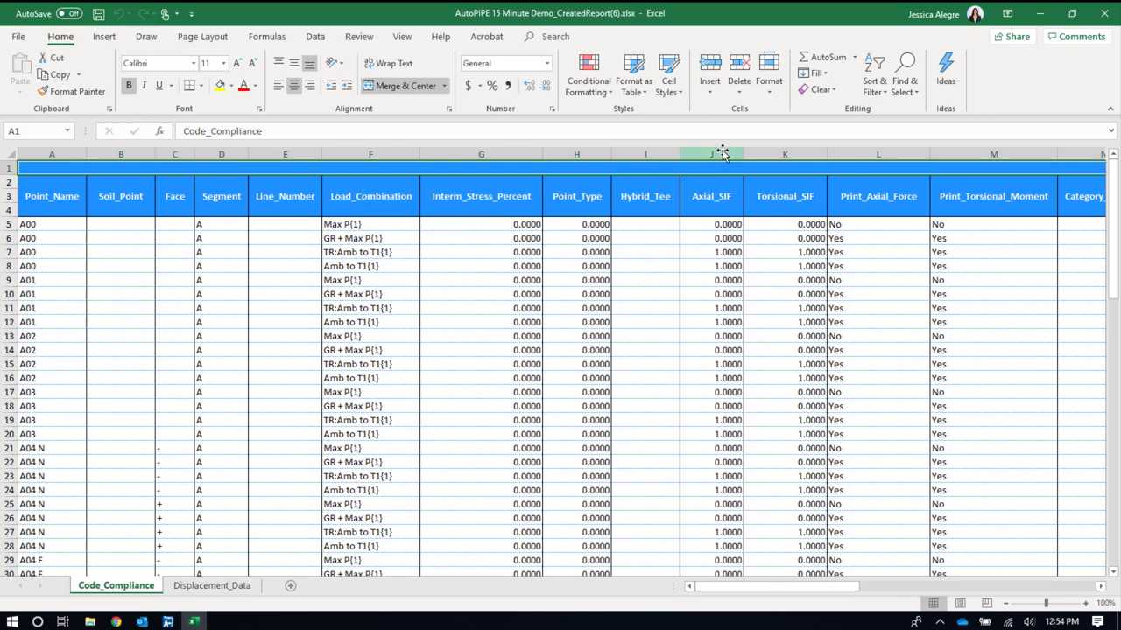
# - Scroll across Code_Compliance, view Displacement_Data, return to Code_Compliance, then close Excel
pyautogui.click(893, 595)
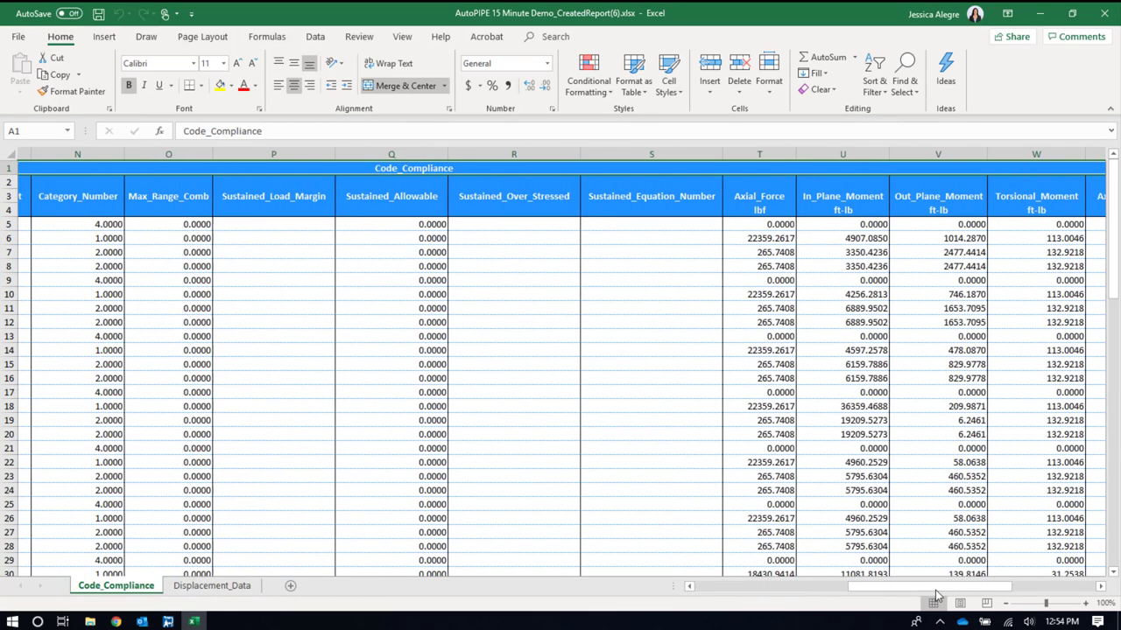
pyautogui.moveTo(972, 597); pyautogui.dragTo(718, 601)
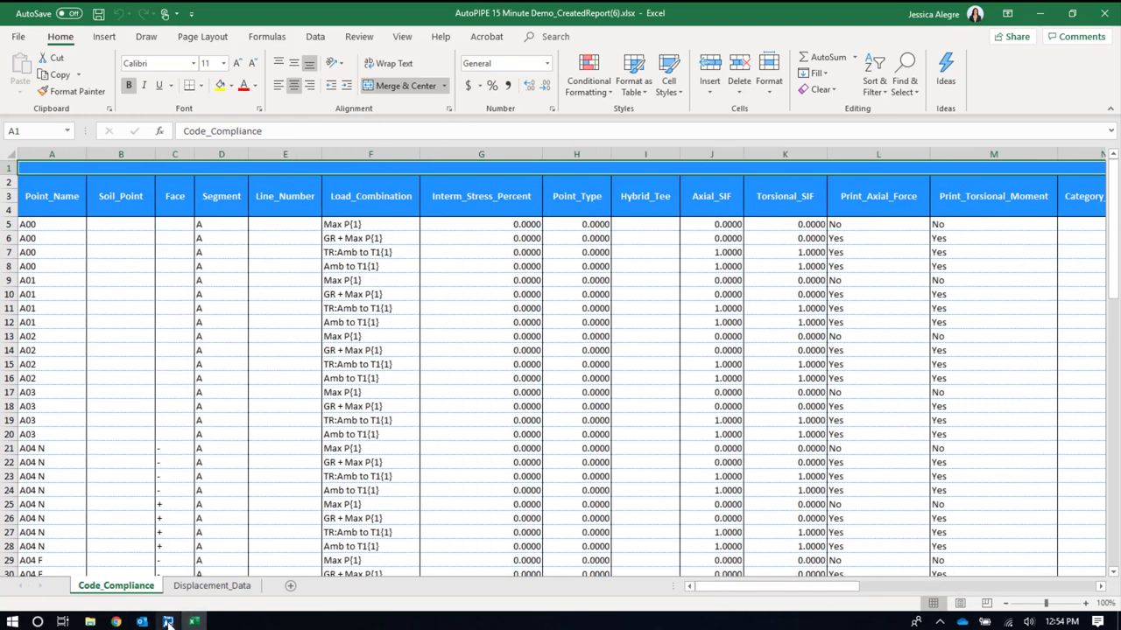
pyautogui.click(202, 591)
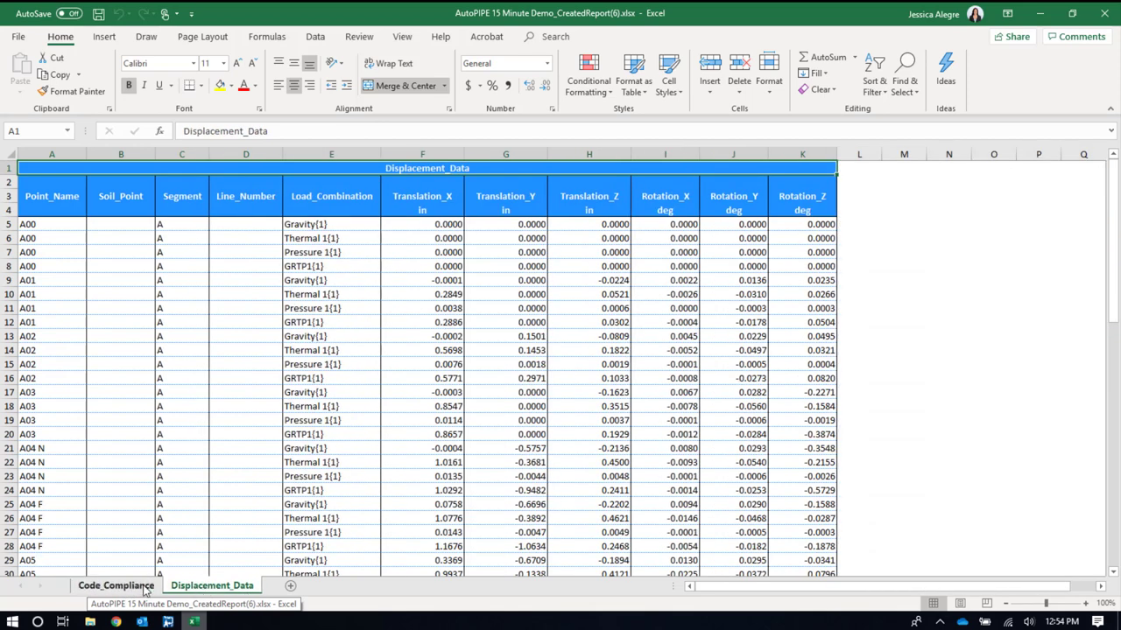
pyautogui.hotkey('ctrl', 'pageup')
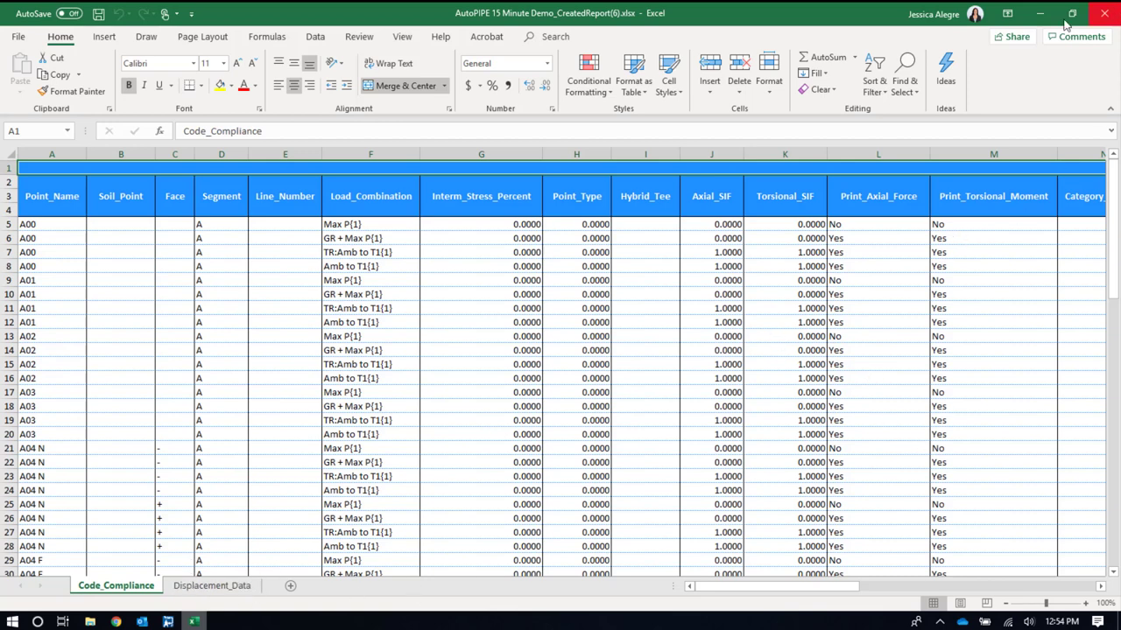
pyautogui.click(1104, 13)
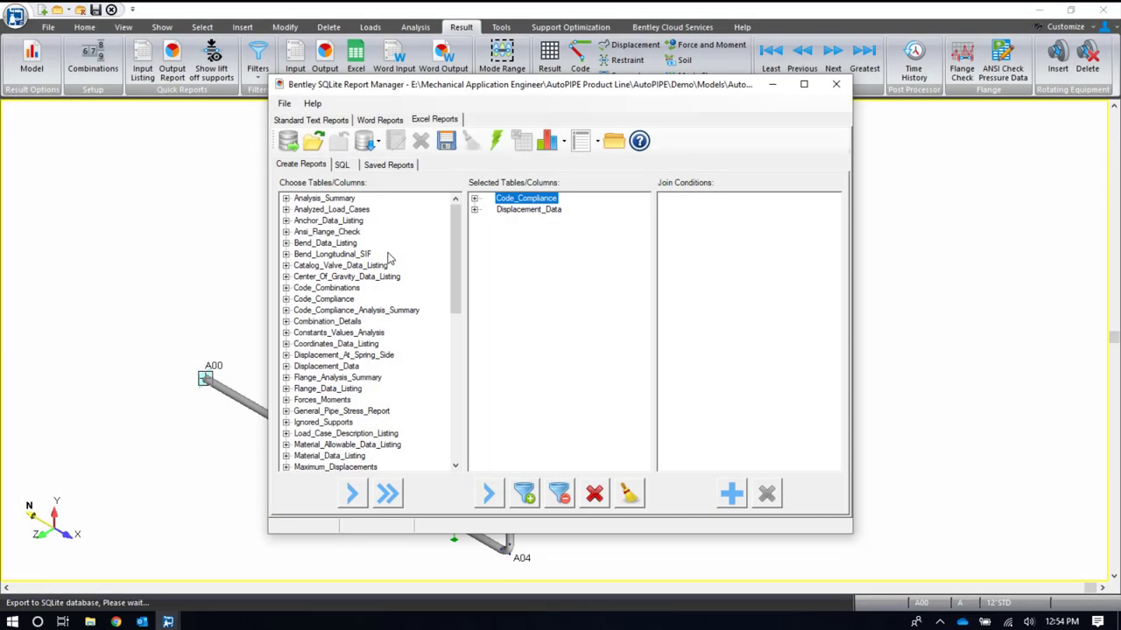
# - Close the SQLite Report Manager and show the Support Optimization ribbon tools
pyautogui.click(837, 85)
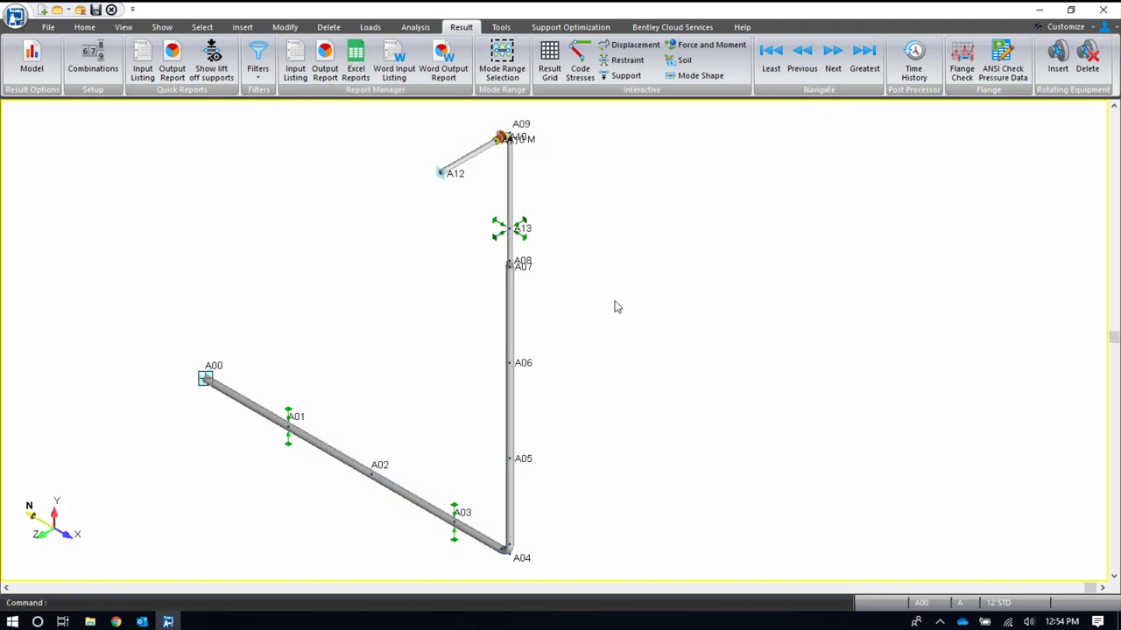
pyautogui.click(588, 29)
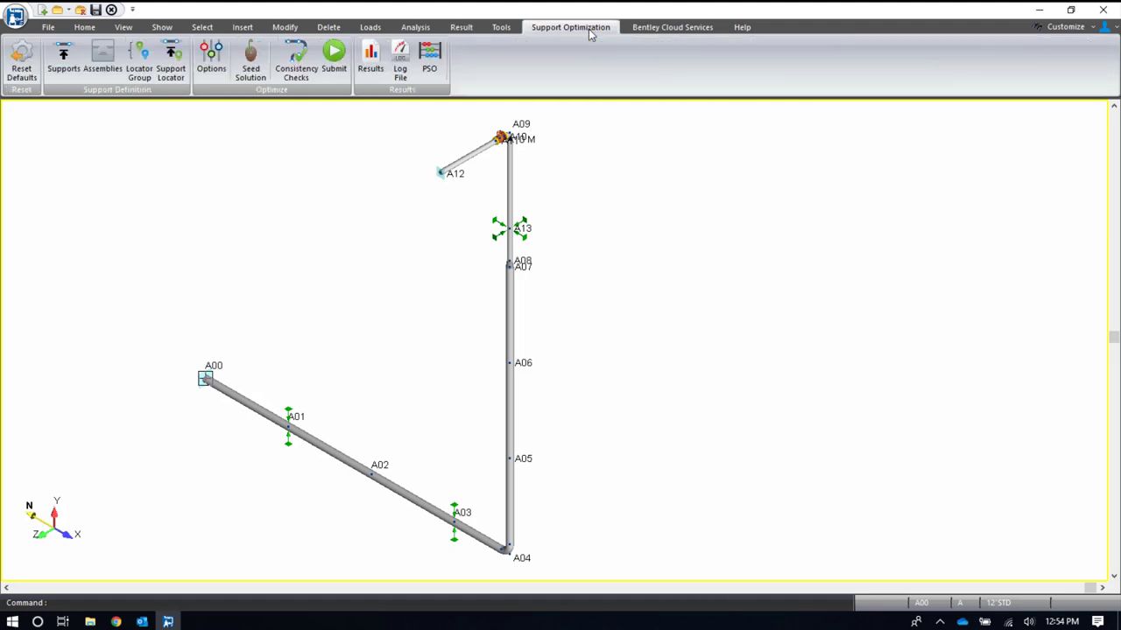